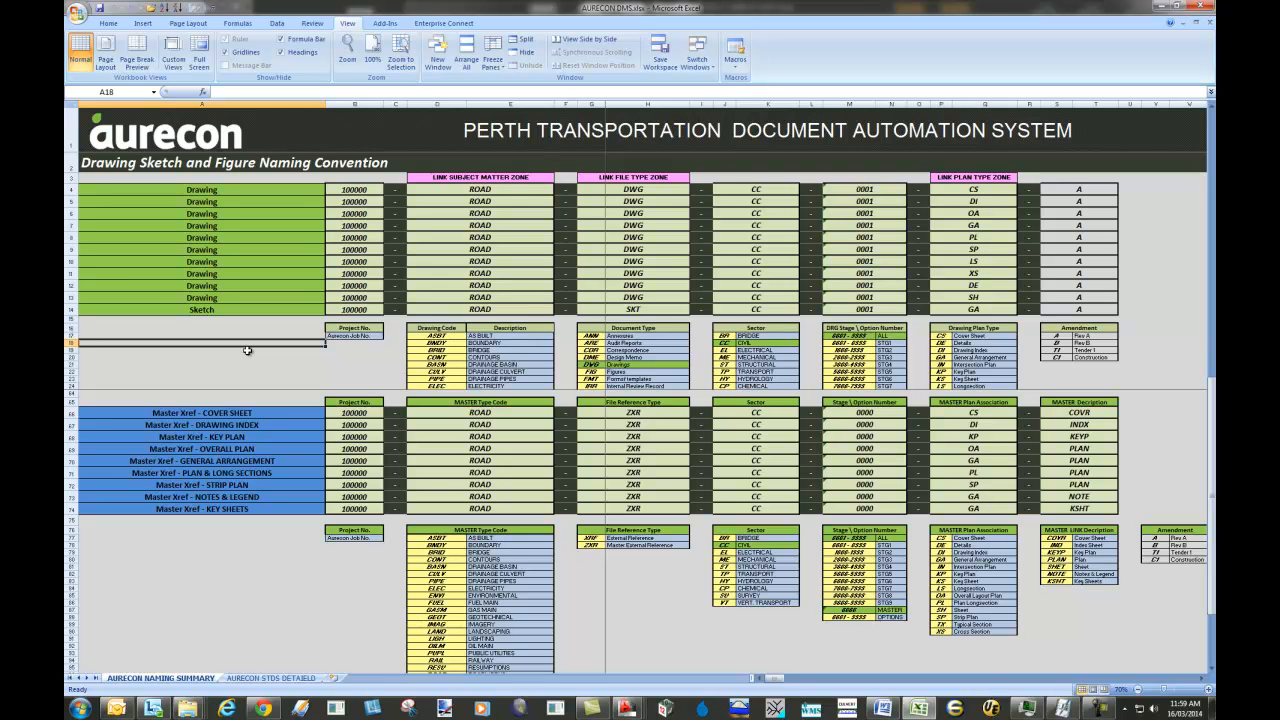
Examine the subject matter codes of the Drawing rows and the Master Xref rows in the naming convention sheet.
click(244, 328)
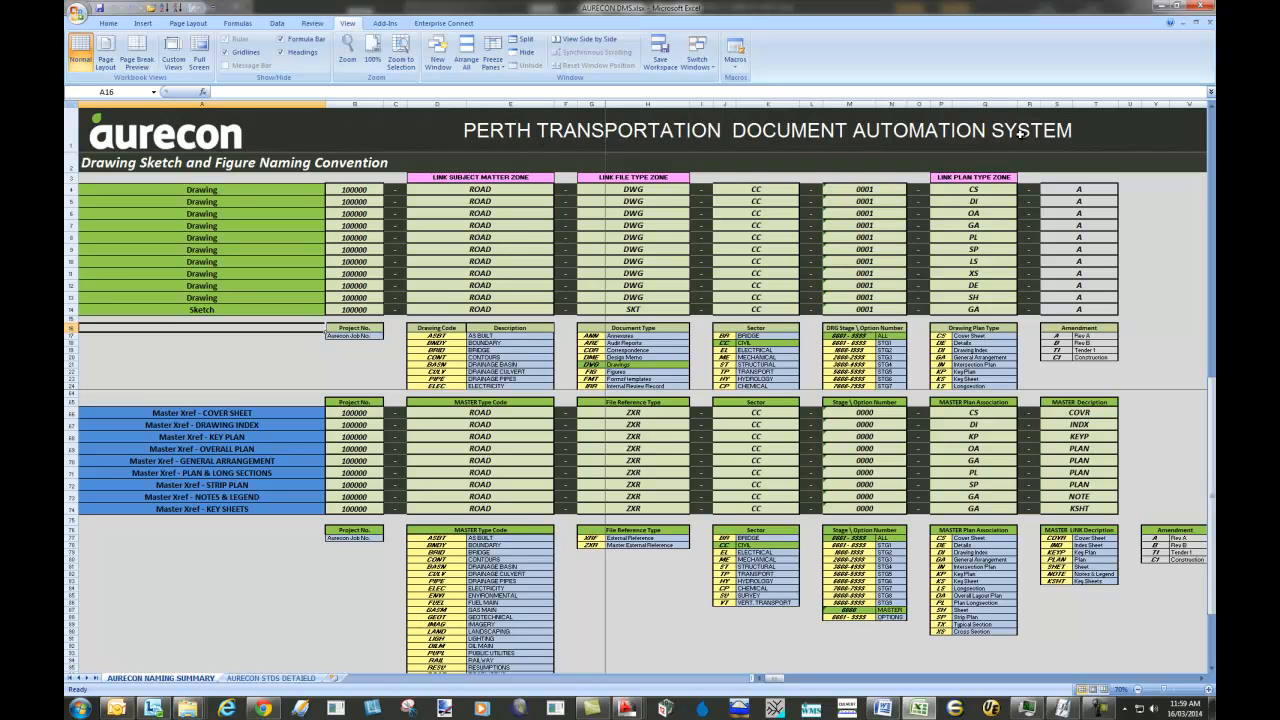
click(226, 356)
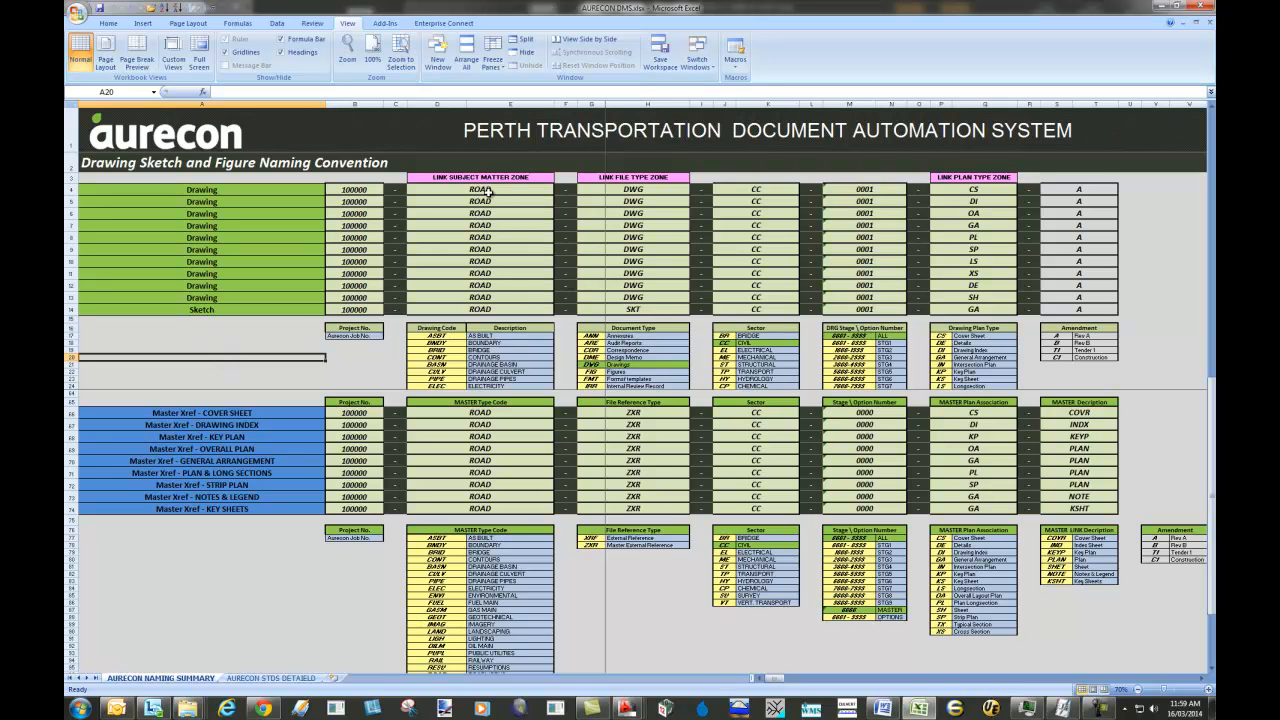
drag(484, 189, 481, 312)
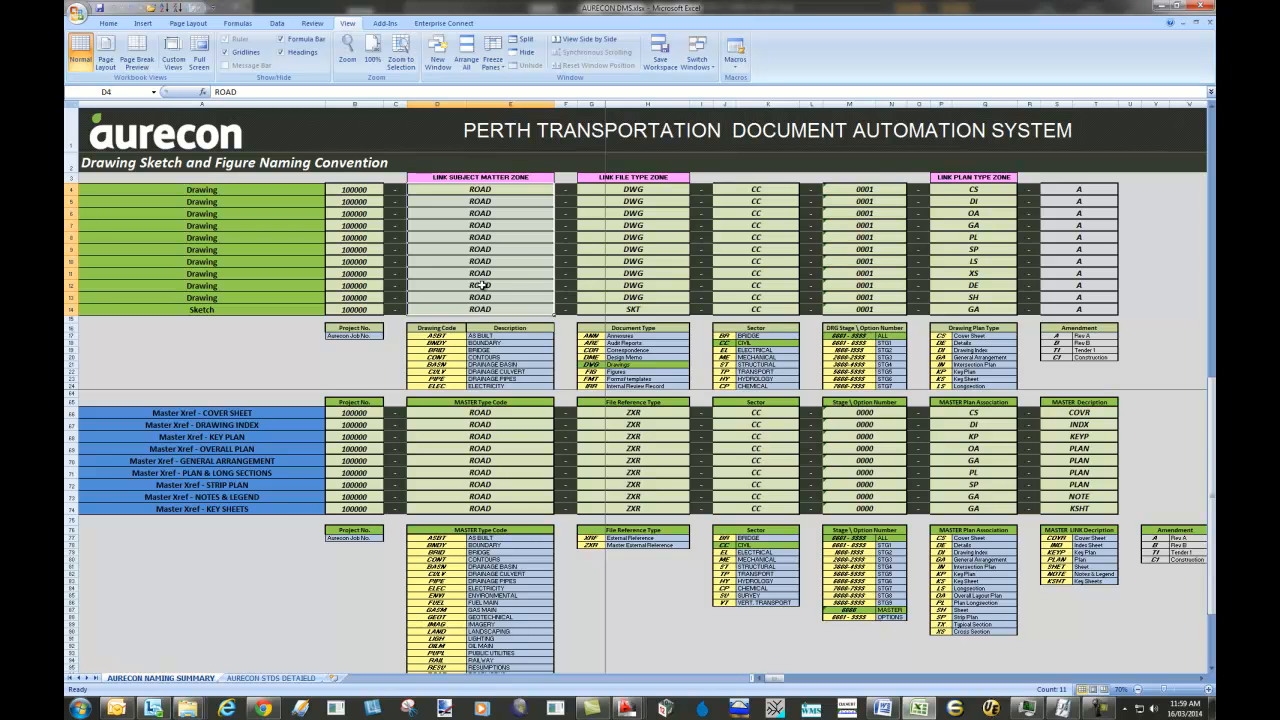
scroll(490, 247, down, 4)
scroll(480, 410, up, 5)
drag(487, 452, 490, 542)
Compare the file type codes of the Drawing rows with the file reference codes of the Master Xref rows.
drag(634, 191, 636, 312)
drag(645, 448, 643, 545)
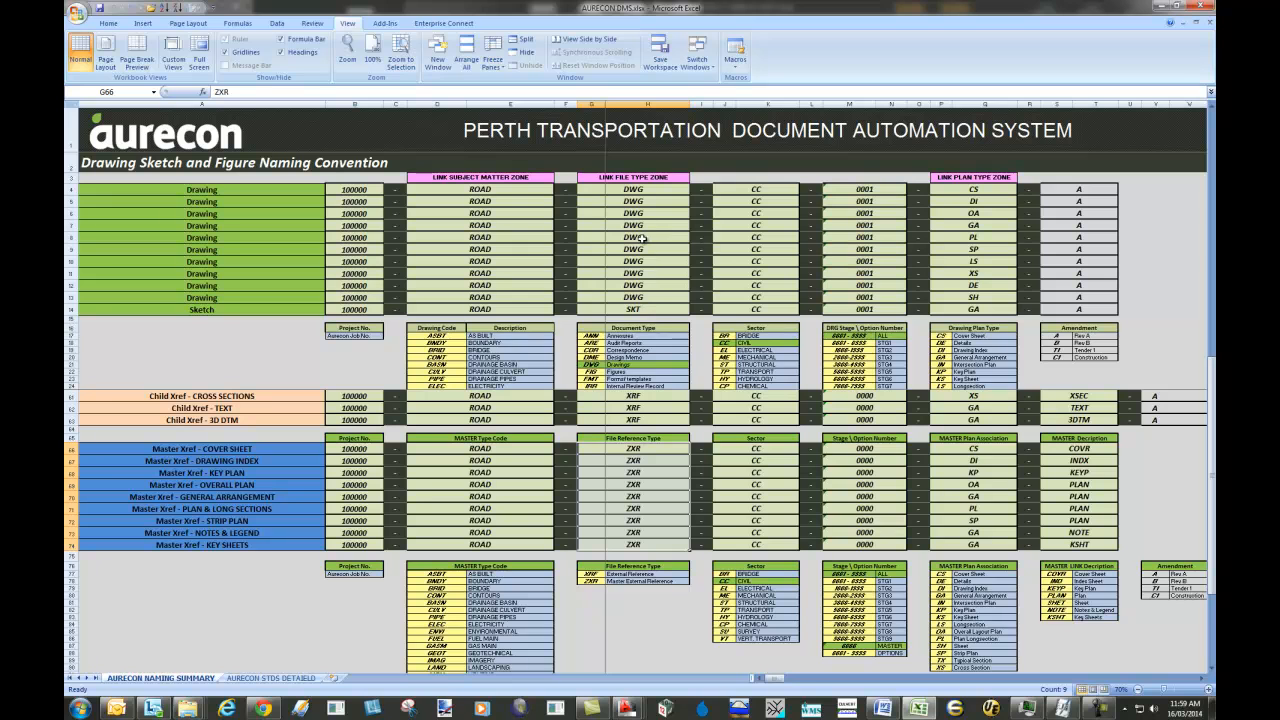
click(634, 482)
click(634, 451)
click(634, 545)
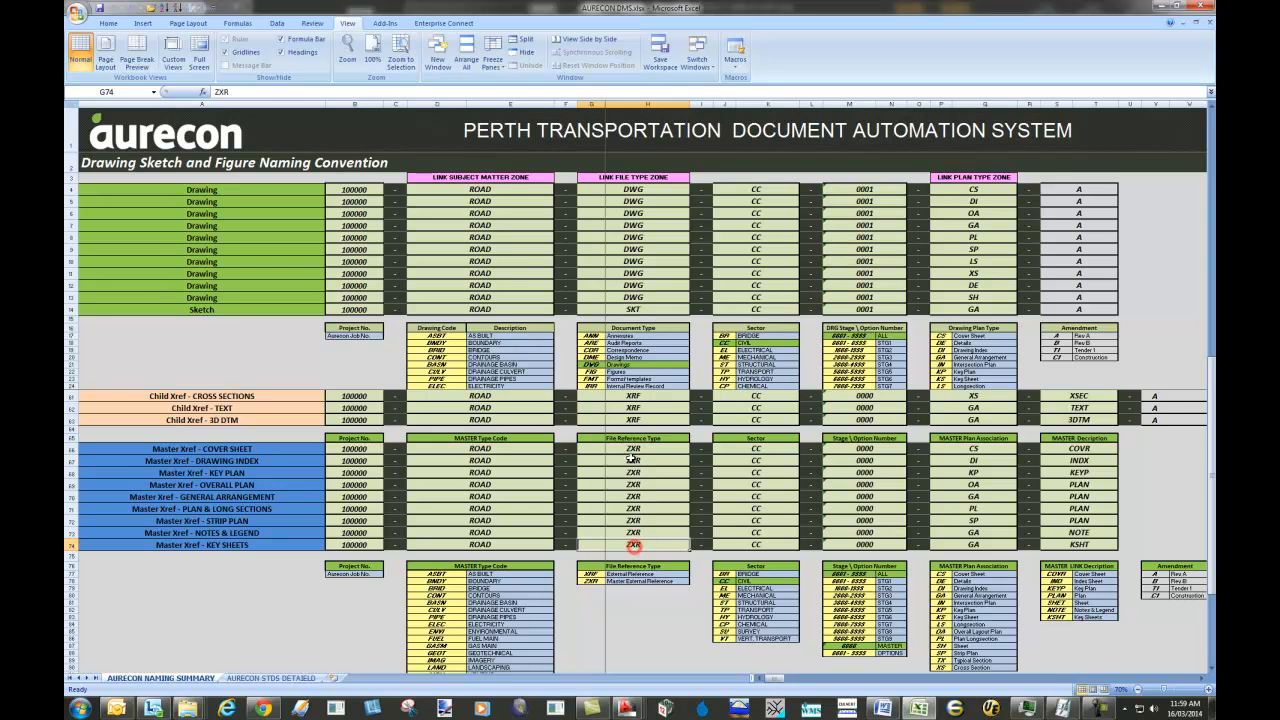
Review the sector and plan type codes of the drawings and xrefs, and the stage numbers of the Master Xref rows.
drag(757, 189, 757, 309)
drag(767, 397, 760, 545)
drag(974, 189, 970, 300)
drag(968, 397, 974, 545)
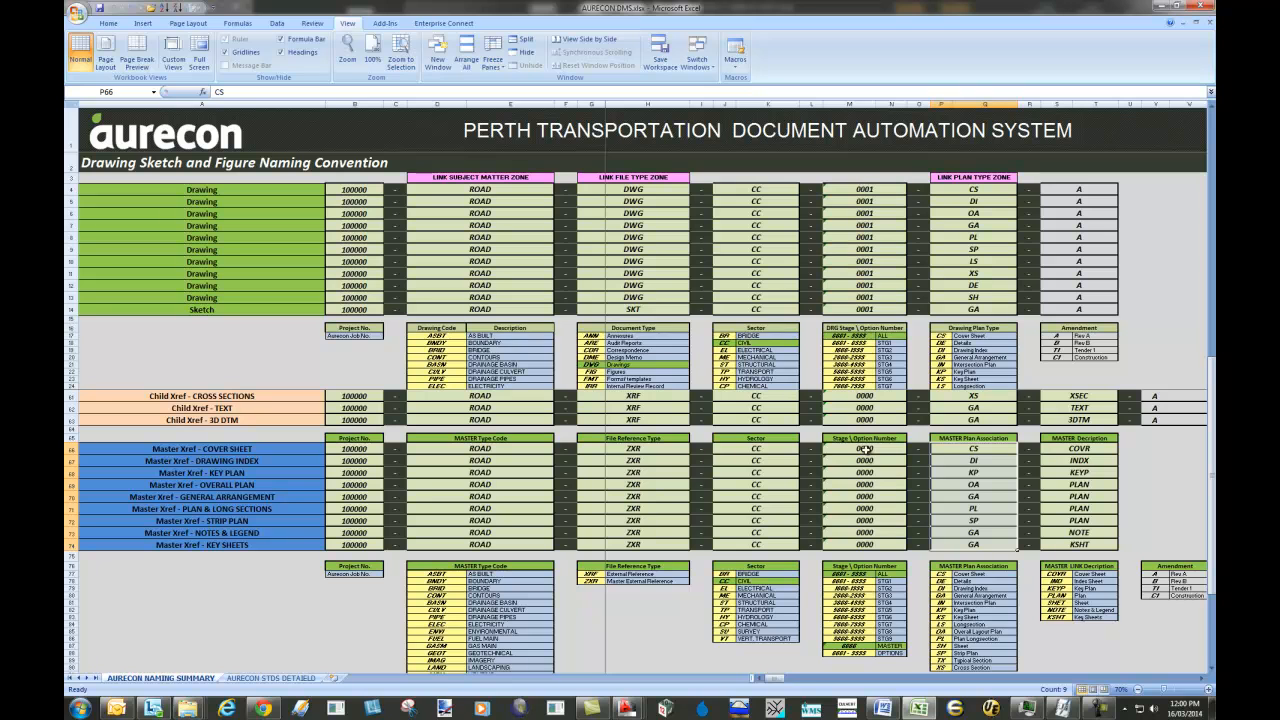
drag(865, 450, 865, 540)
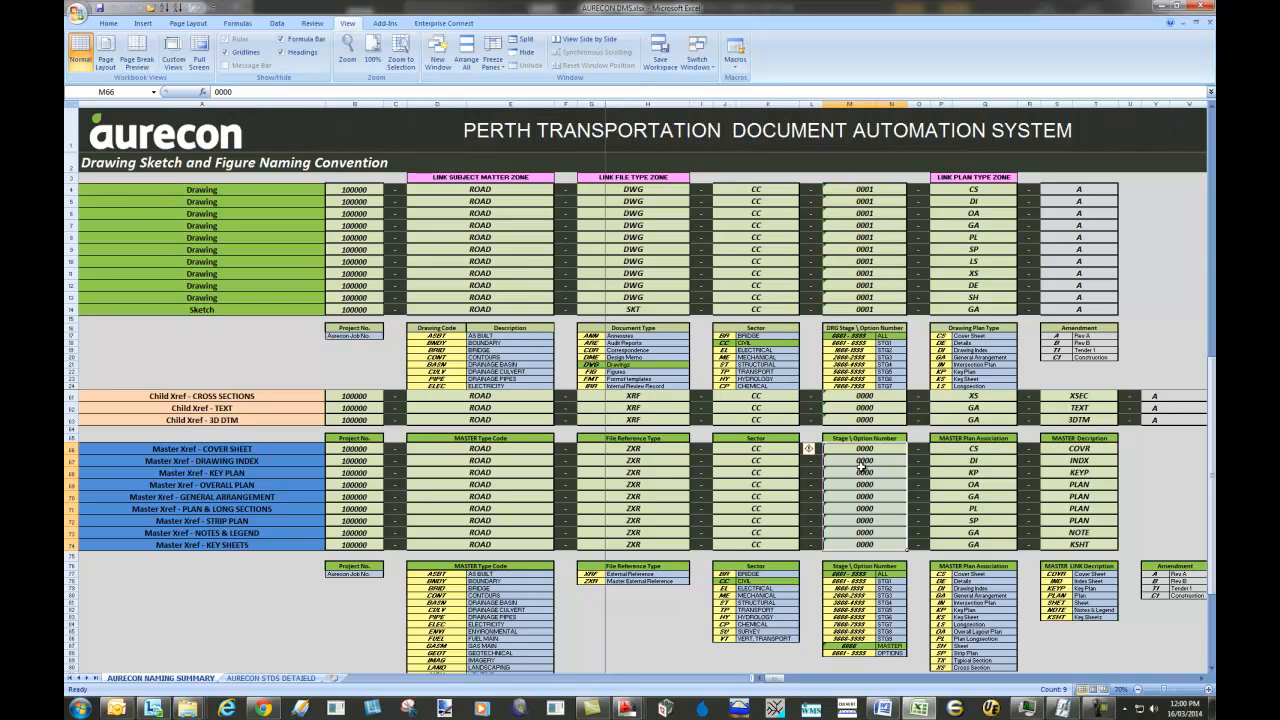
Switch to the Windows Explorer window, maximize it and show the contents of the CIV folder under DRGS.
double_click(773, 9)
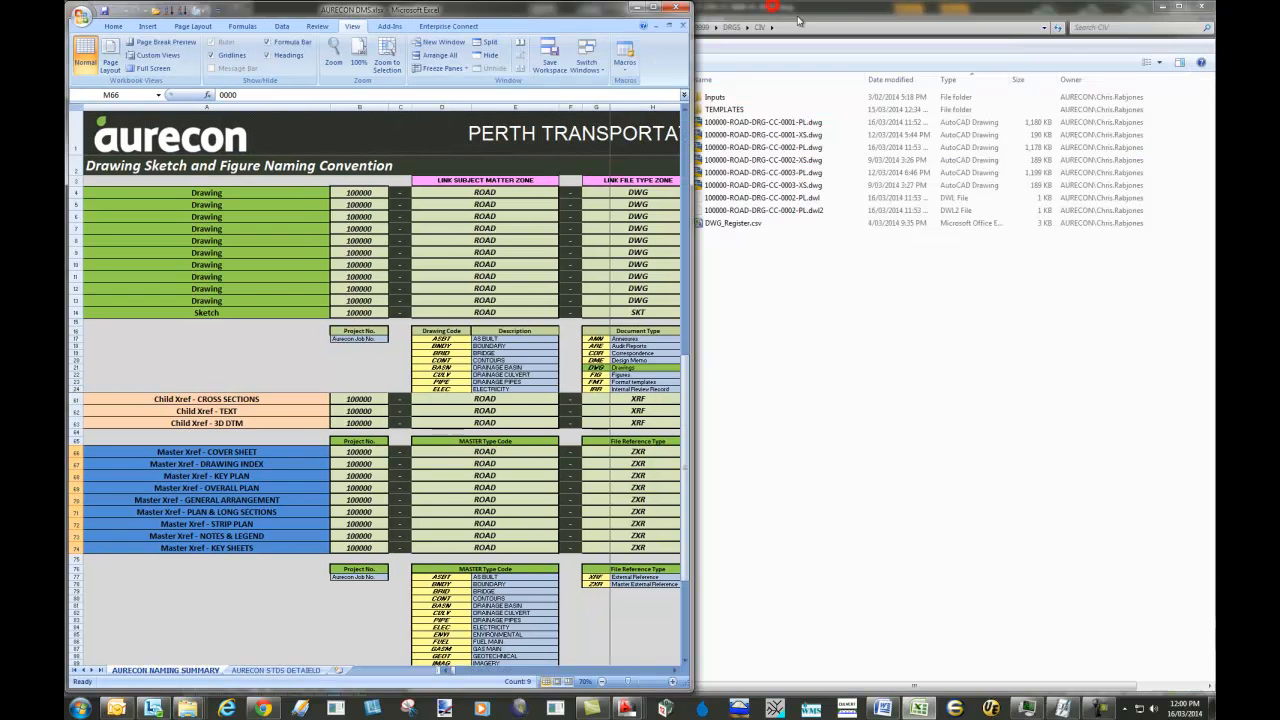
click(846, 16)
double_click(846, 16)
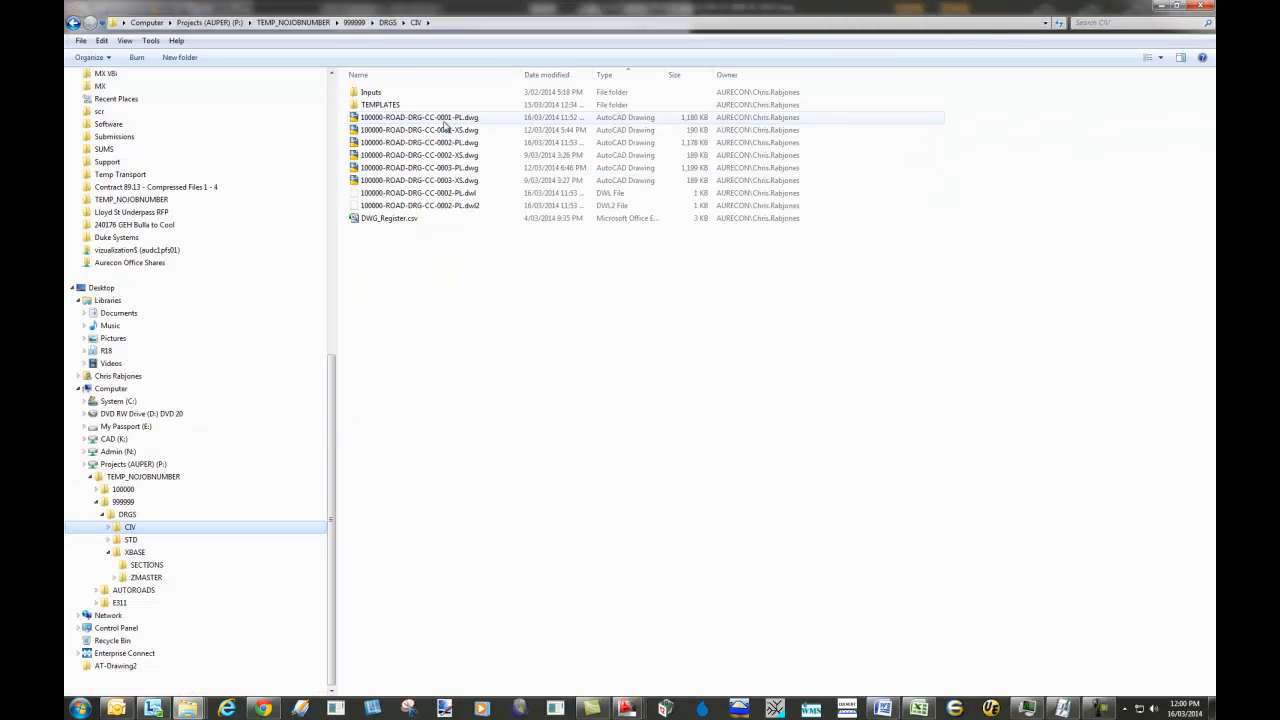
click(127, 514)
click(128, 527)
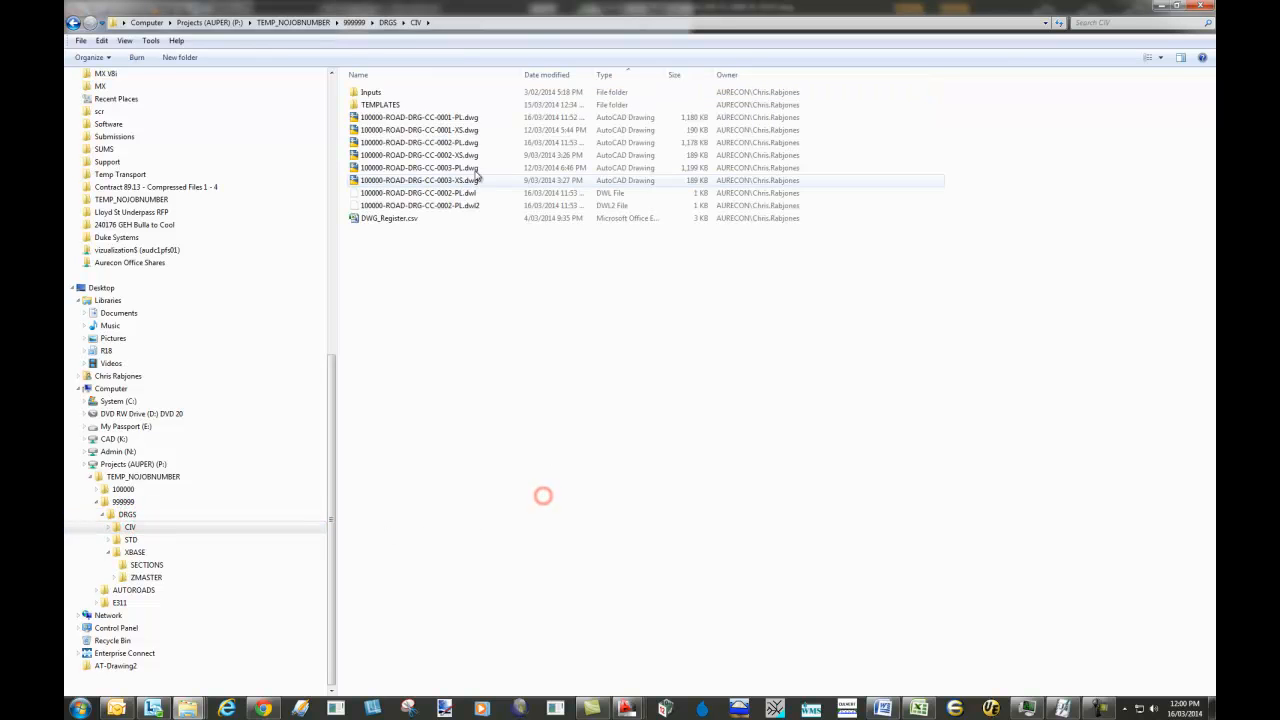
Examine the numbering of the three PL drawings and the three XS drawings in the CIV folder.
click(453, 117)
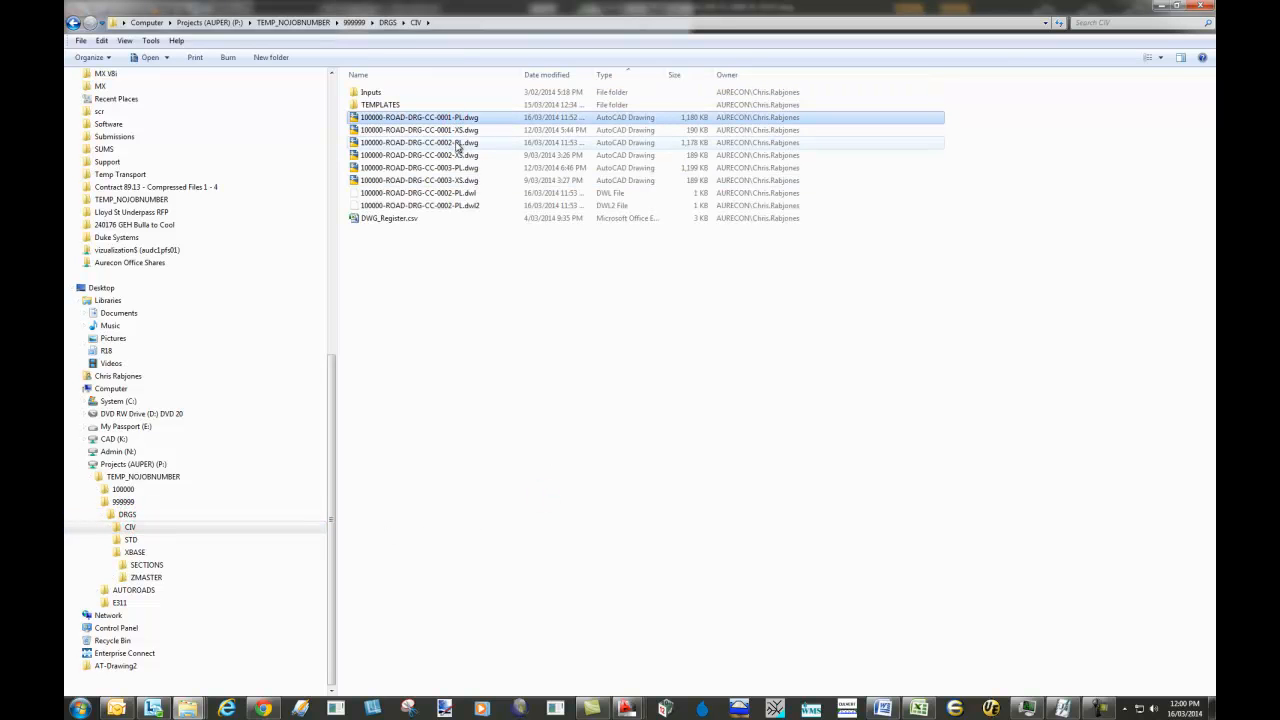
ctrl+click(458, 146)
ctrl+click(445, 167)
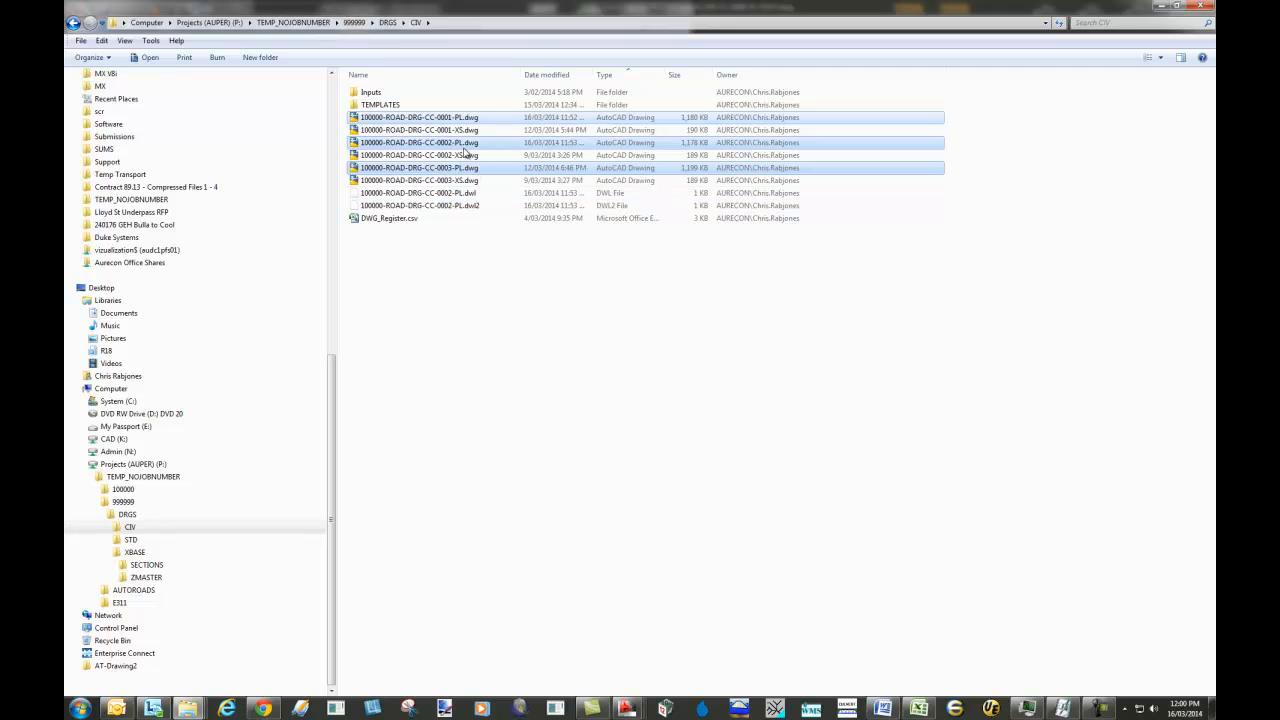
click(452, 130)
ctrl+click(460, 155)
ctrl+click(459, 180)
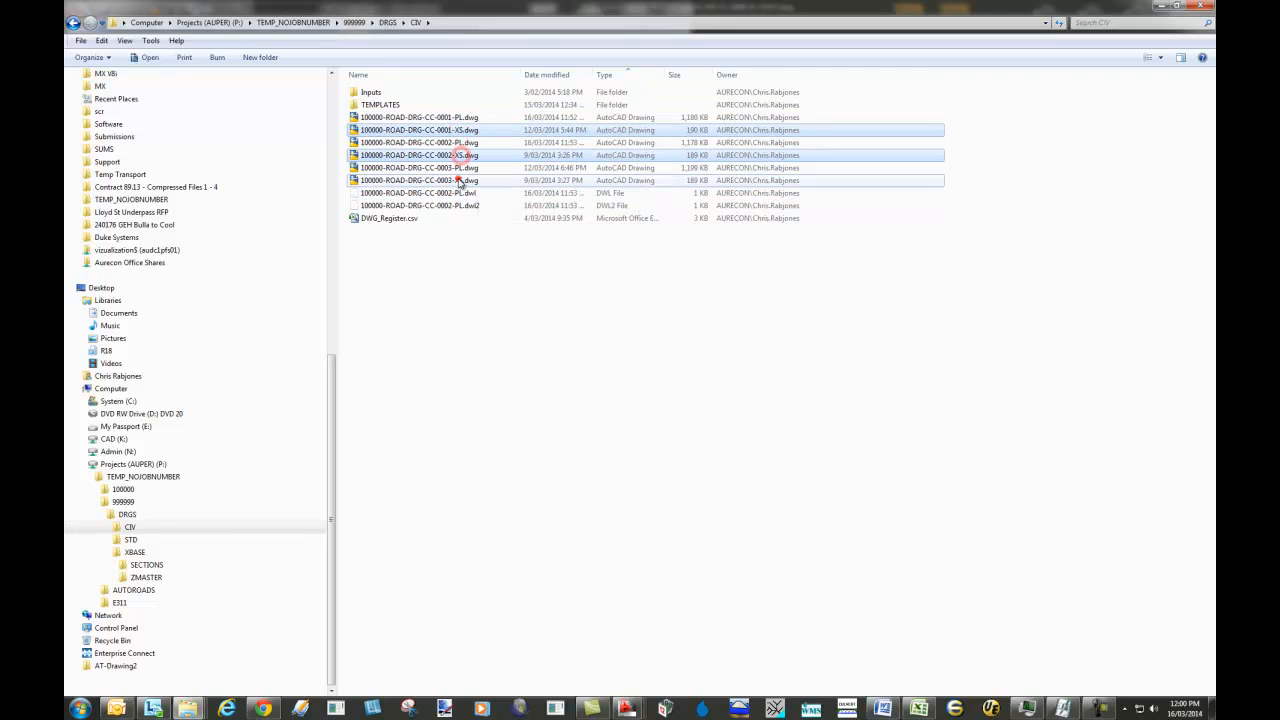
click(453, 119)
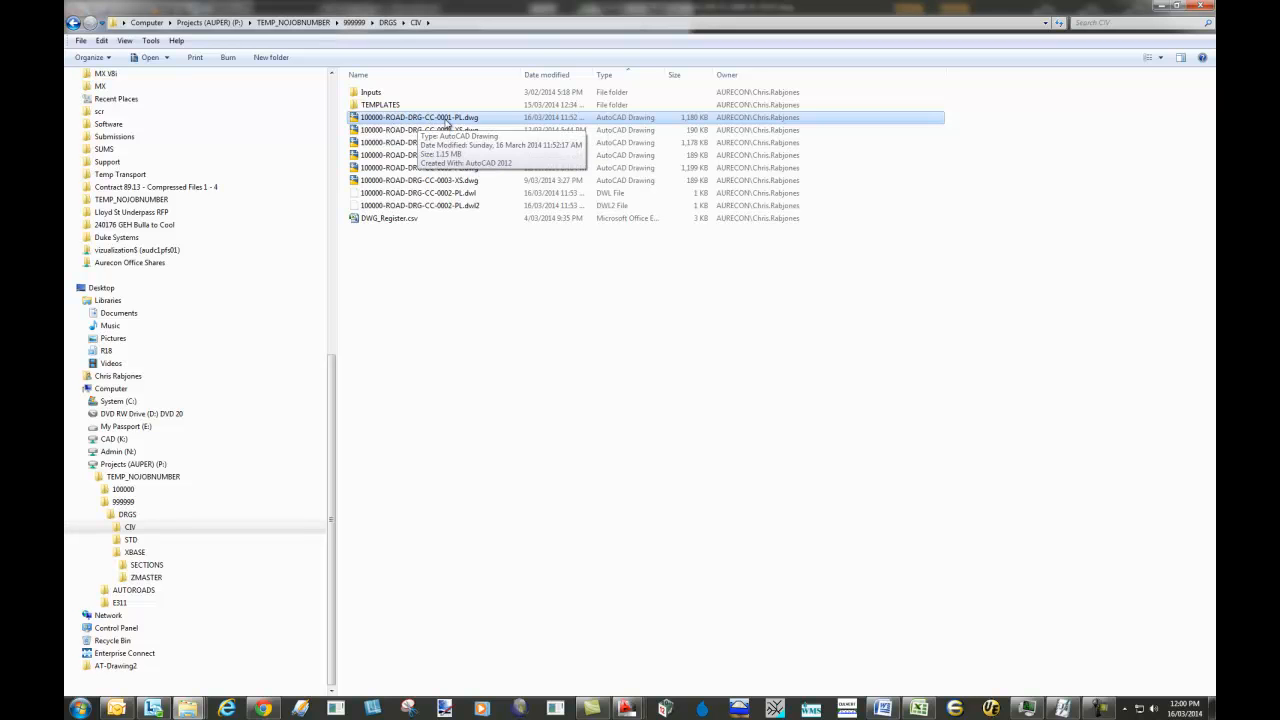
click(440, 167)
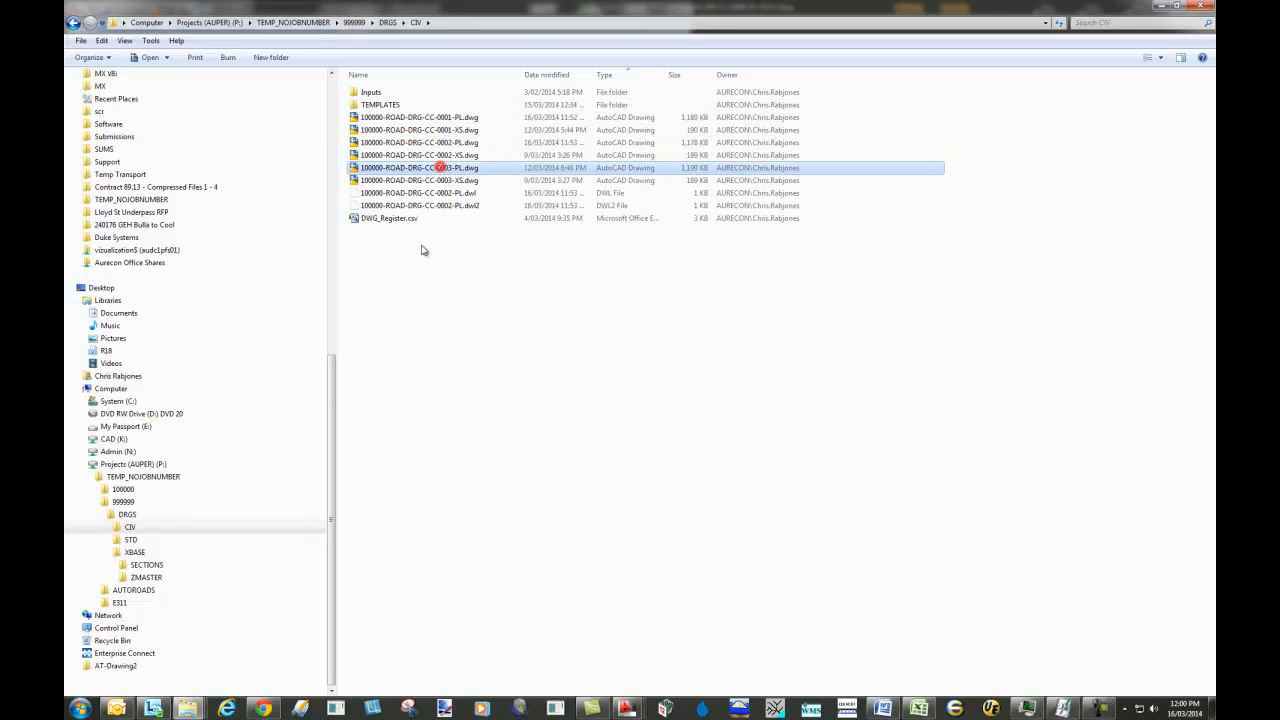
Open the XBASE folder and look over the names of its xref drawings.
click(134, 552)
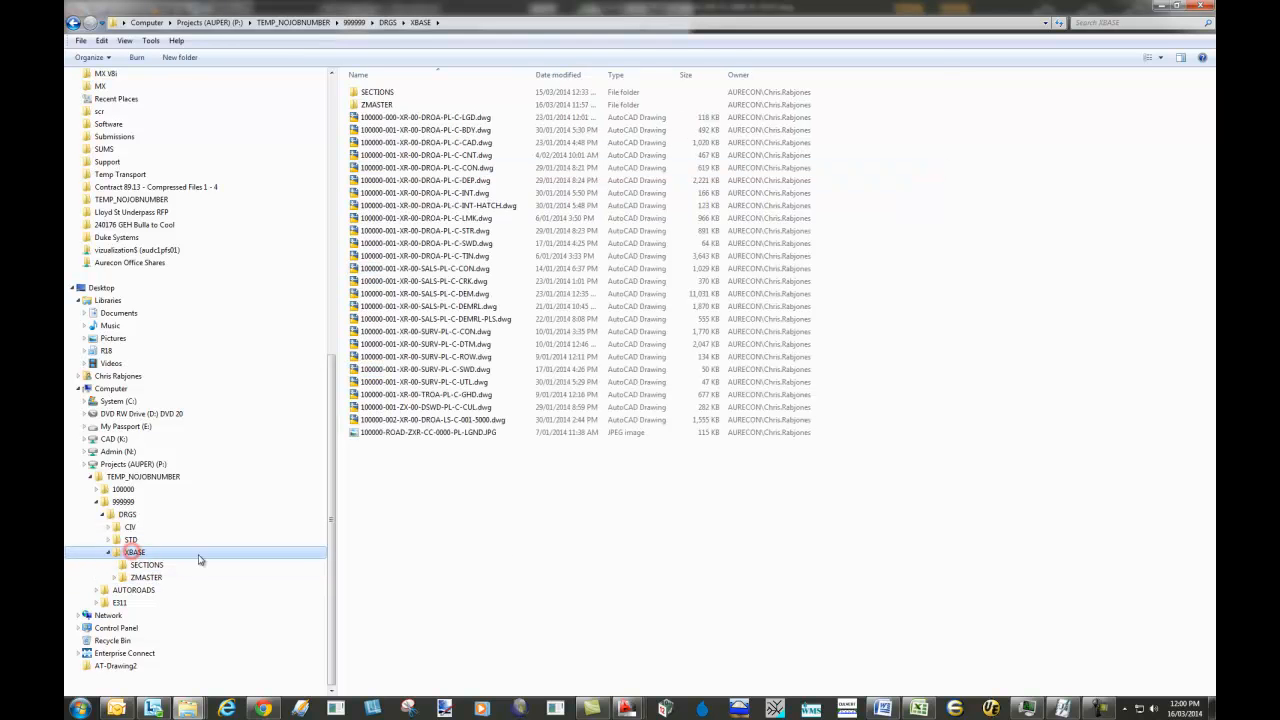
click(440, 218)
click(443, 281)
click(440, 344)
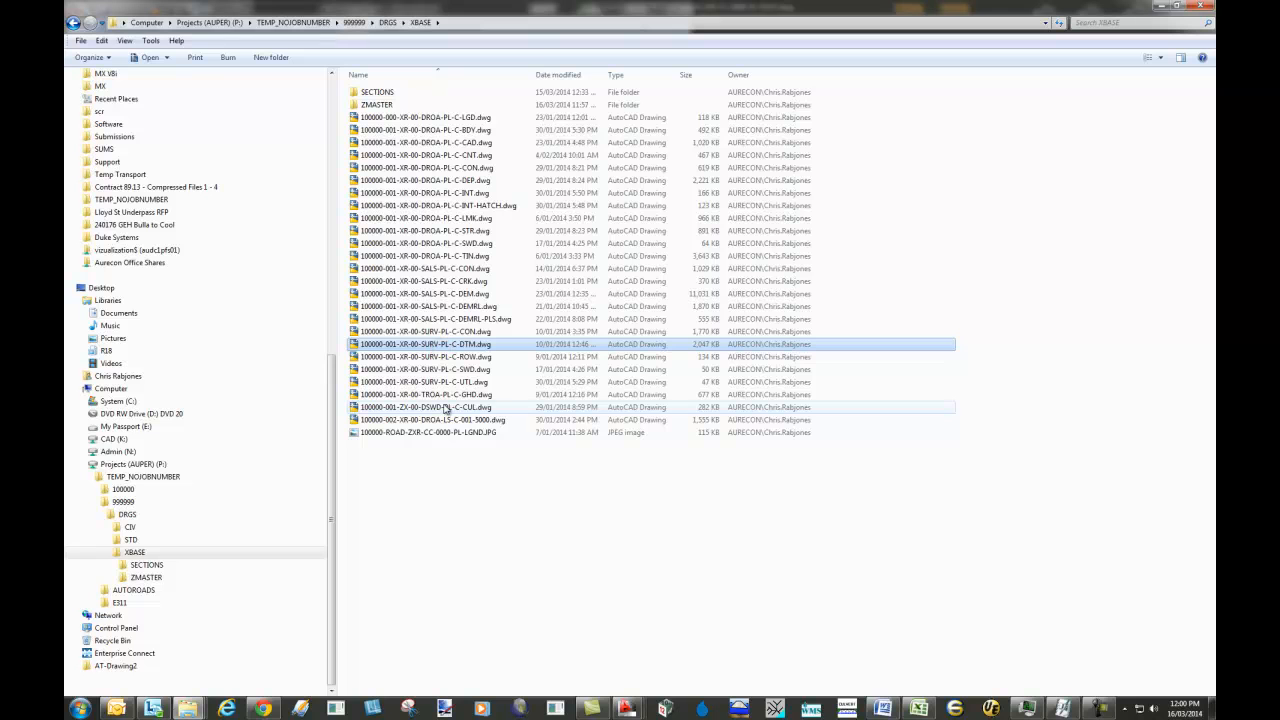
click(440, 394)
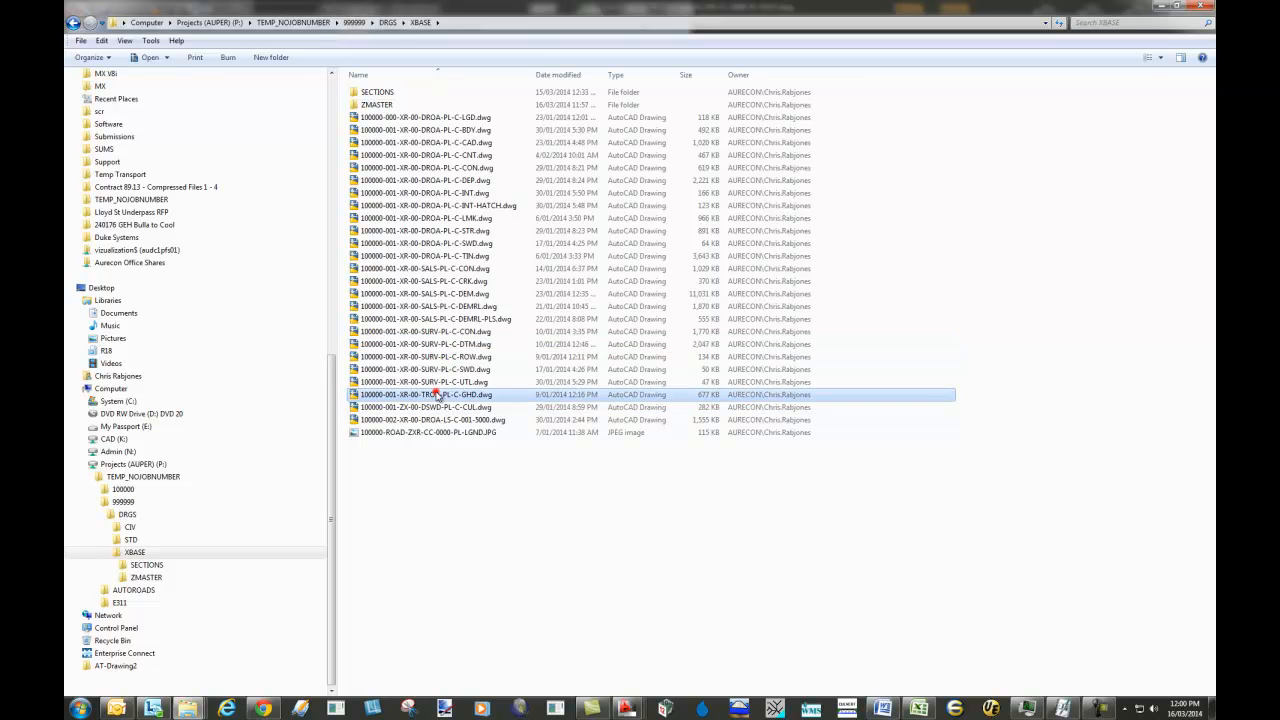
Highlight the XBASE xref files by subject code in turn: the DROA group, the SALS group and the SURV files from CON to SWD.
click(440, 118)
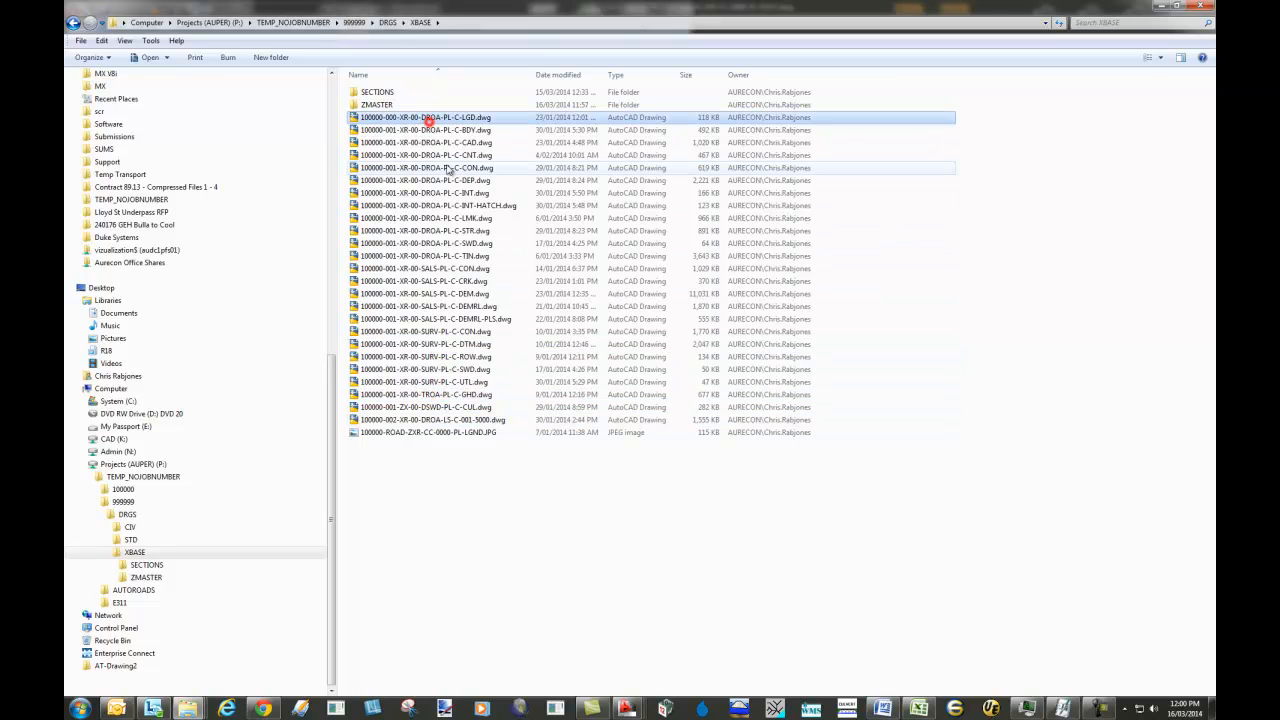
shift+click(438, 256)
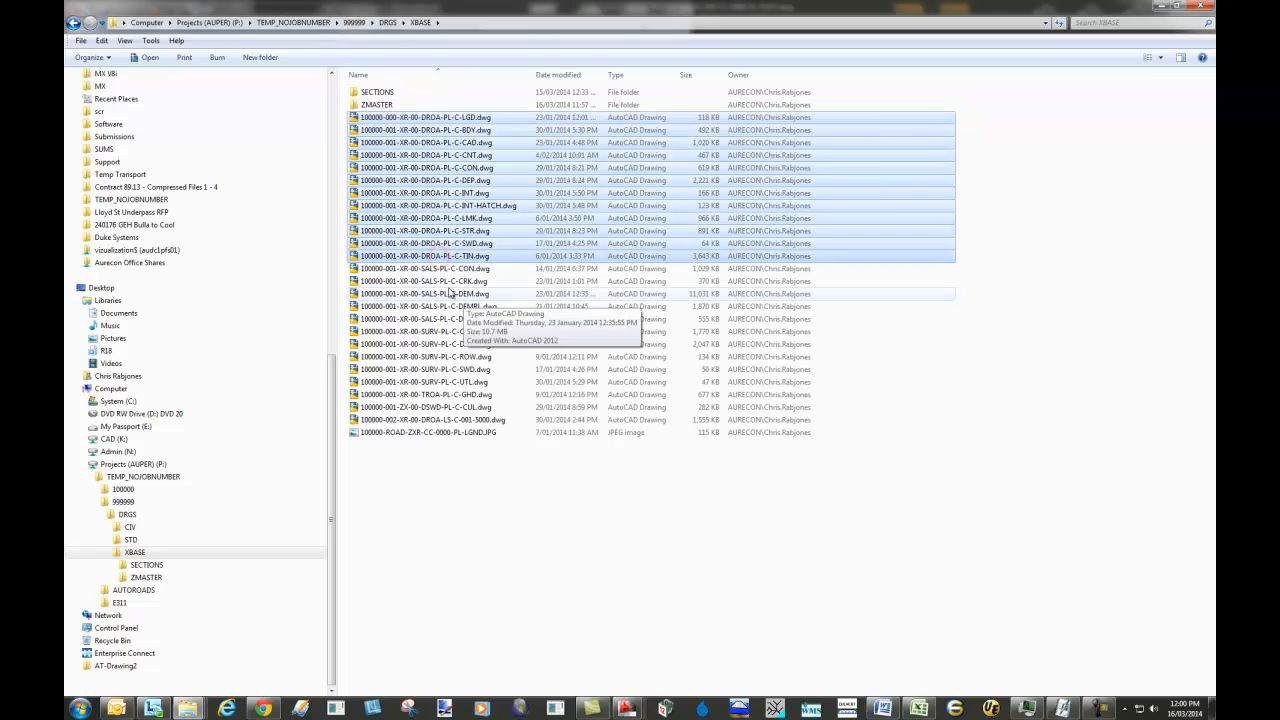
click(432, 268)
shift+click(437, 318)
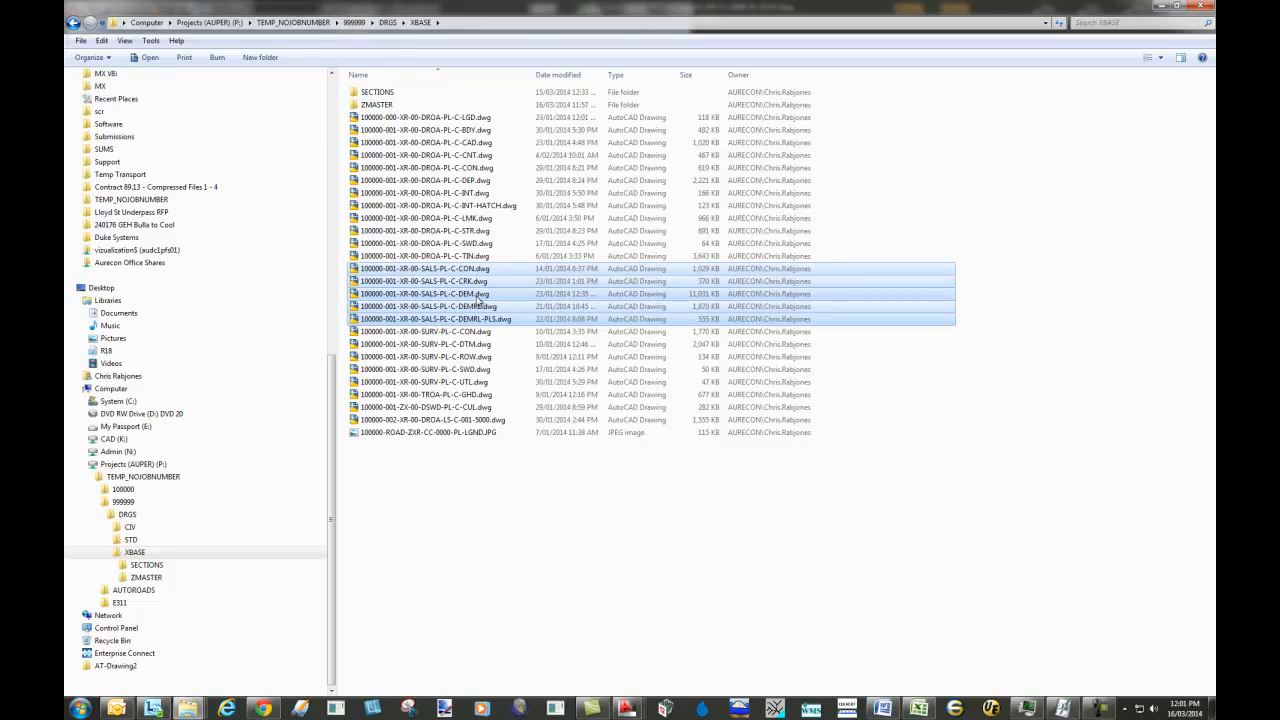
click(442, 332)
shift+click(436, 370)
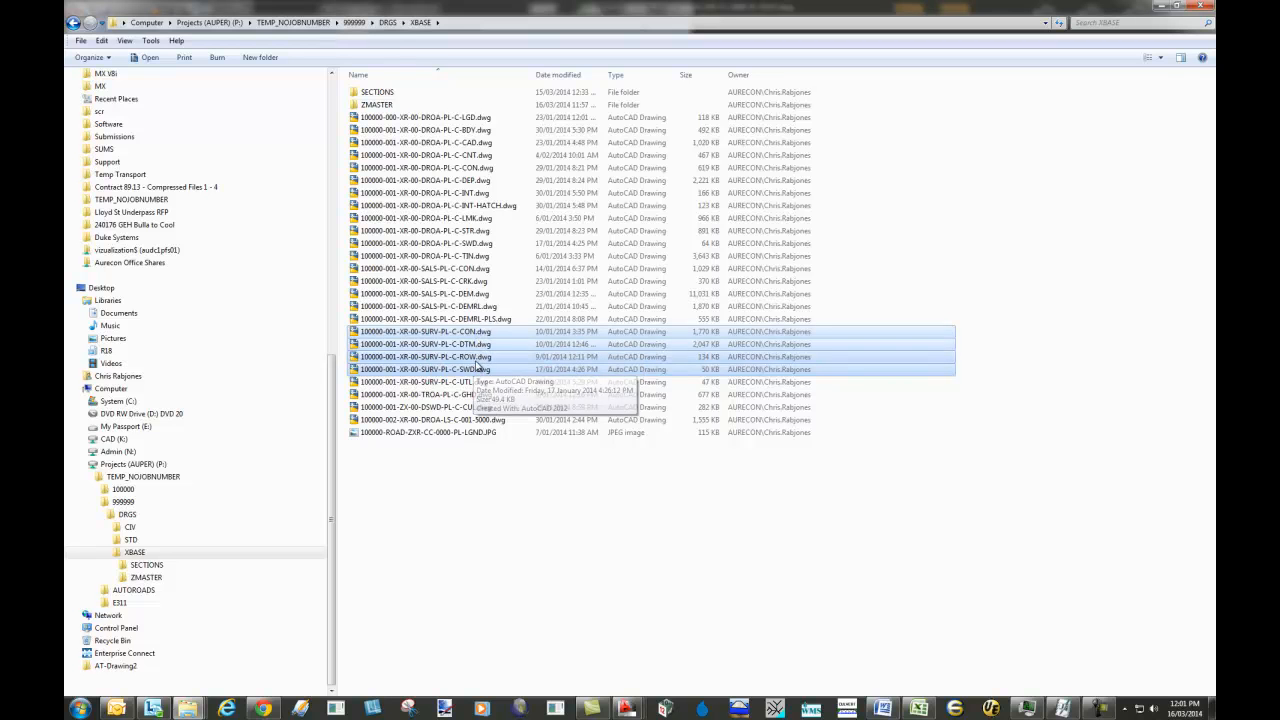
Inspect the names of the individual SURV UTL, TROA GHD, DROA LS and SURV DTM xref files in XBASE.
click(446, 382)
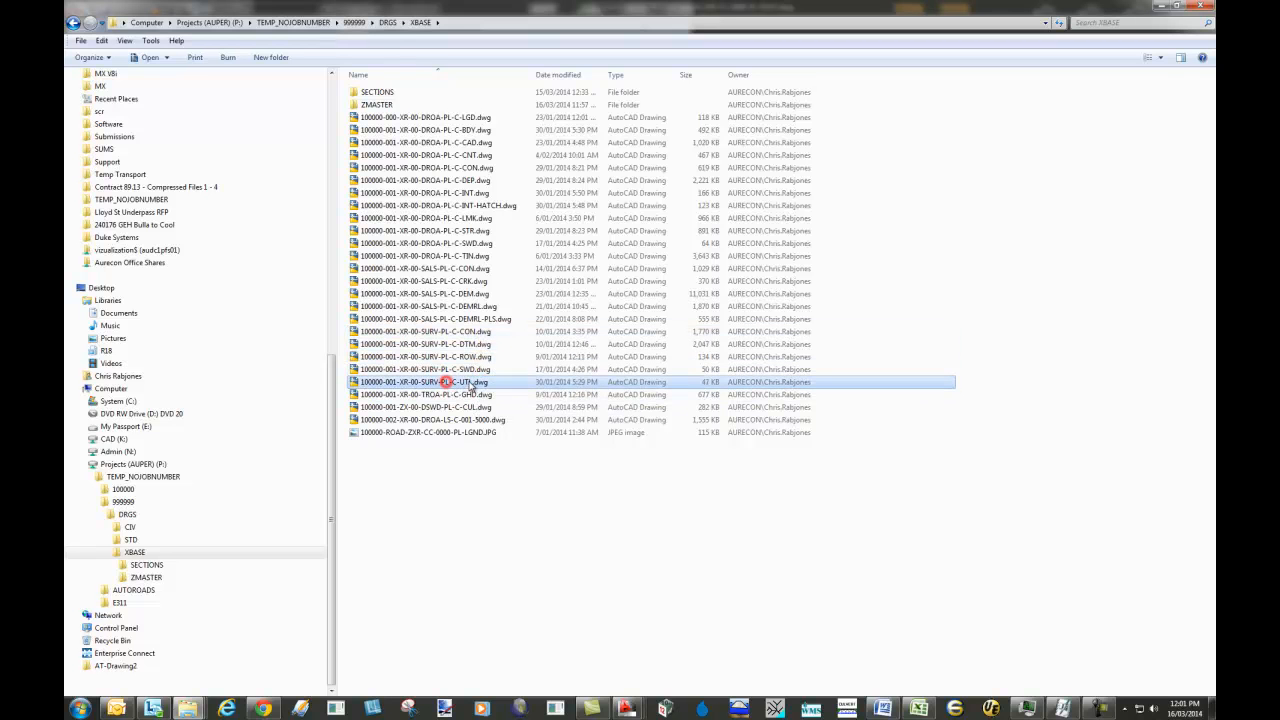
click(441, 397)
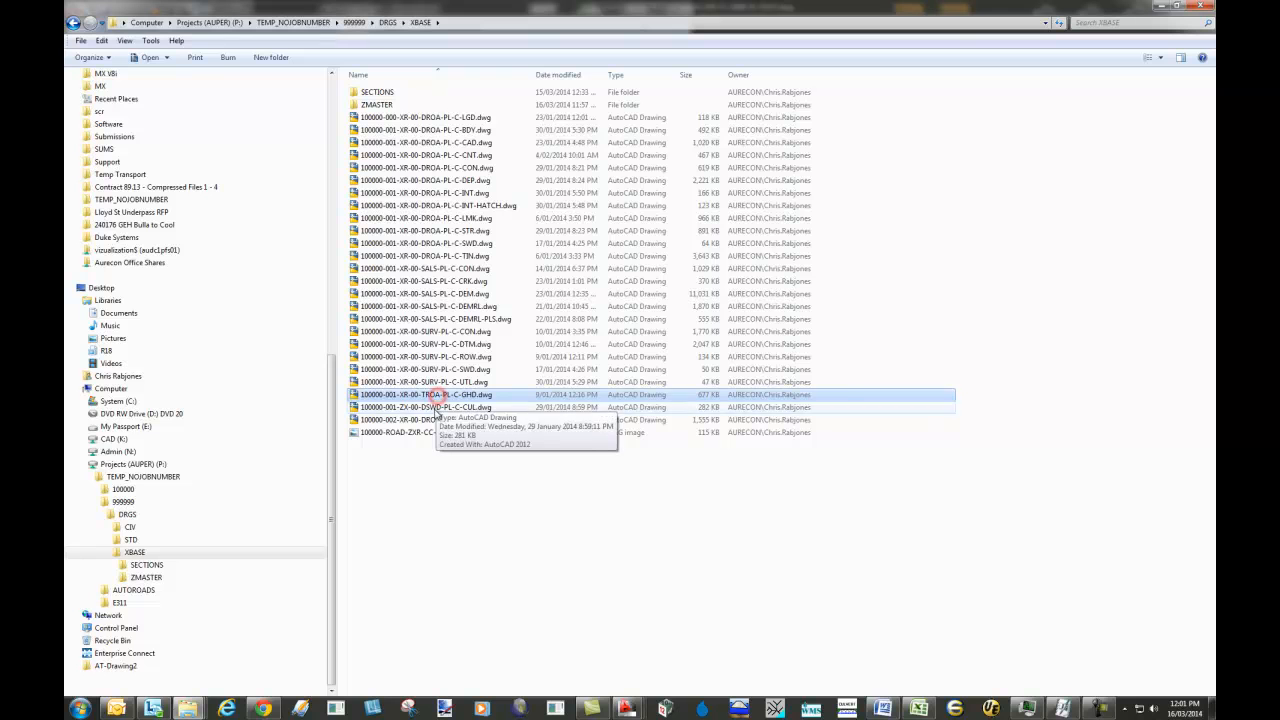
click(437, 408)
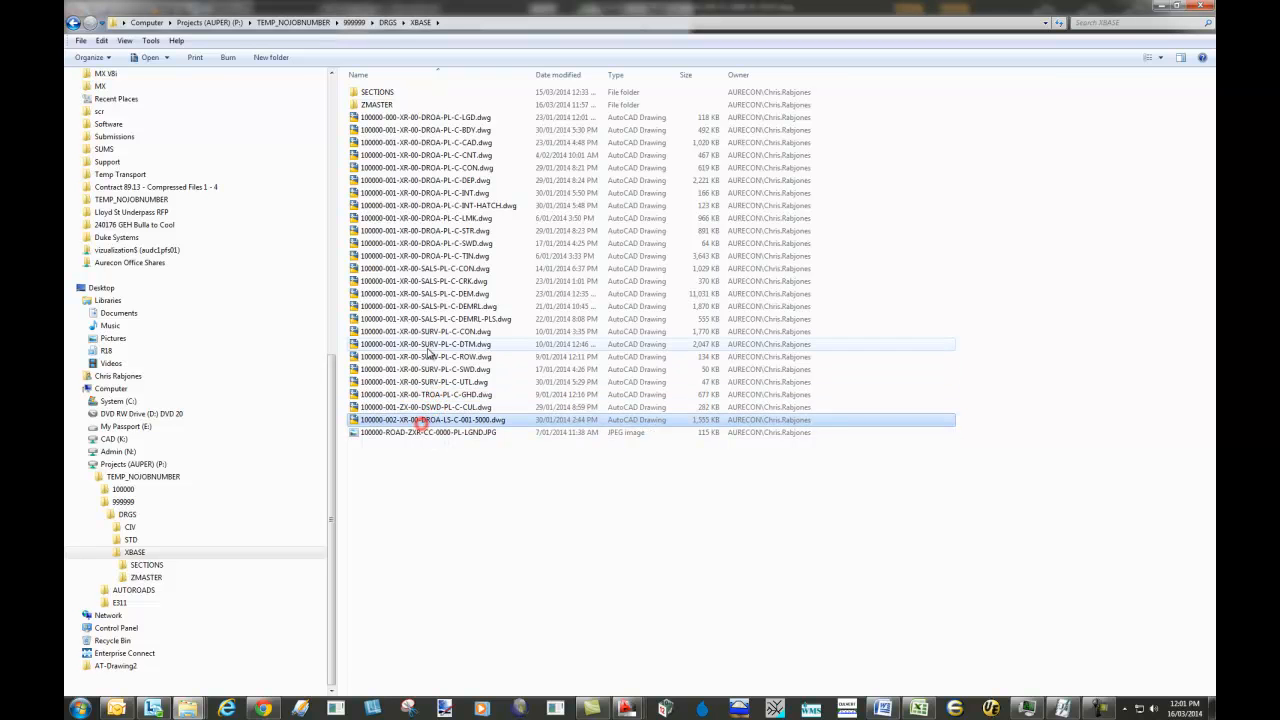
click(425, 344)
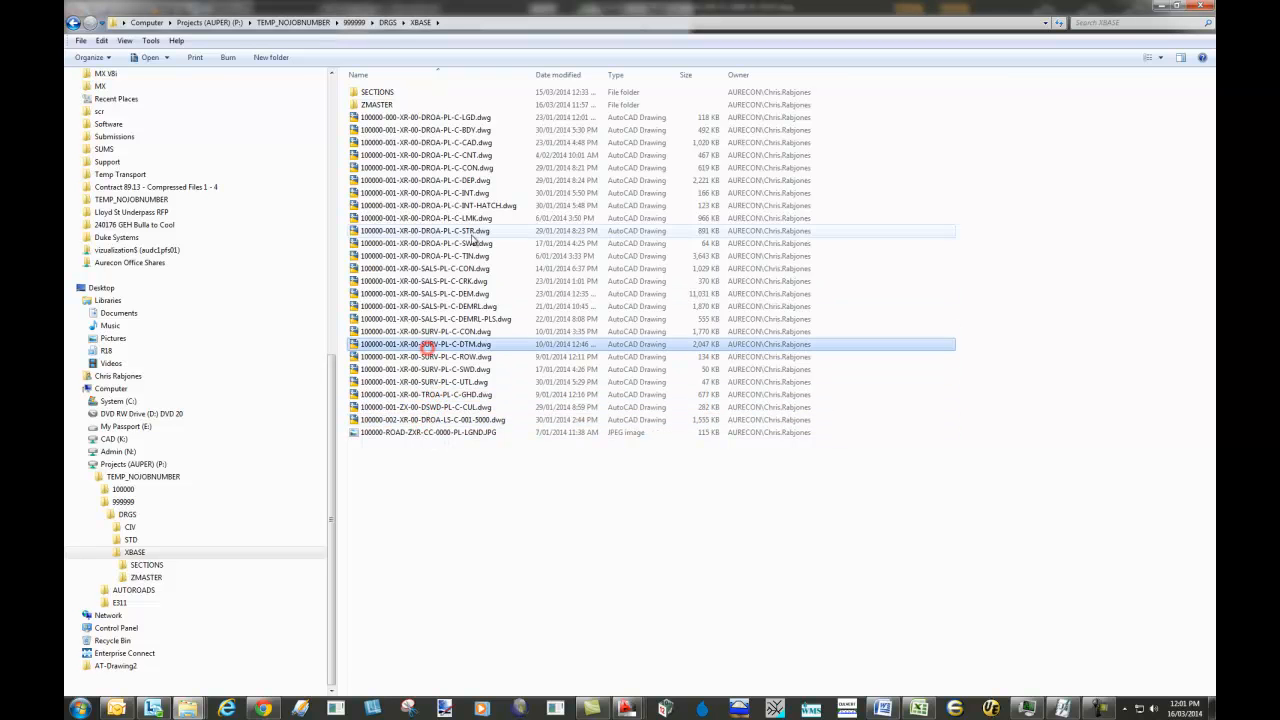
Open the SECTIONS folder and highlight its four LSEC drawings, followed by its three XSEC drawings.
double_click(375, 93)
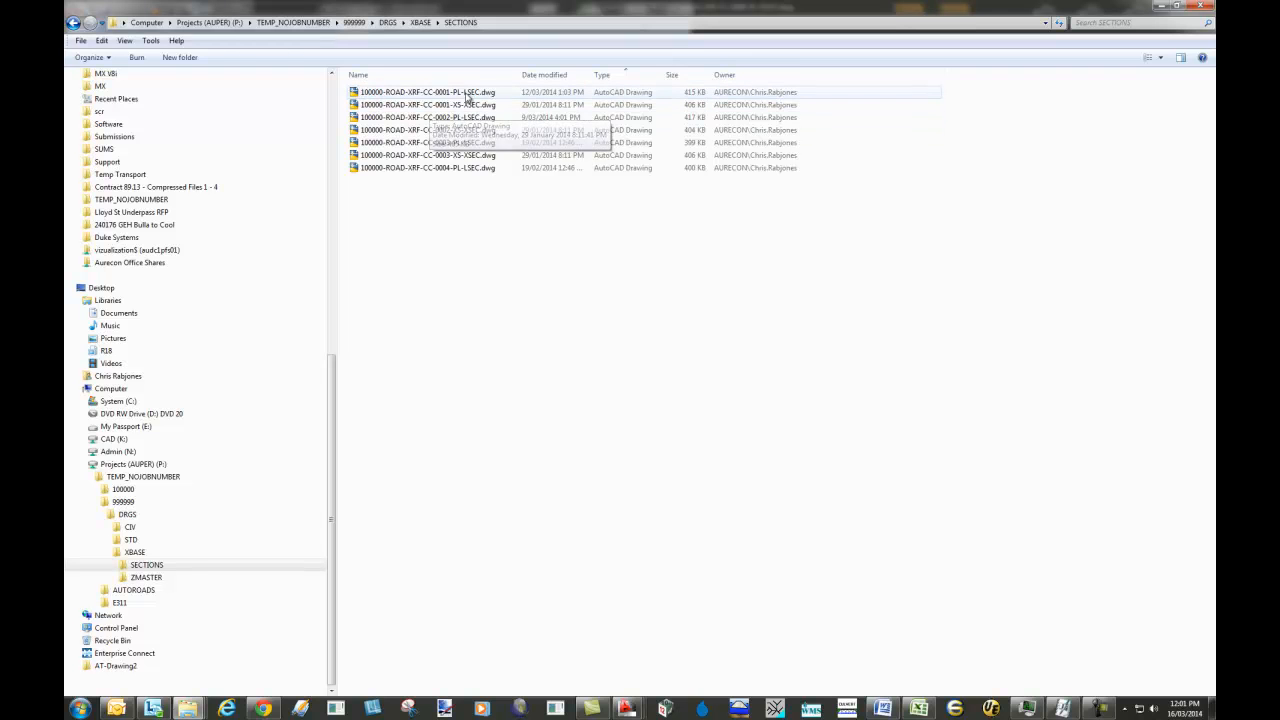
click(466, 92)
ctrl+click(470, 117)
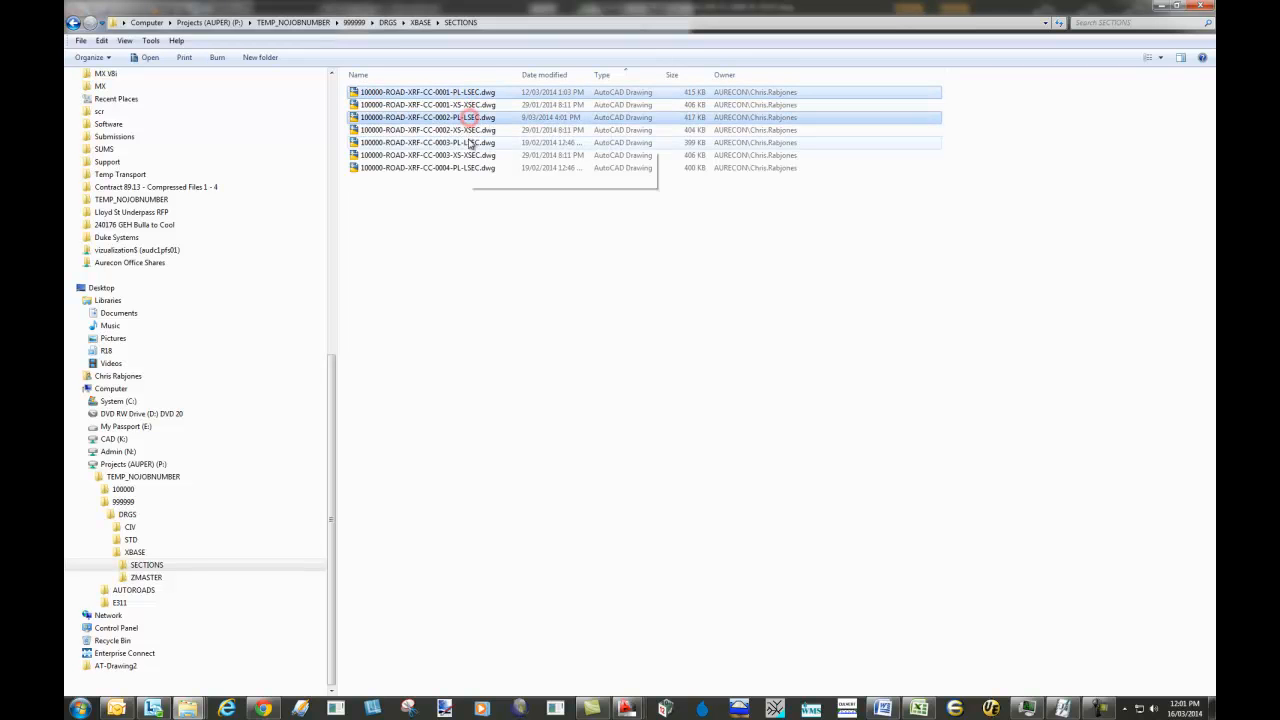
ctrl+click(465, 142)
ctrl+click(465, 167)
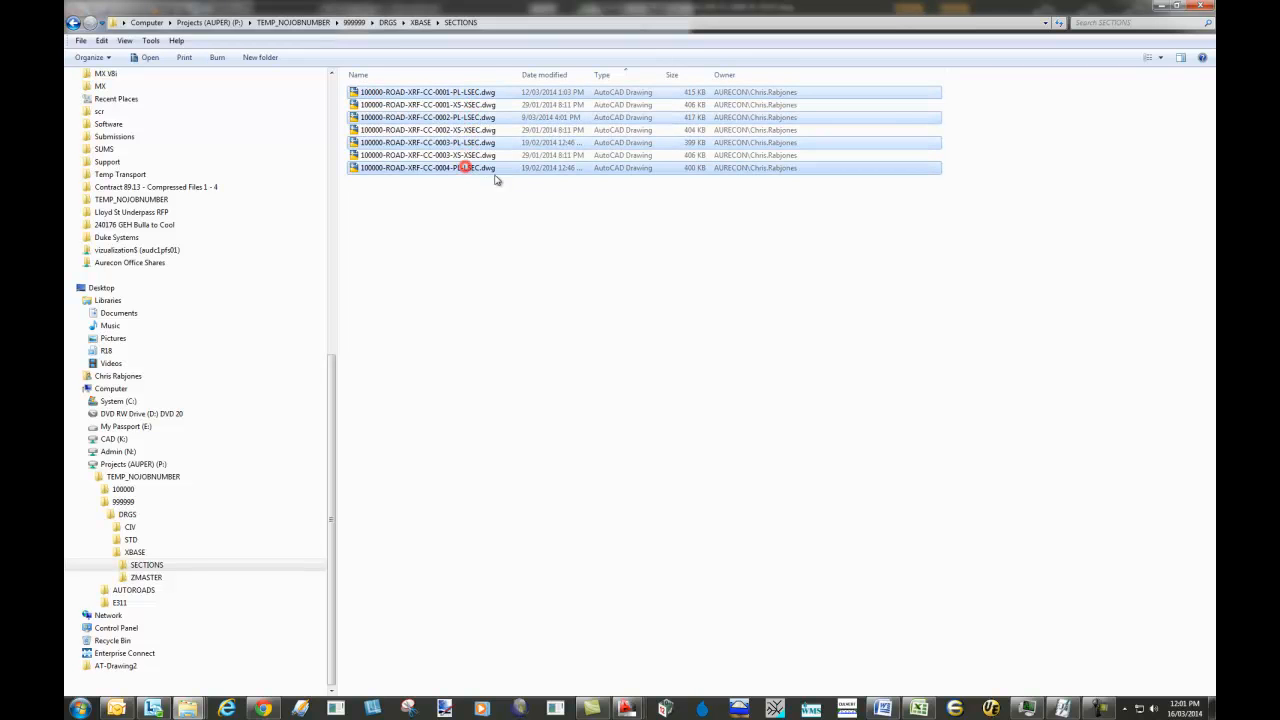
click(478, 105)
ctrl+click(470, 130)
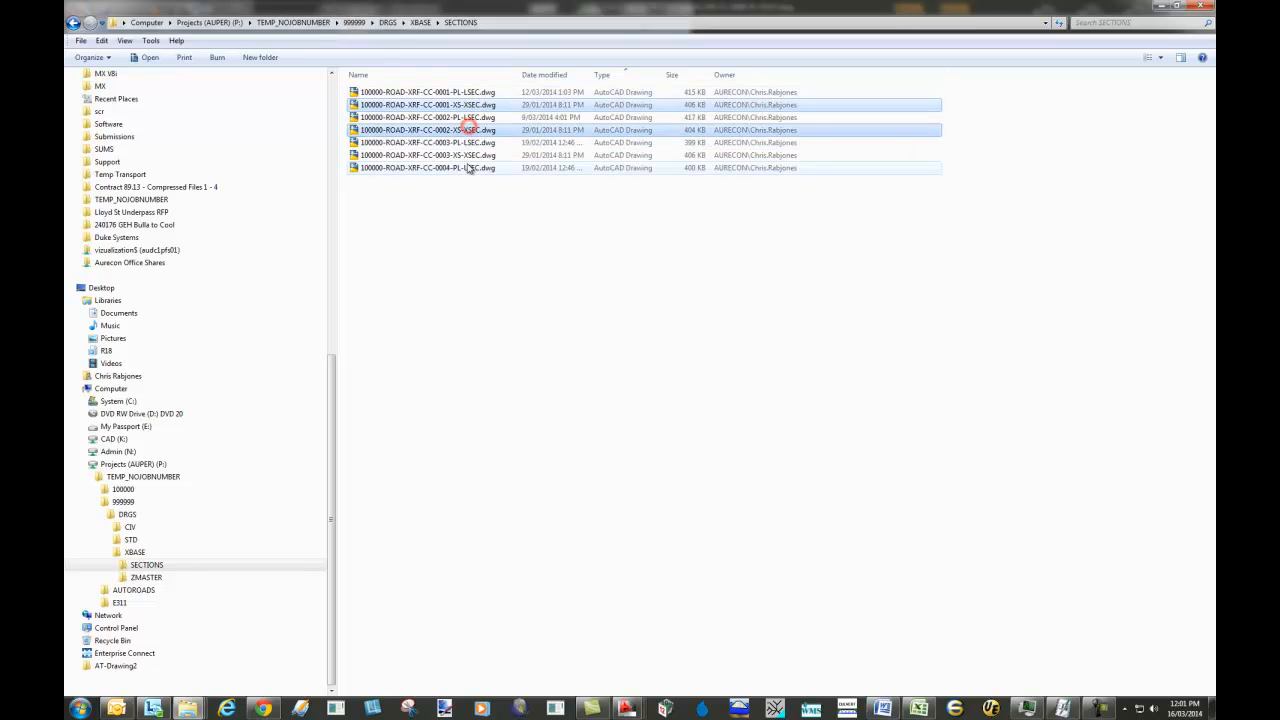
ctrl+click(460, 155)
Open the ZMASTER folder and examine its PL master xref drawings KSHT, LGND and PLAN.
click(145, 577)
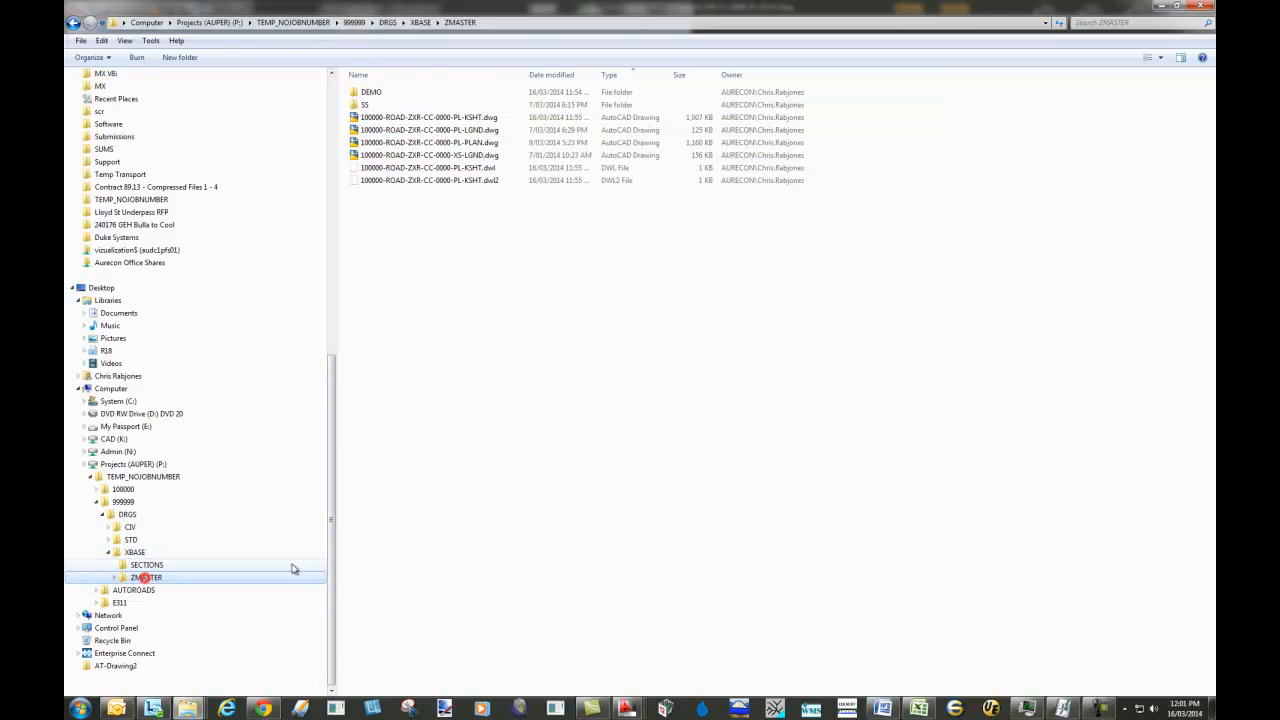
click(495, 287)
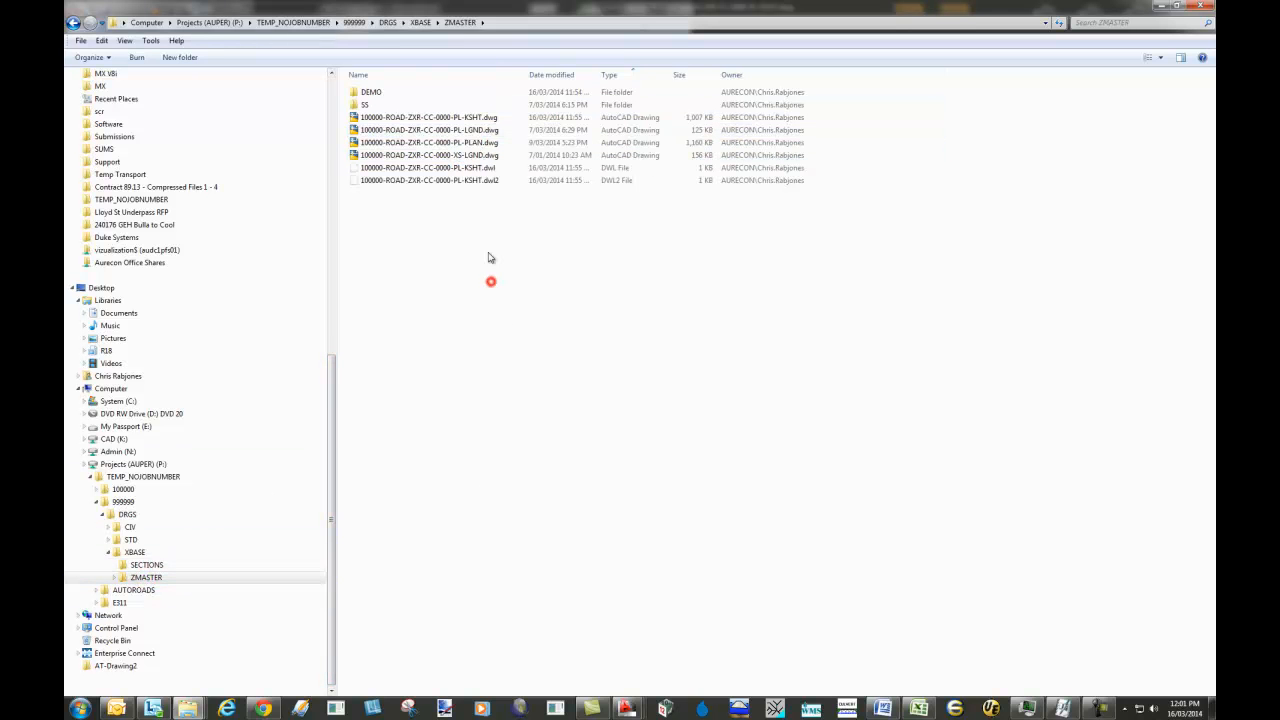
click(448, 117)
shift+click(446, 142)
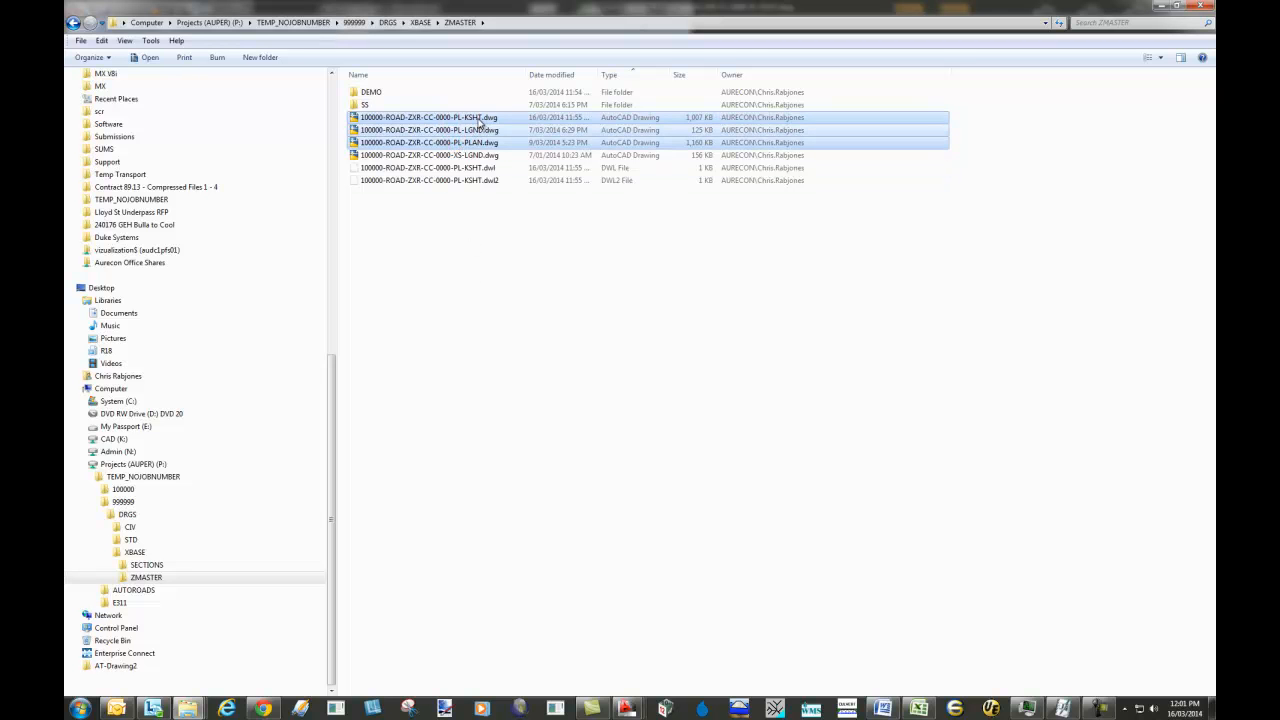
click(484, 118)
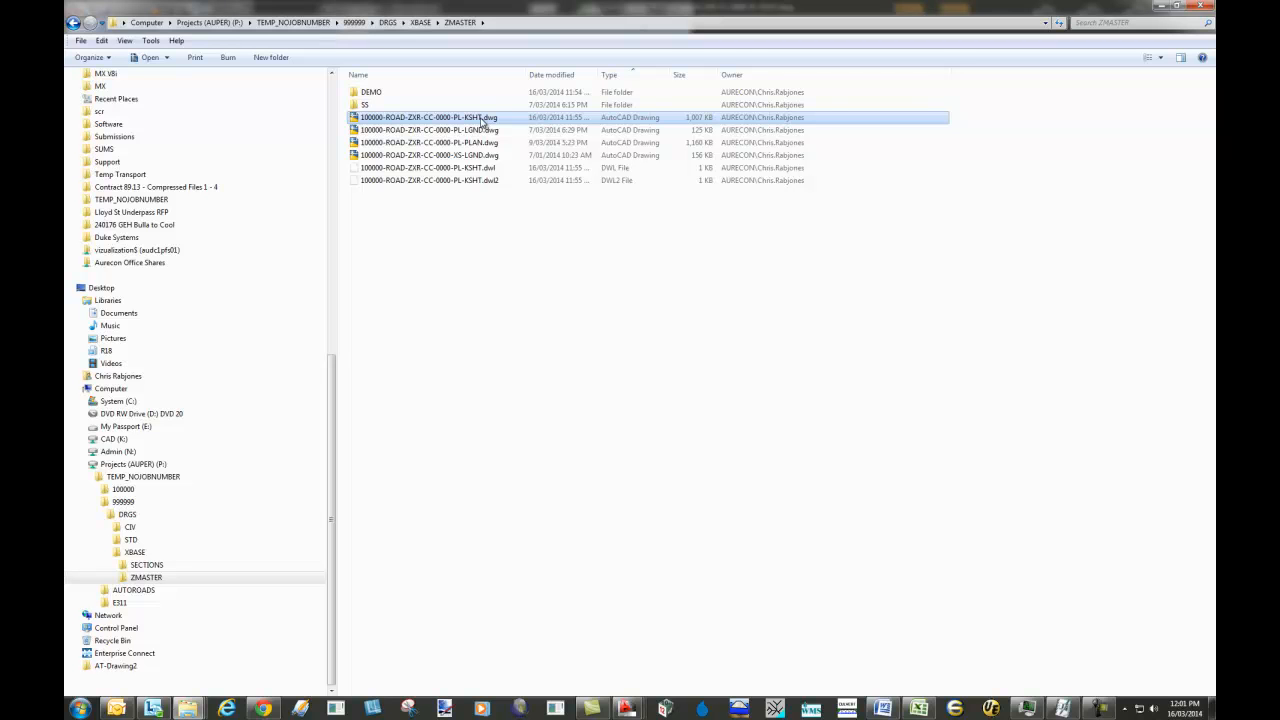
click(472, 130)
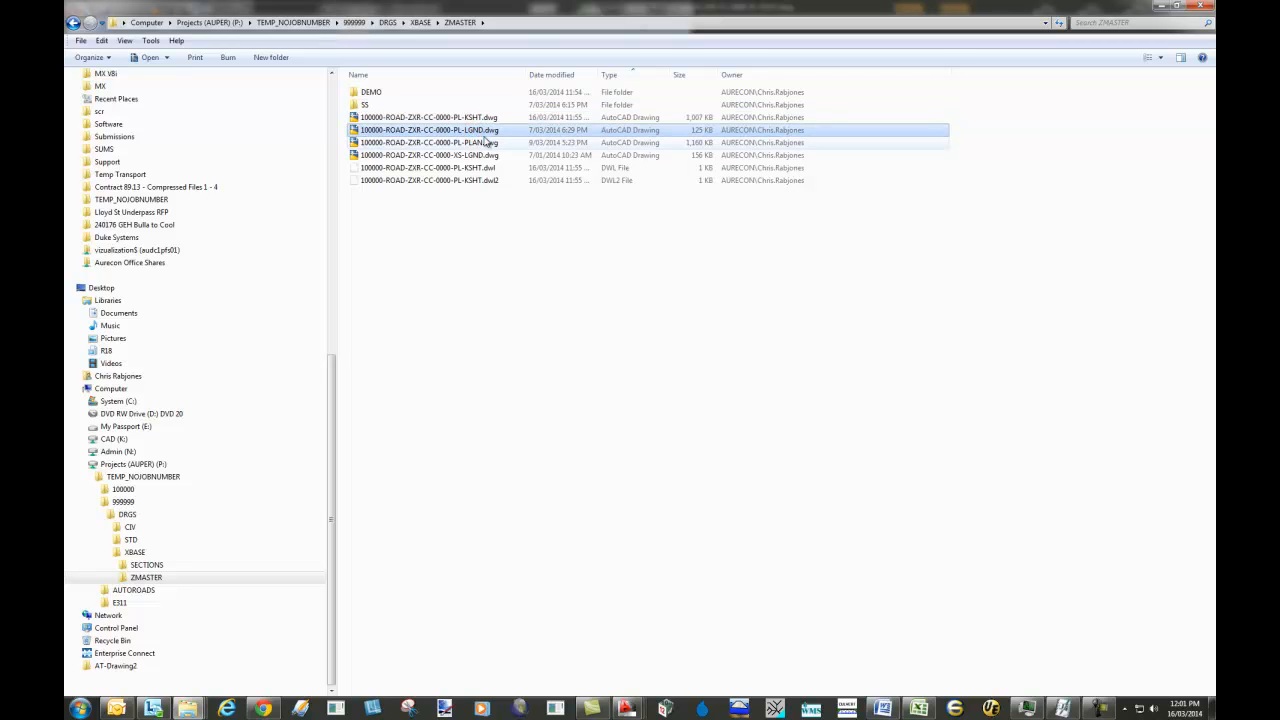
Examine the PL-PLAN and PL-LGND master xrefs in ZMASTER alongside the xref files in its parent XBASE folder.
click(469, 143)
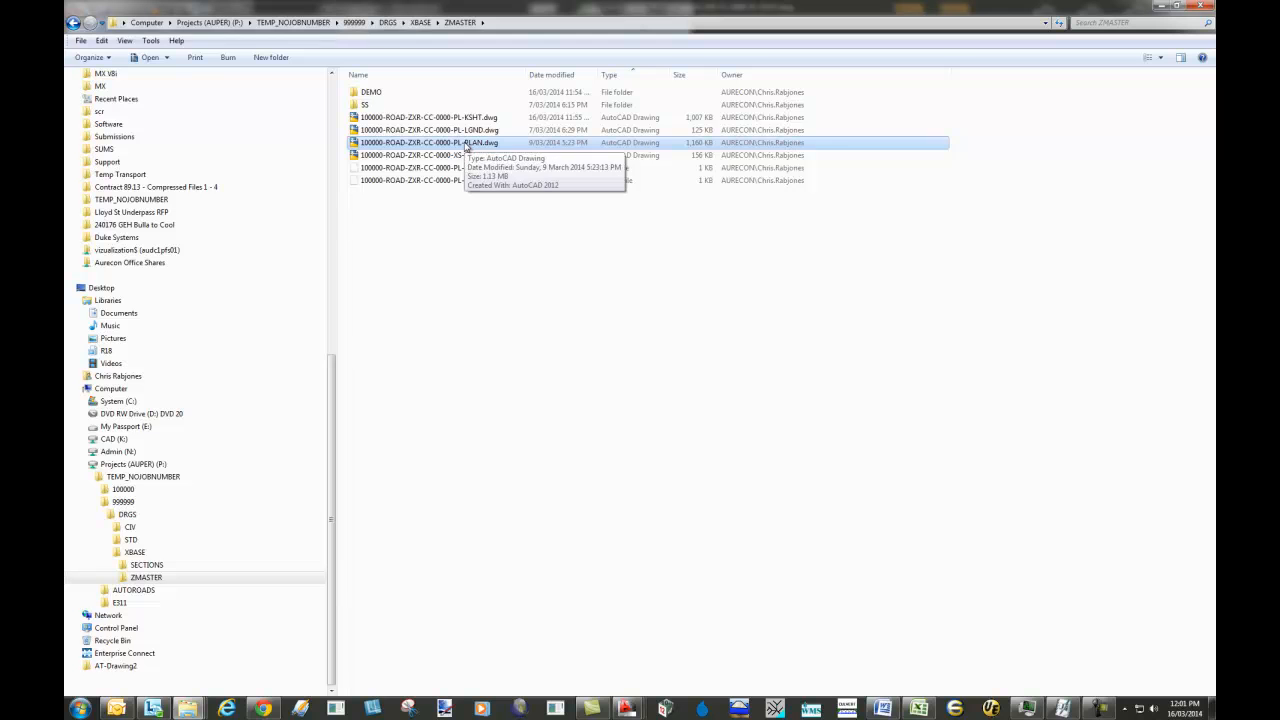
click(134, 552)
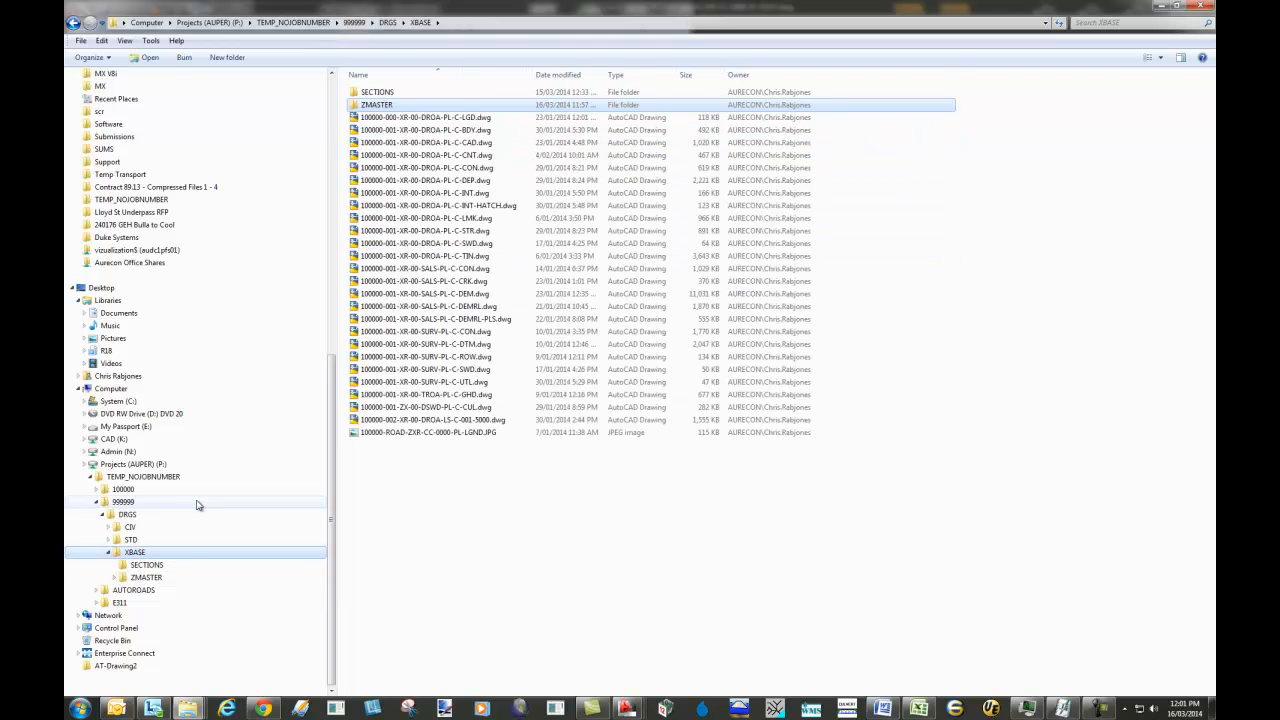
click(145, 577)
click(466, 143)
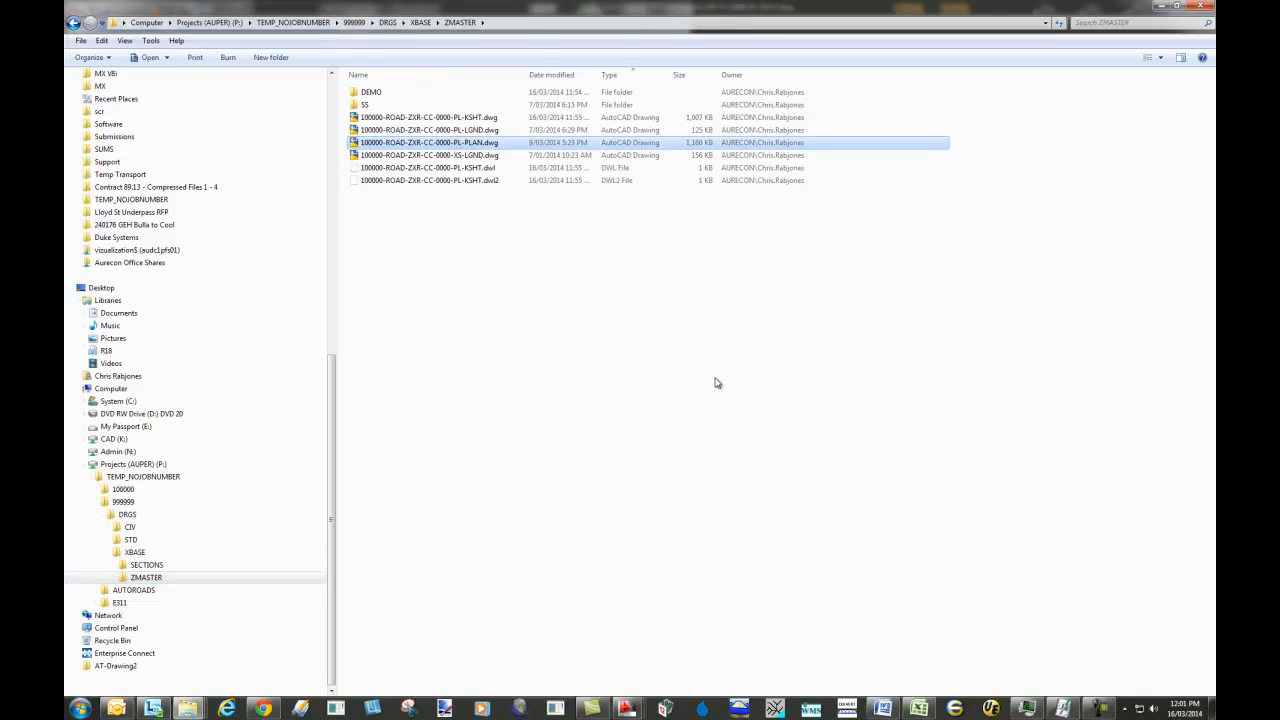
click(470, 131)
click(467, 143)
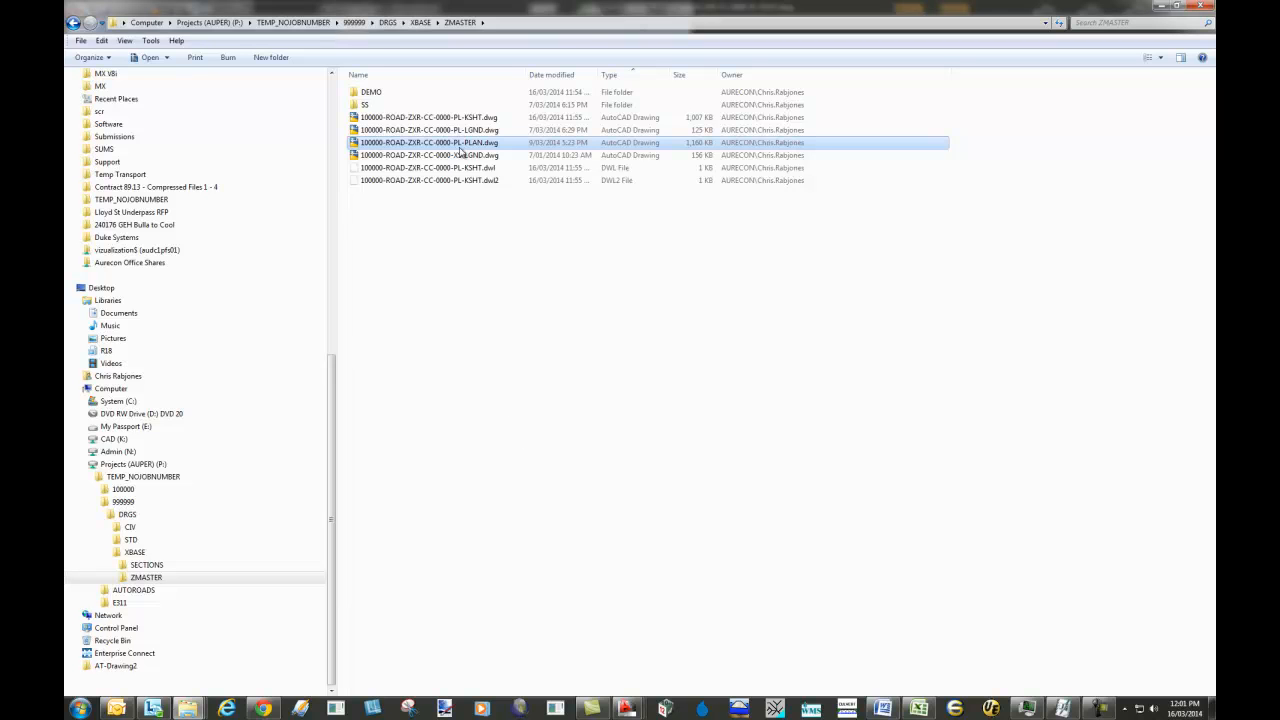
click(134, 552)
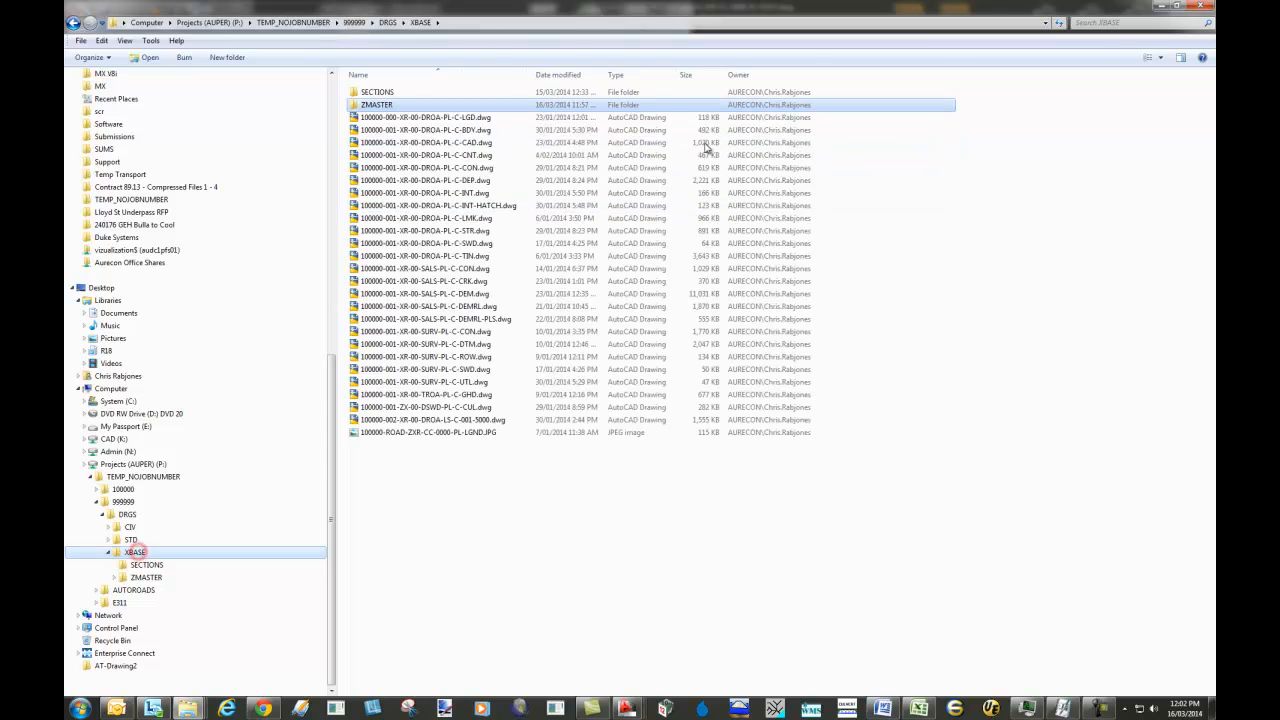
Put the file browser and spreadsheet away and switch to the PL-KSHT master xref drawing in AutoCAD.
double_click(760, 8)
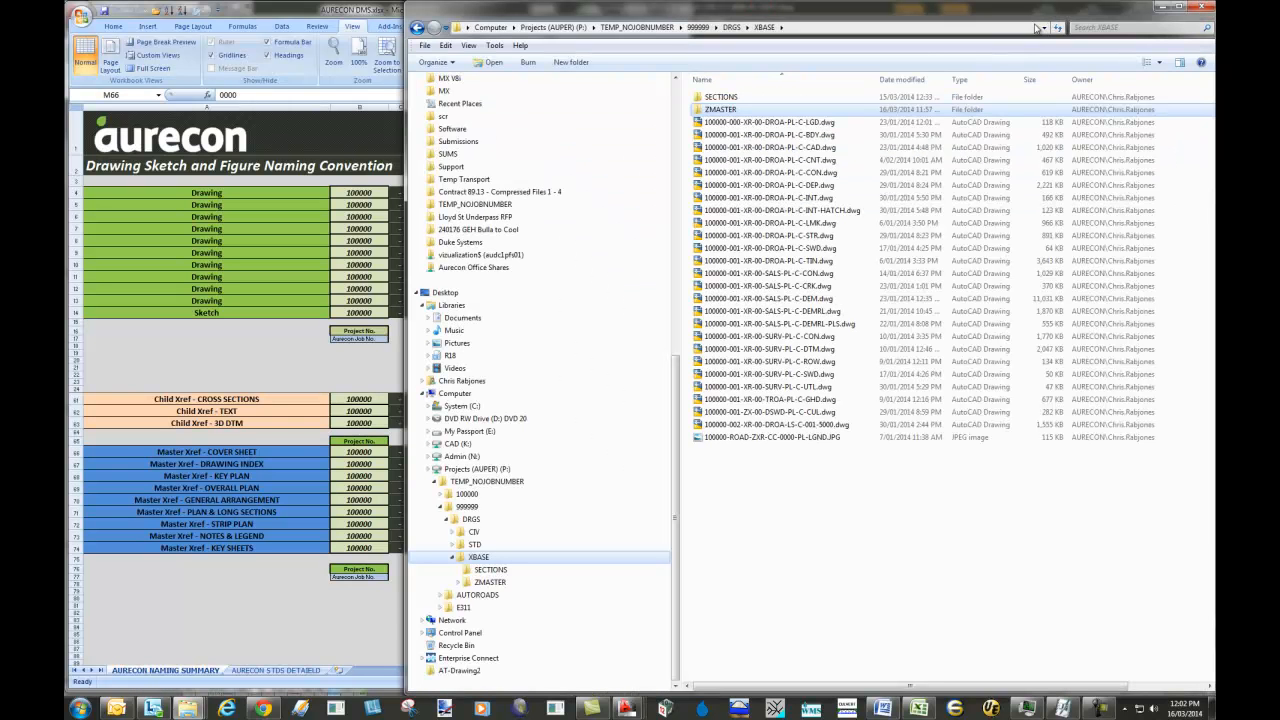
click(1164, 6)
click(851, 6)
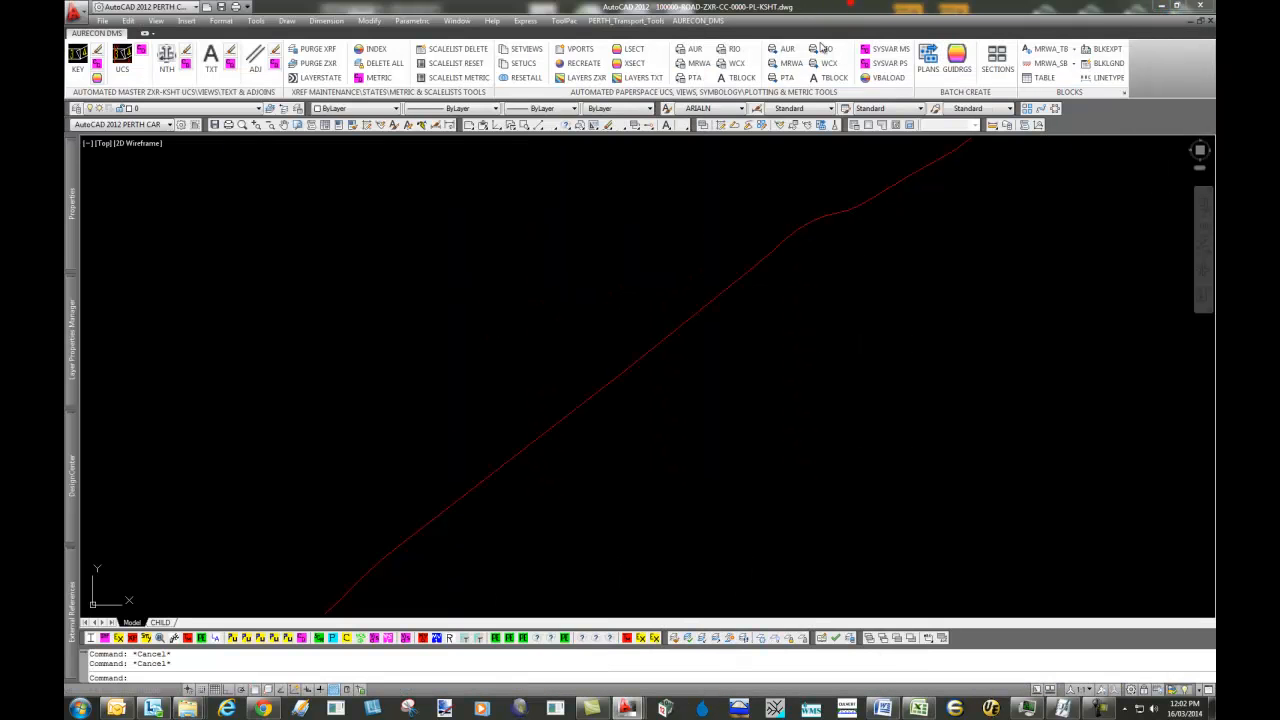
click(540, 292)
key(Escape)
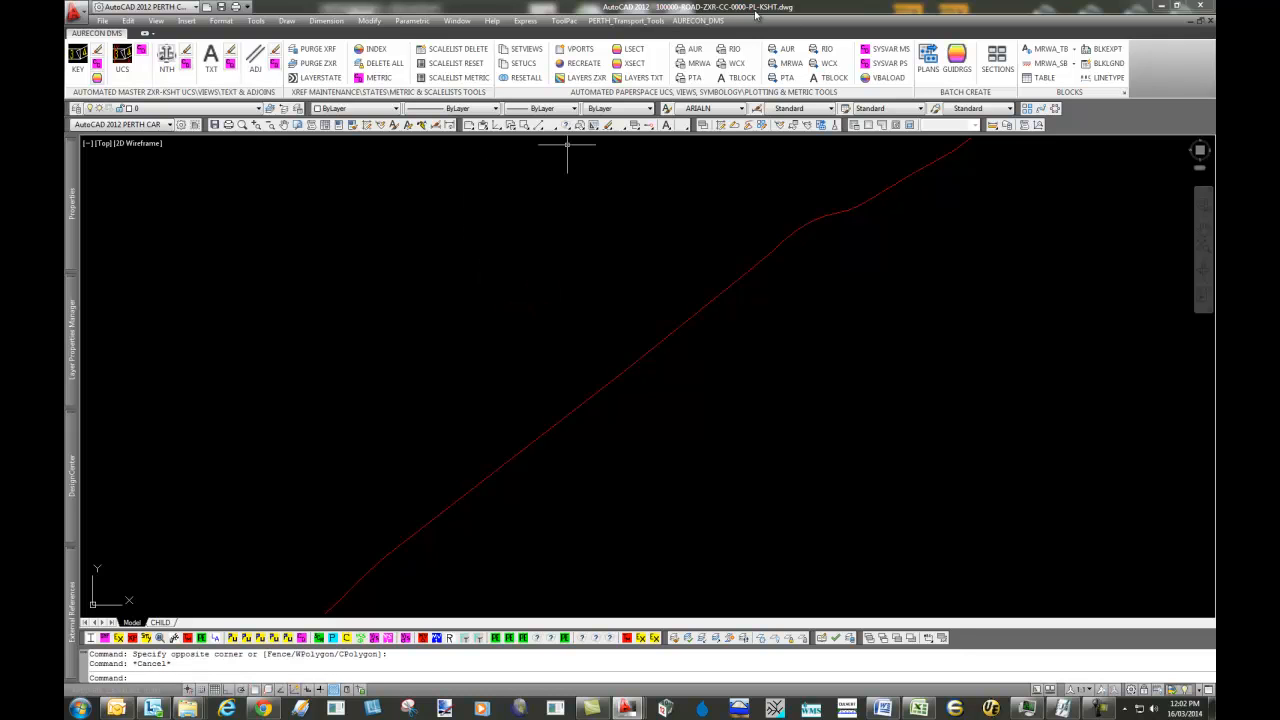
Run the Purge XRF script on the PL-KSHT drawing and check its layer list.
click(195, 108)
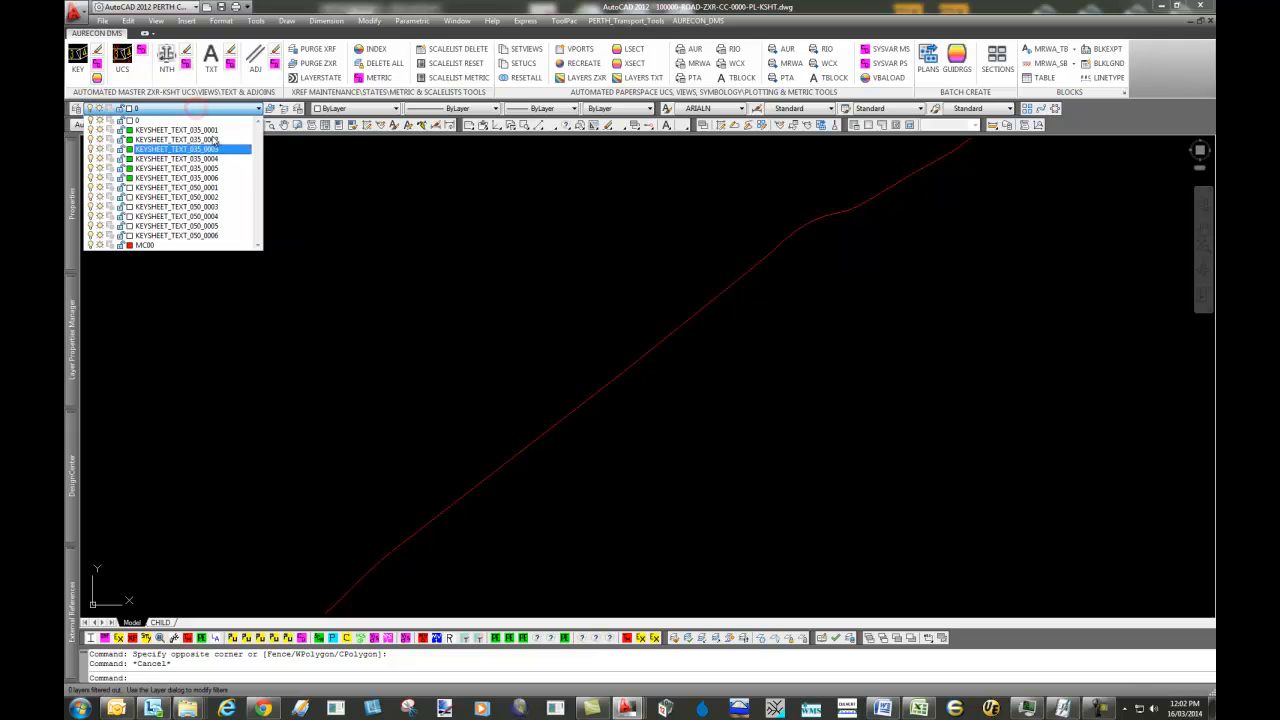
click(166, 245)
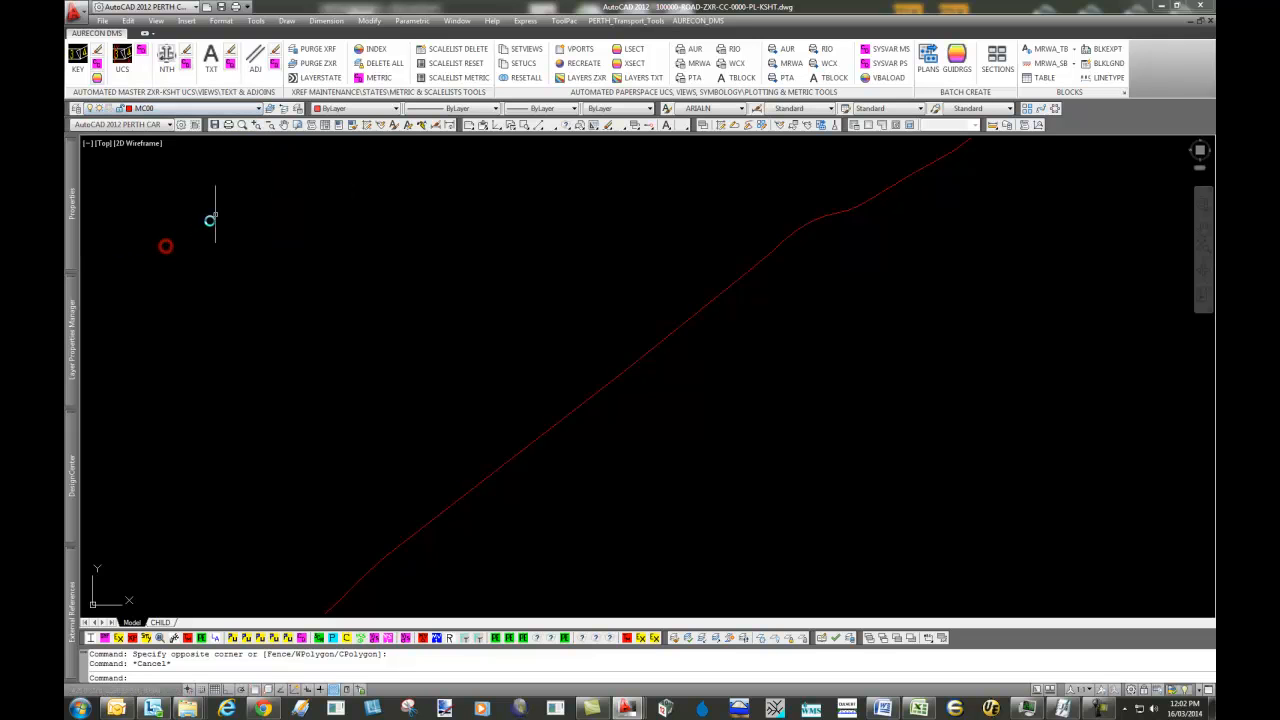
click(316, 48)
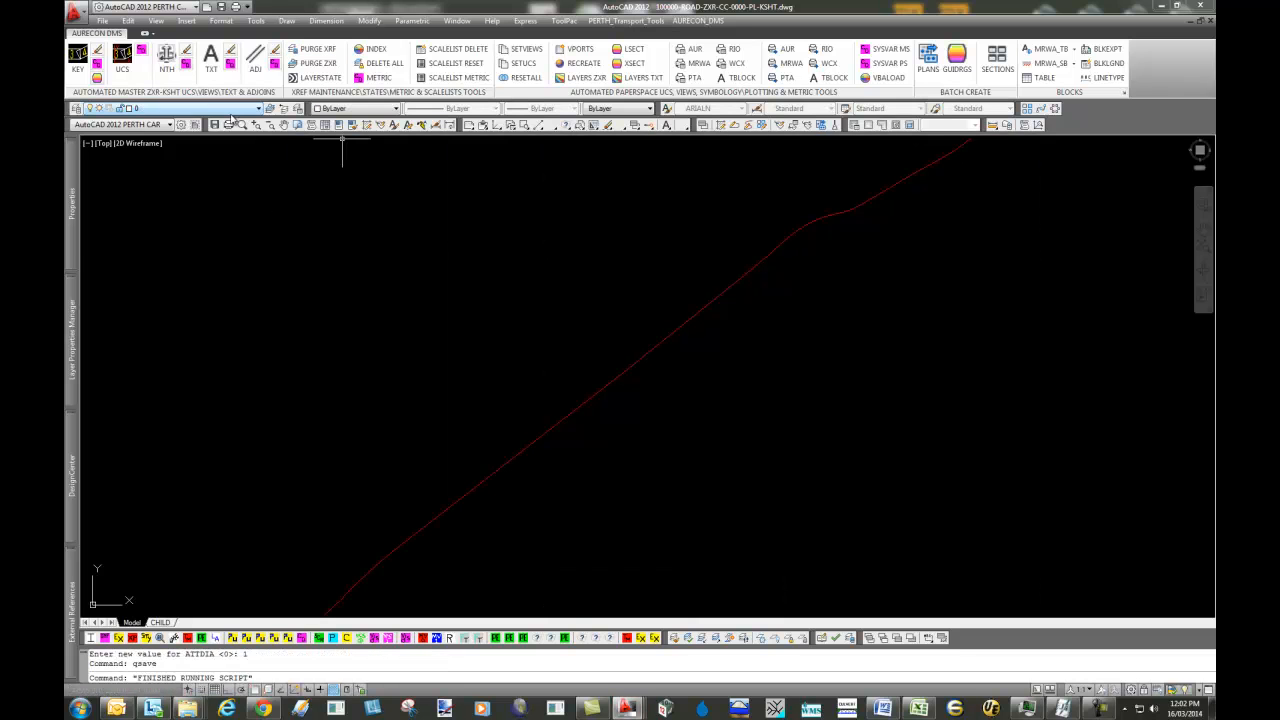
click(227, 111)
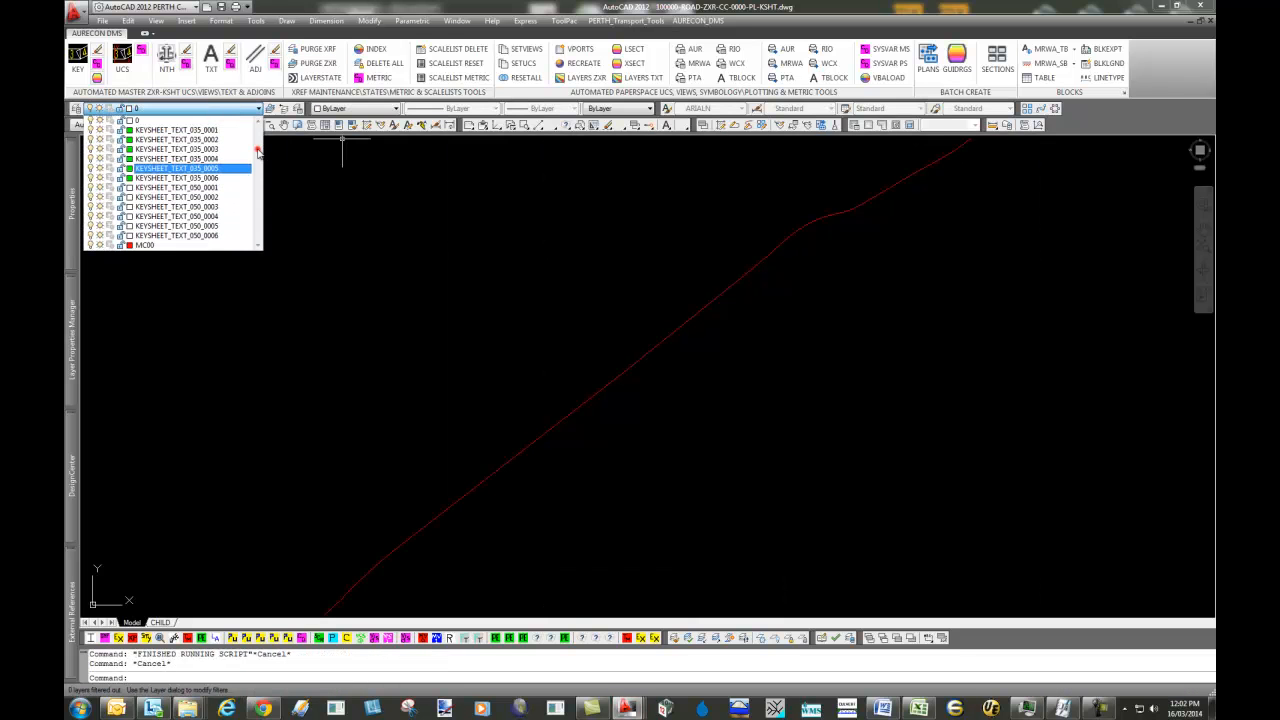
key(Escape)
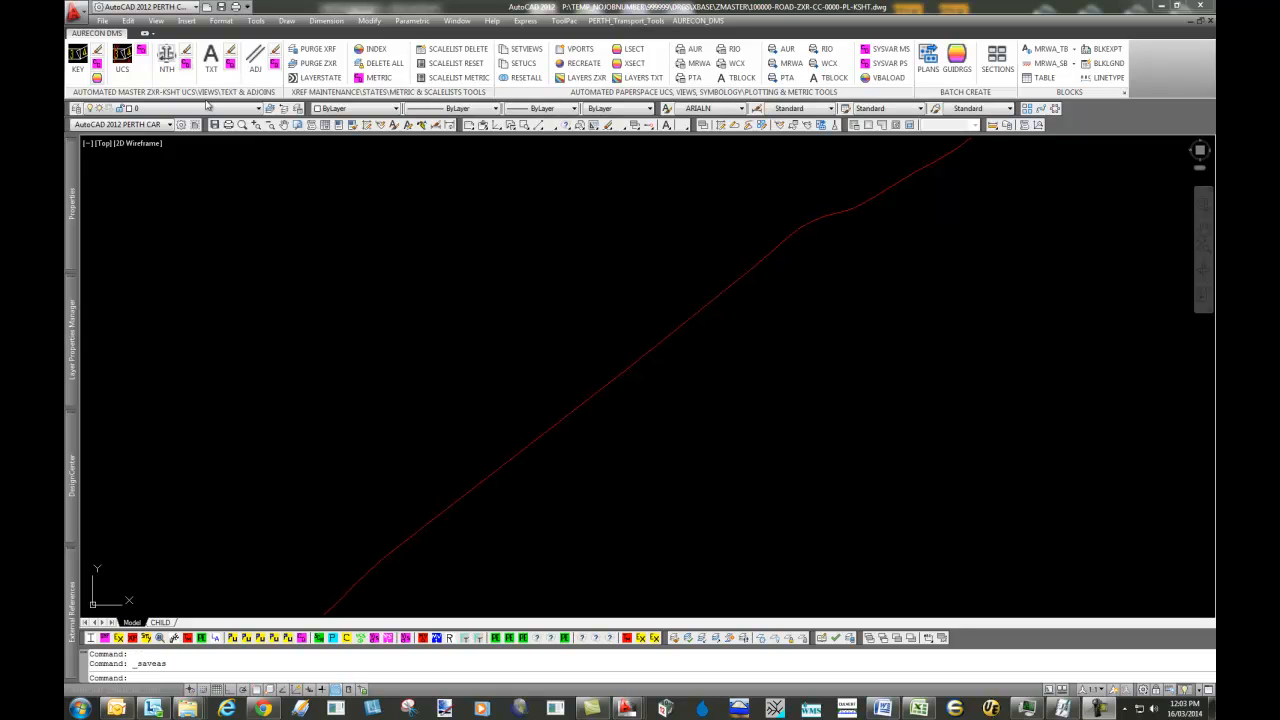
Make MC00 the current layer and run the UCS tool on the key sheet drawing.
click(207, 107)
click(187, 130)
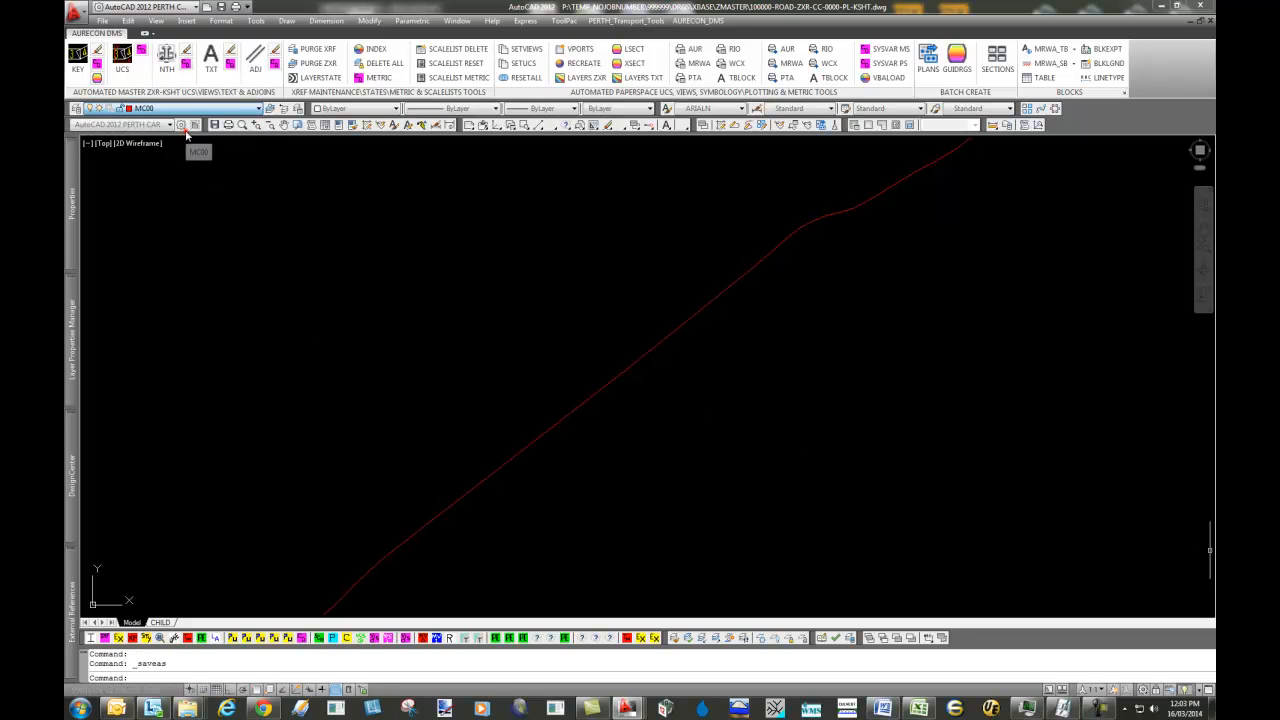
click(507, 304)
click(482, 336)
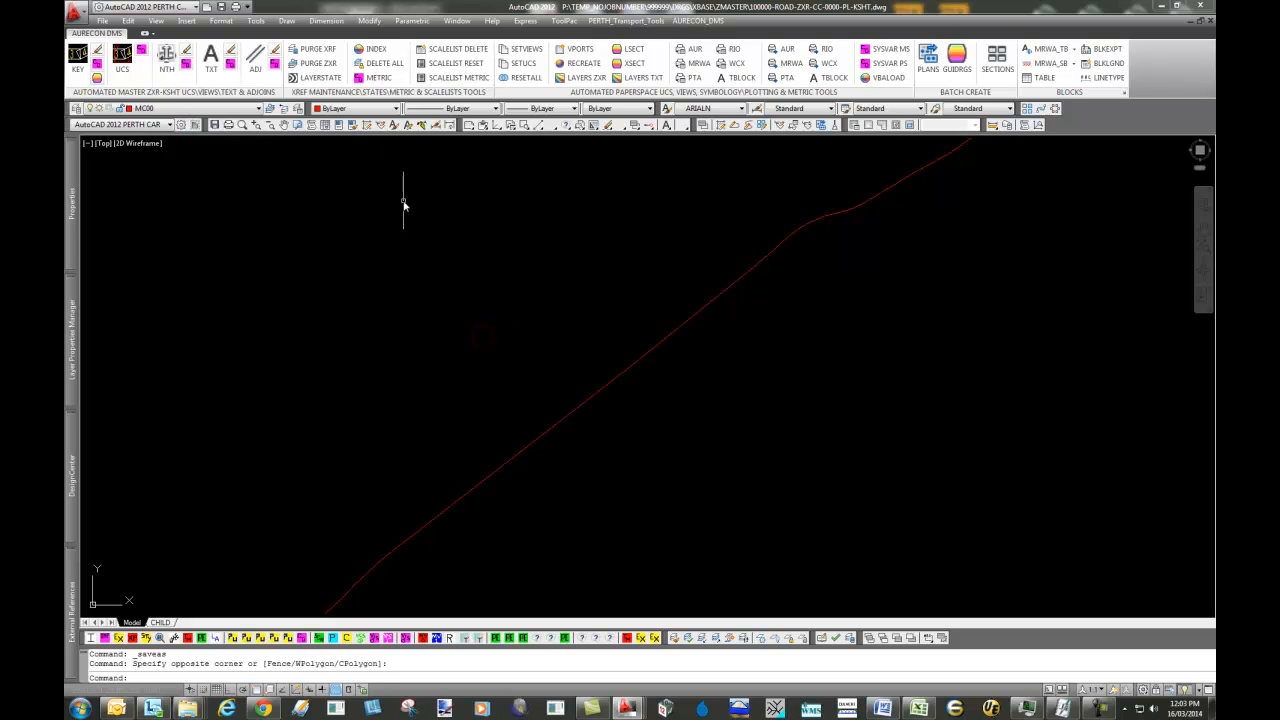
click(123, 60)
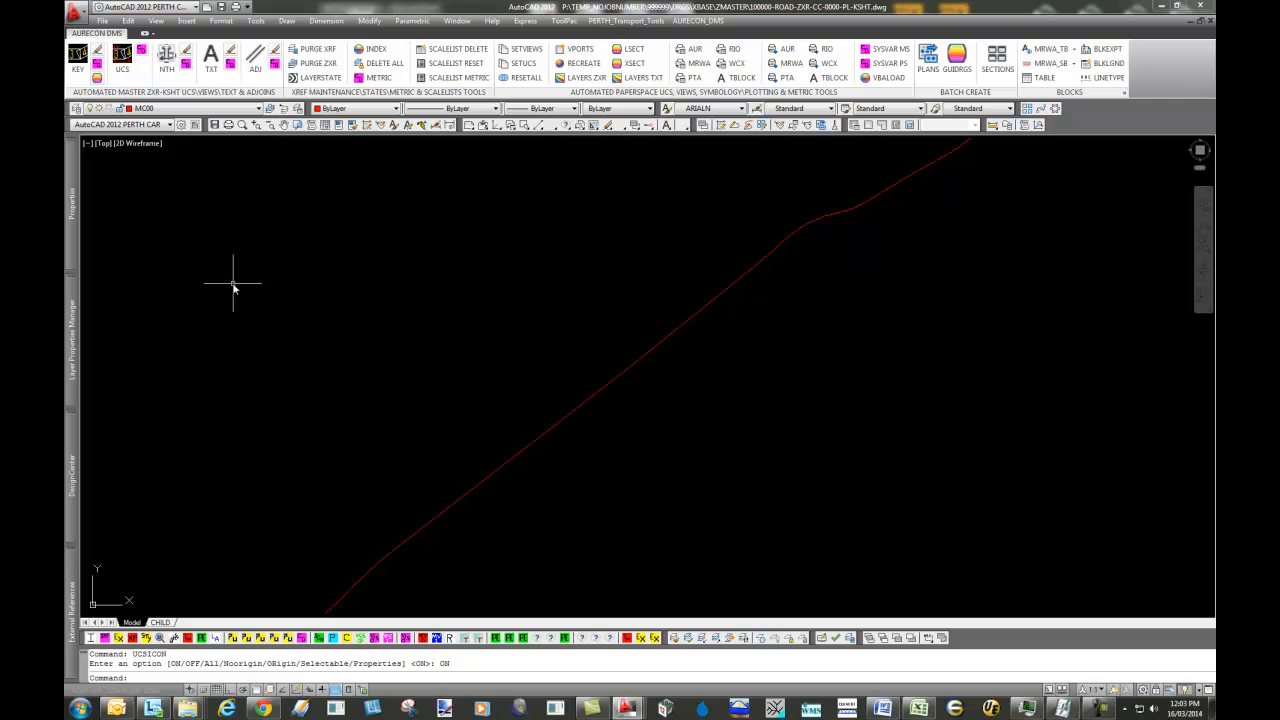
Open the Create Keysheets form, enter drawing number prefix 0 and copy 100000-ROAD-DRG-CC- from the sample name as the adjoin.
click(97, 79)
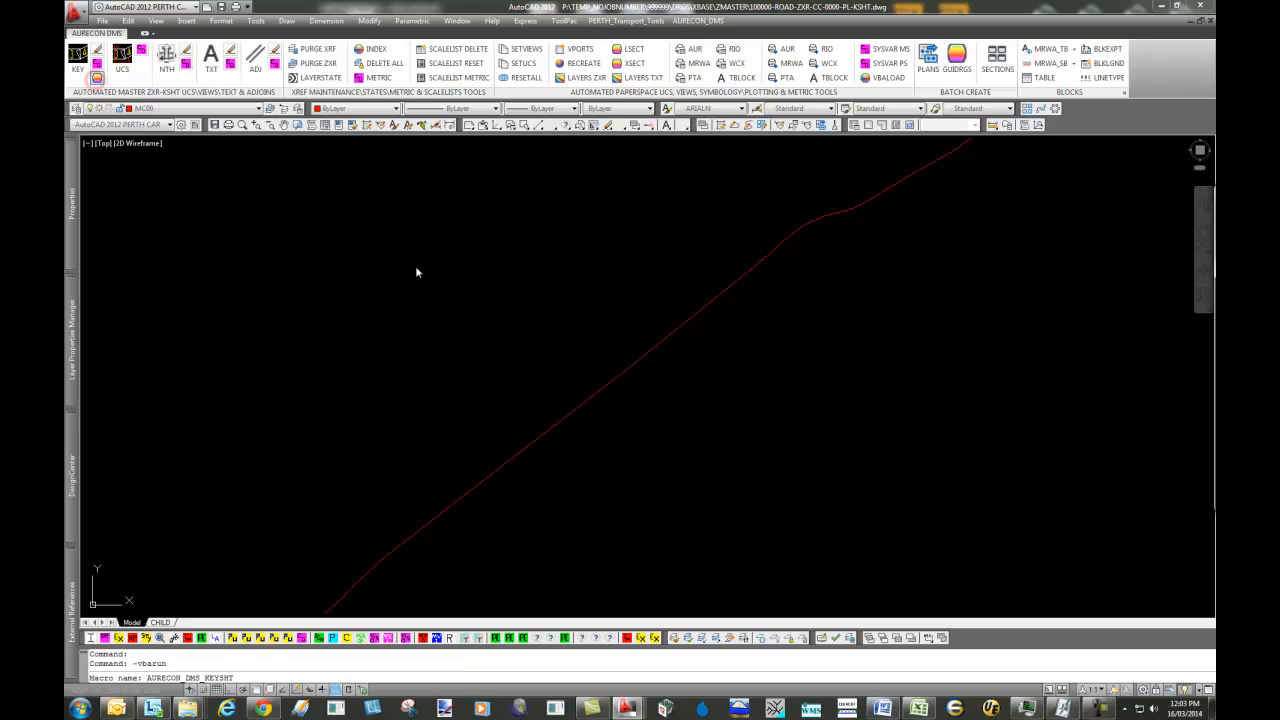
drag(853, 288, 986, 275)
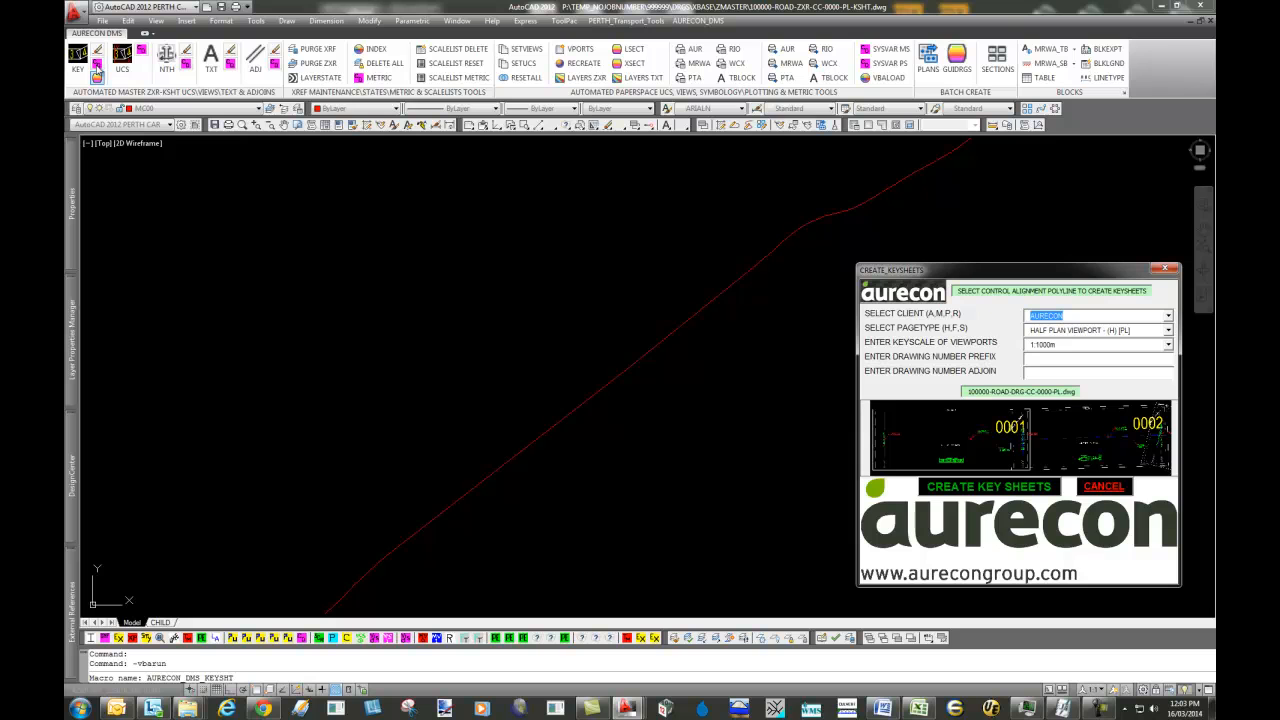
click(1065, 357)
drag(1039, 392, 893, 393)
key(ctrl+c)
click(1046, 373)
key(ctrl+v)
Set the client to Main Roads Western Australia, the page type to half plan viewport (H) [PL] and the keyscale to 1:1000m.
click(1167, 315)
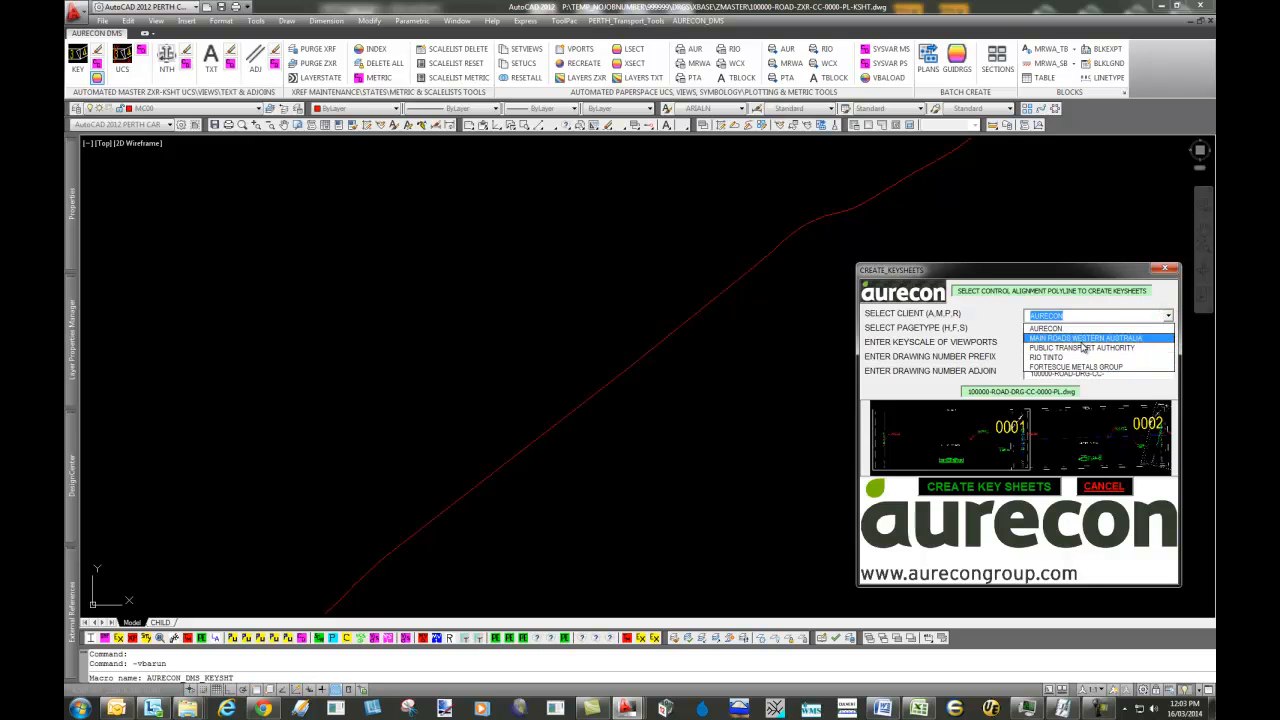
click(1082, 340)
click(1167, 330)
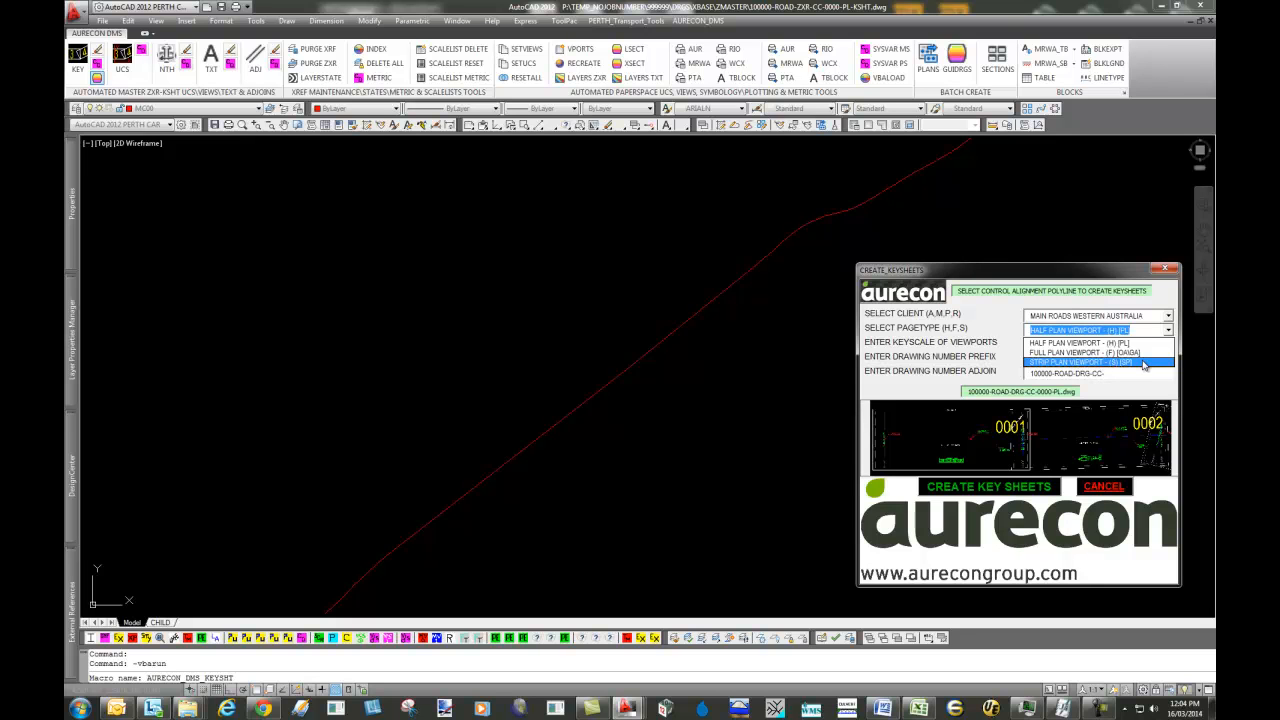
click(1134, 342)
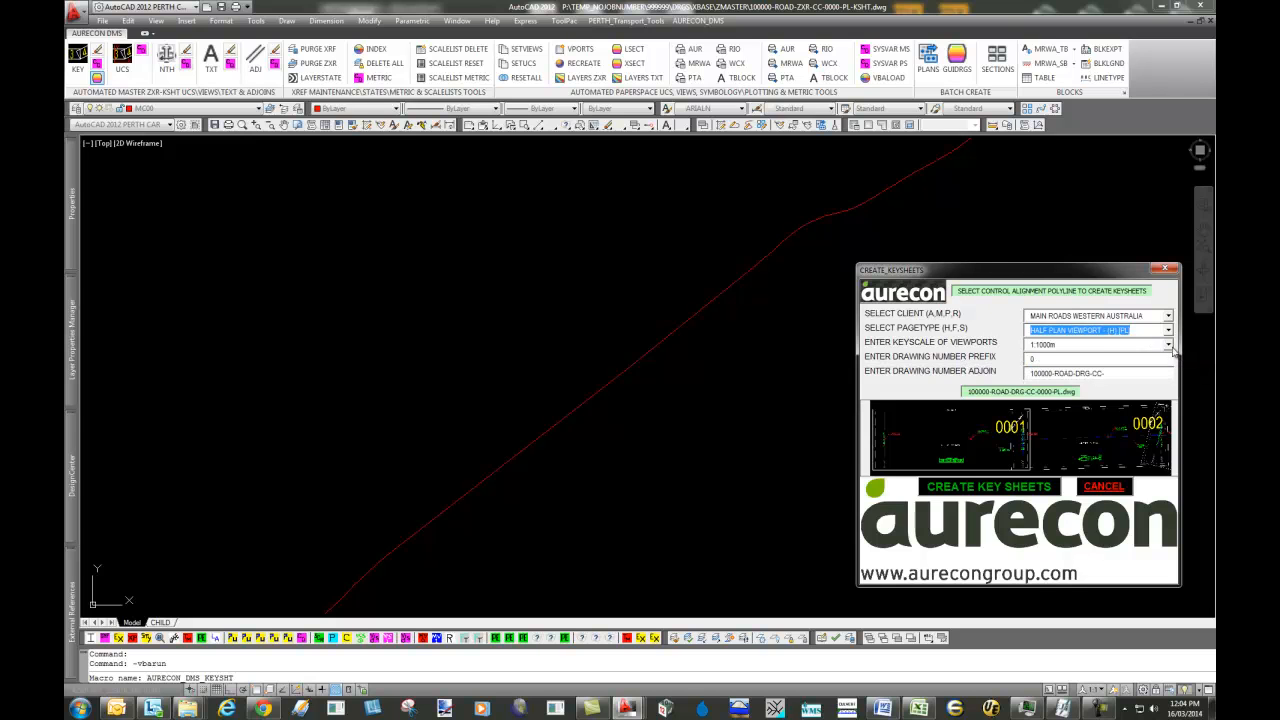
click(1168, 345)
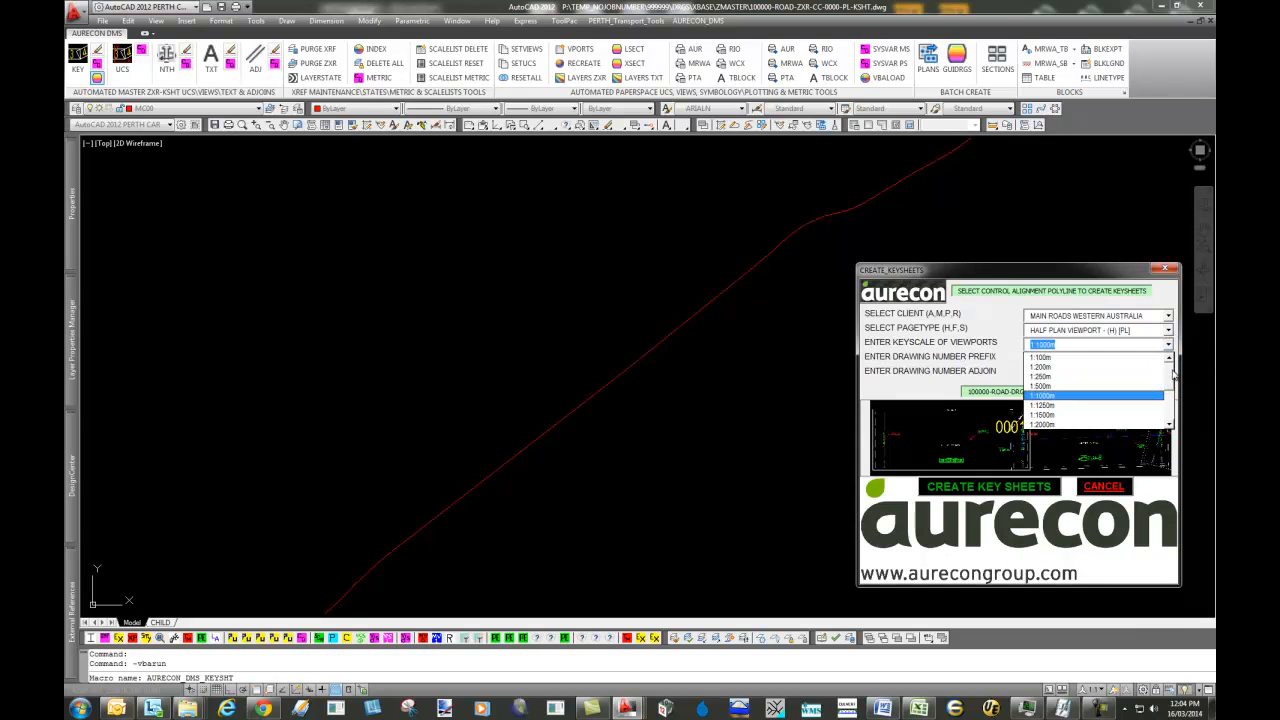
click(1050, 397)
Check the drawing number prefix and adjoin entries and create the key sheets.
click(1043, 360)
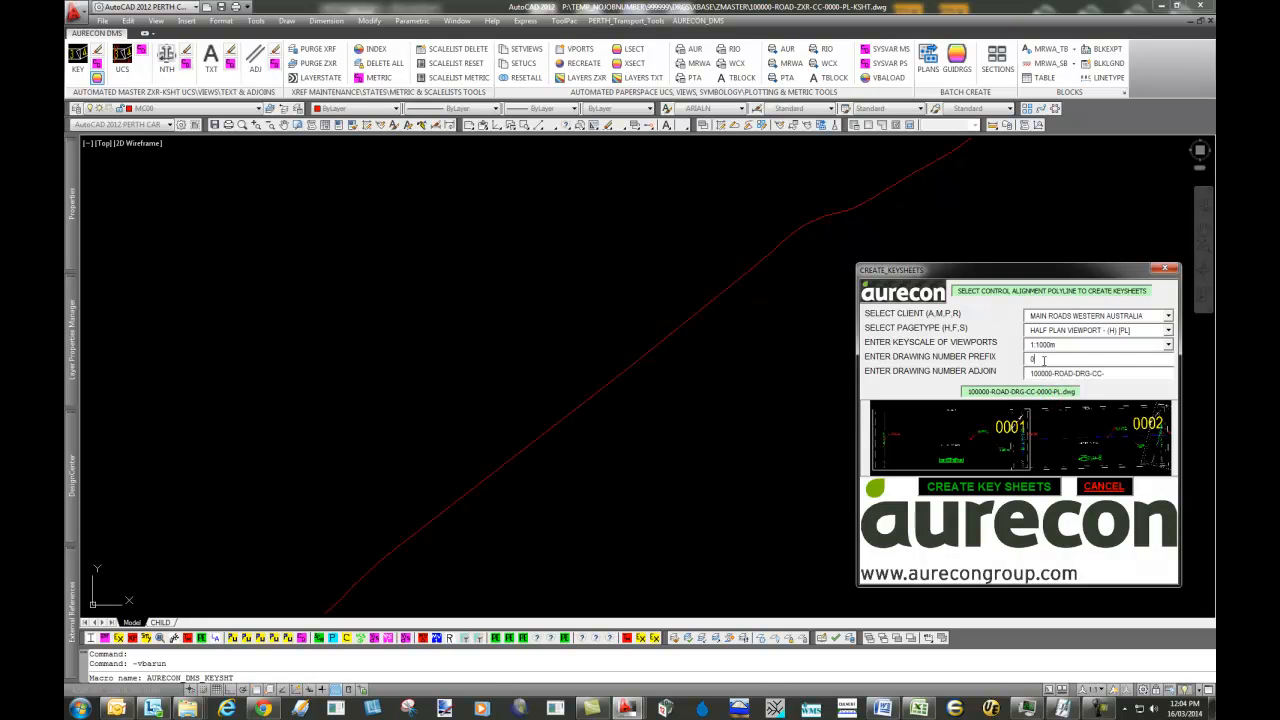
double_click(1053, 359)
click(1107, 374)
click(983, 494)
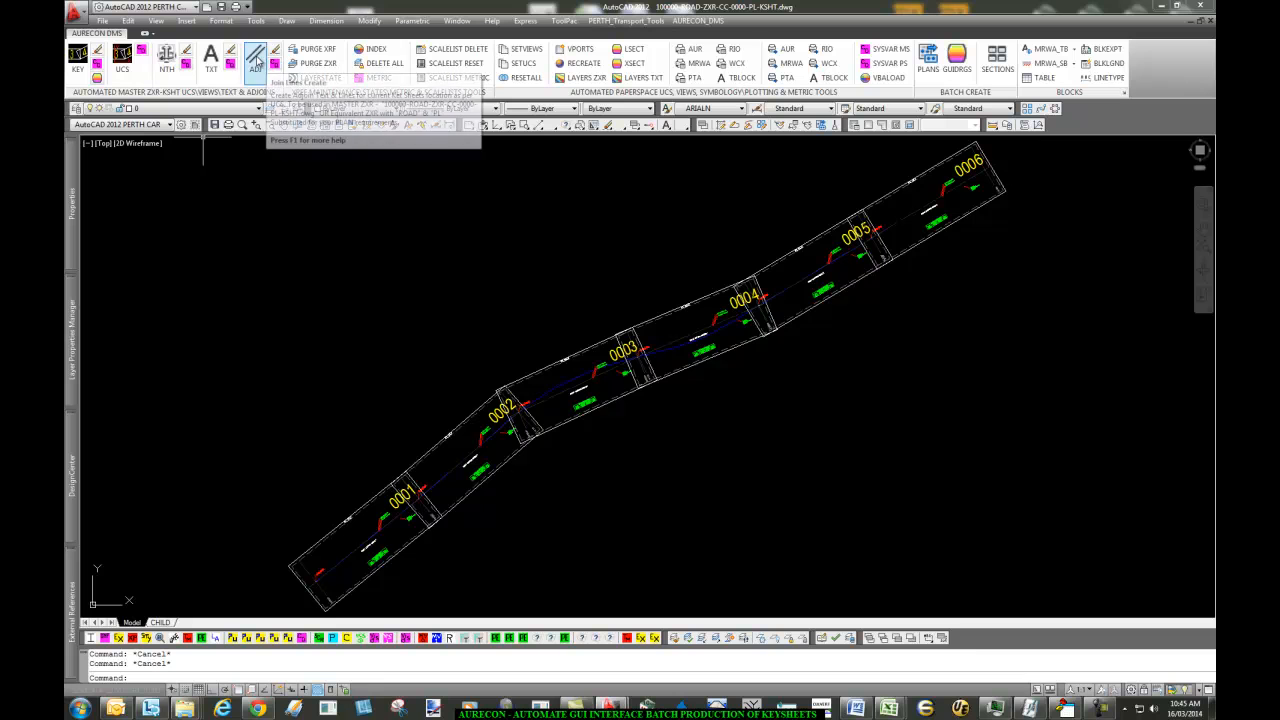
Reopen the Create Keysheets form and choose Main Roads Western Australia, half plan viewport (H) [PL] and keyscale 1:1000m.
click(240, 243)
click(221, 268)
click(98, 81)
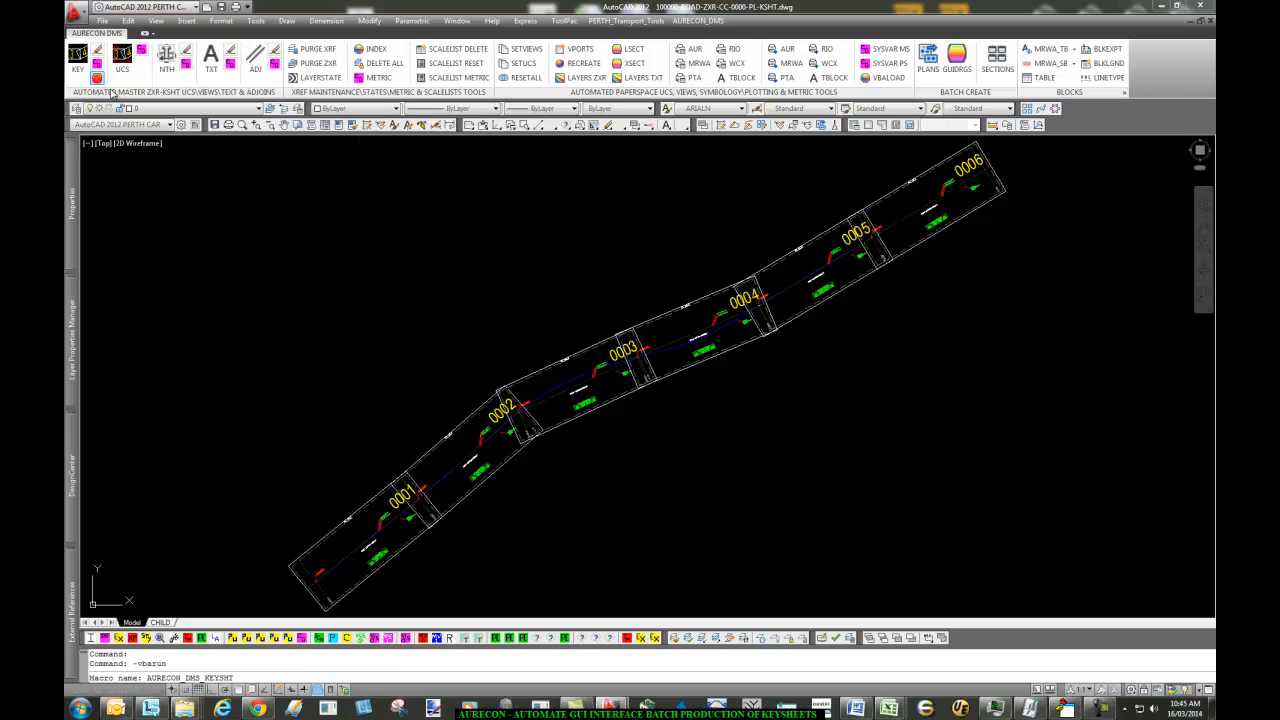
drag(547, 221, 935, 288)
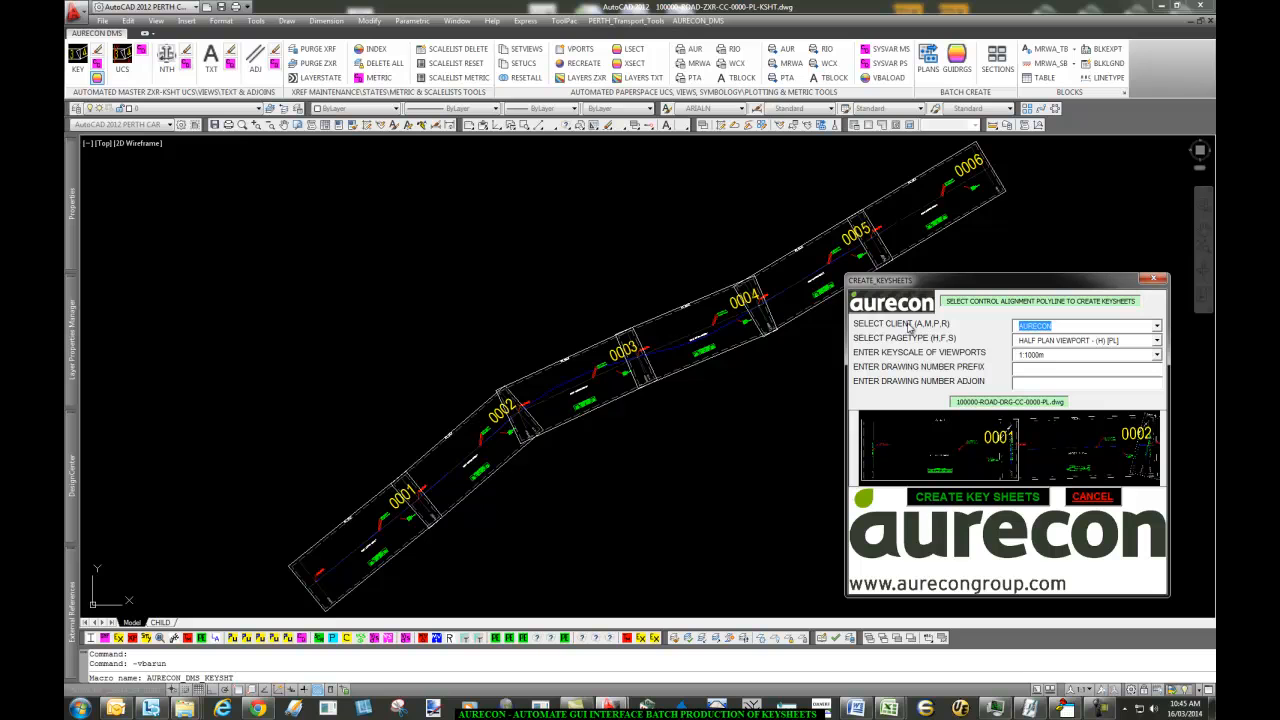
click(1157, 327)
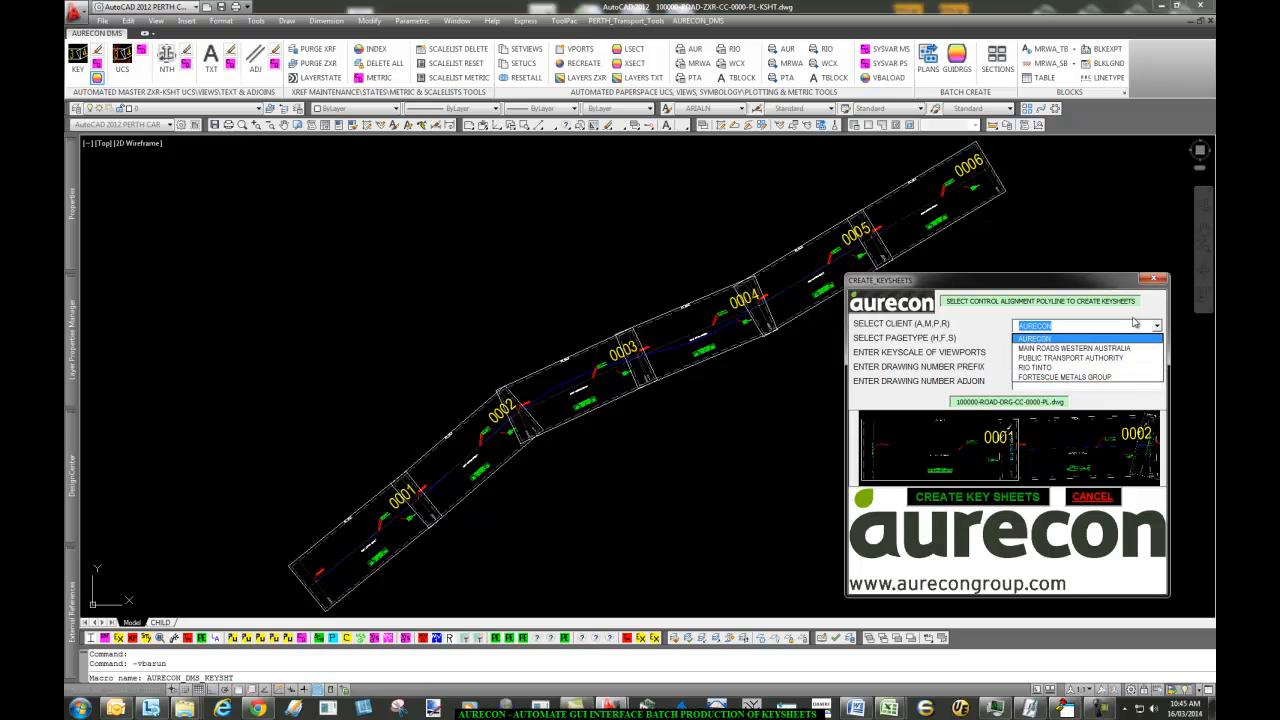
click(1113, 349)
click(1157, 341)
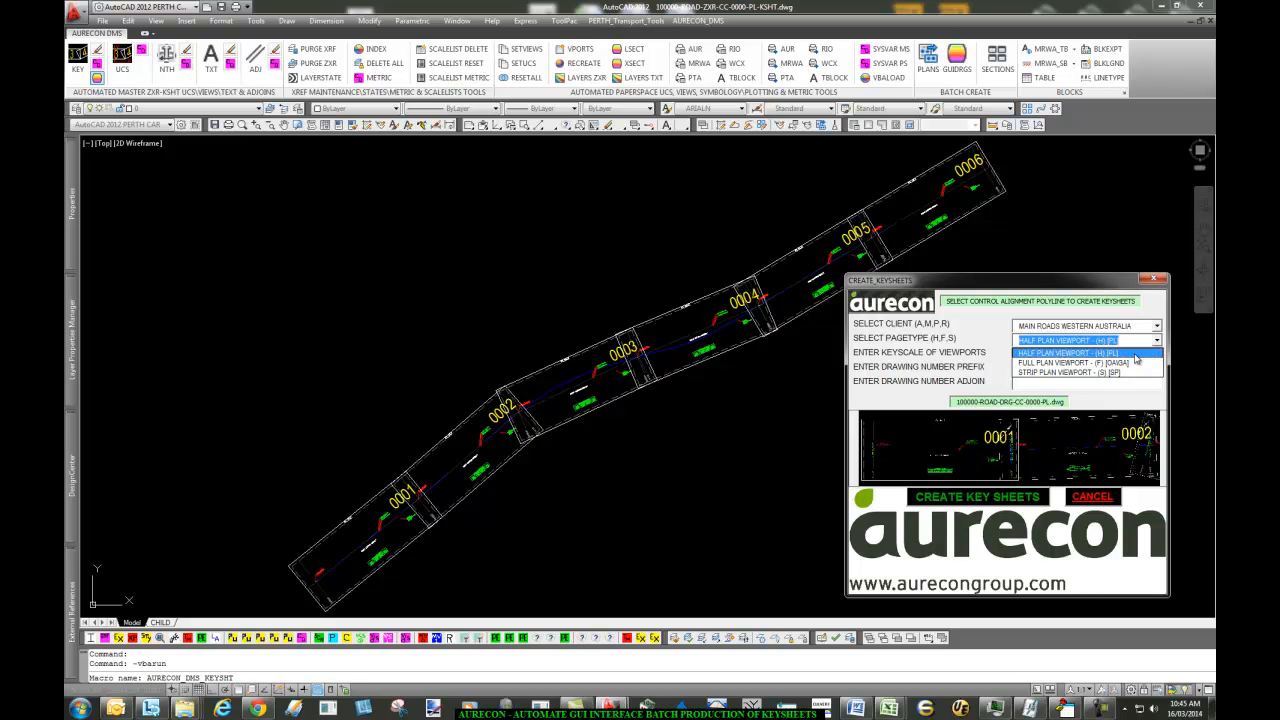
click(1135, 355)
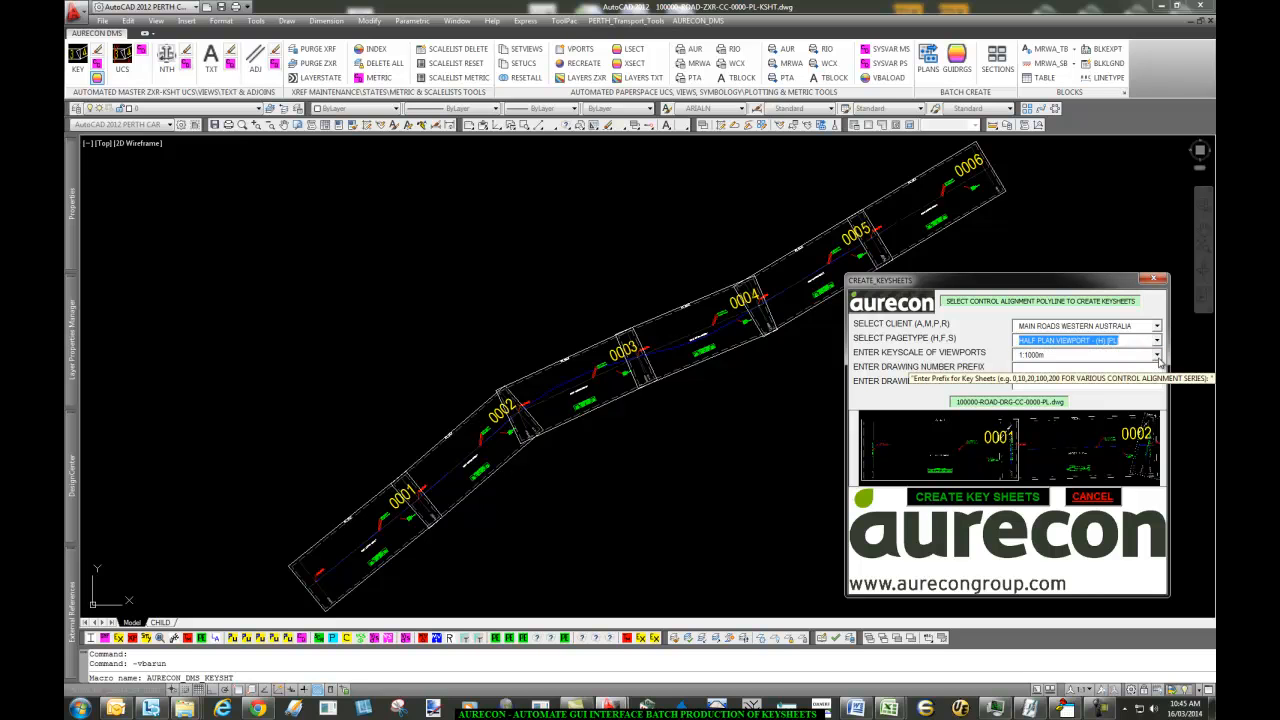
click(1157, 355)
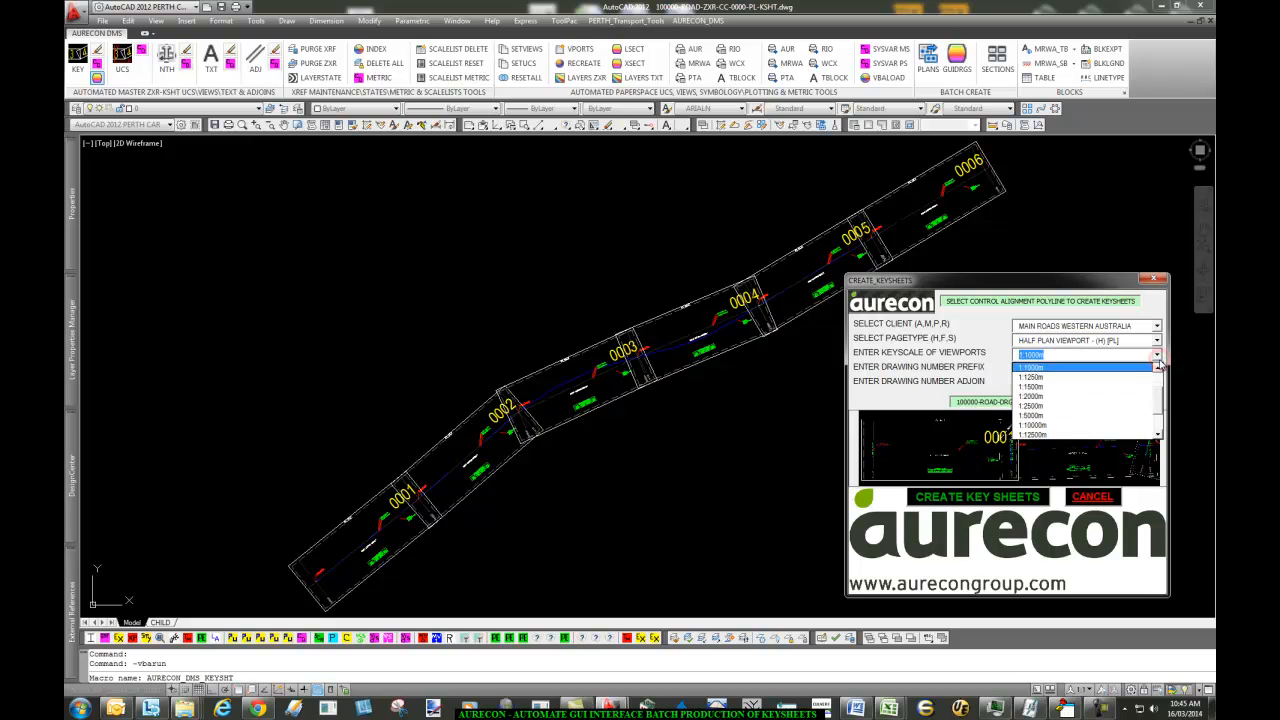
mouse_move(1159, 403)
mouse_down()
mouse_move(1159, 389)
mouse_move(1160, 418)
mouse_move(1159, 399)
mouse_up()
click(1036, 380)
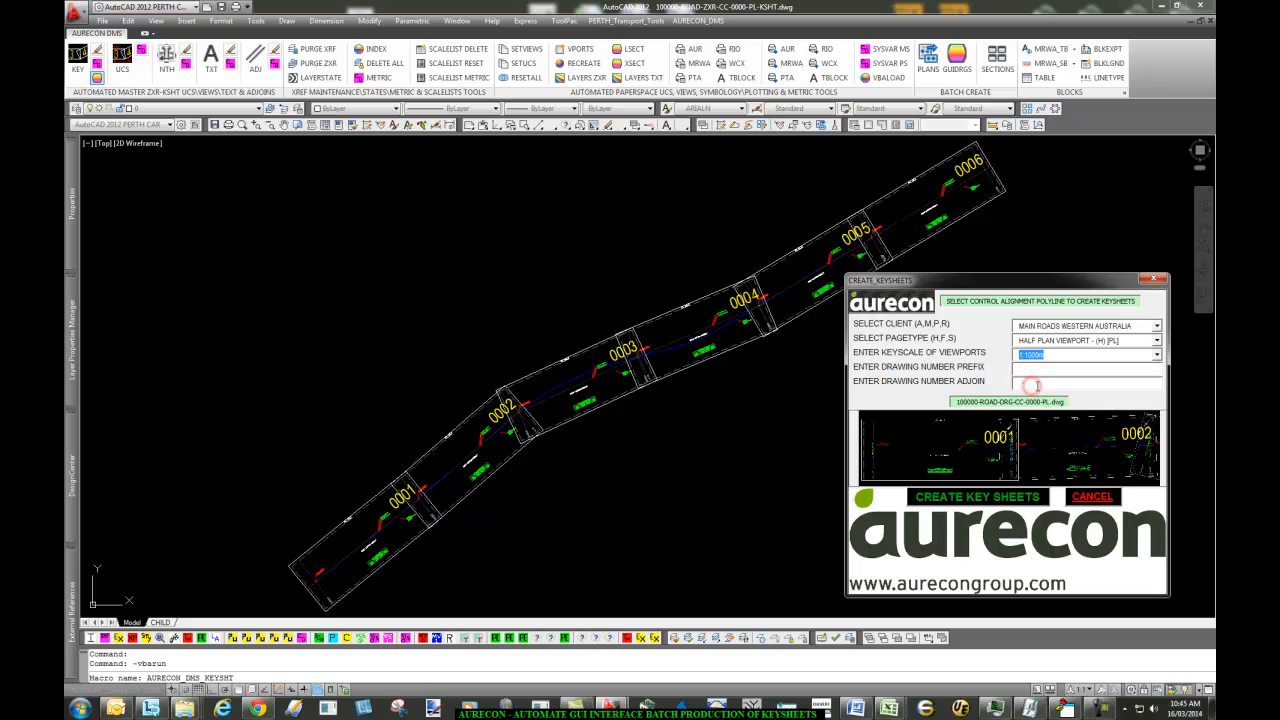
Enter drawing number prefix 0 and set the adjoin to 100000-ROAD-DRG-CC- using the sample drawing name.
click(1031, 369)
drag(956, 401, 1027, 401)
key(ctrl+c)
click(1042, 378)
key(ctrl+v)
text(-)
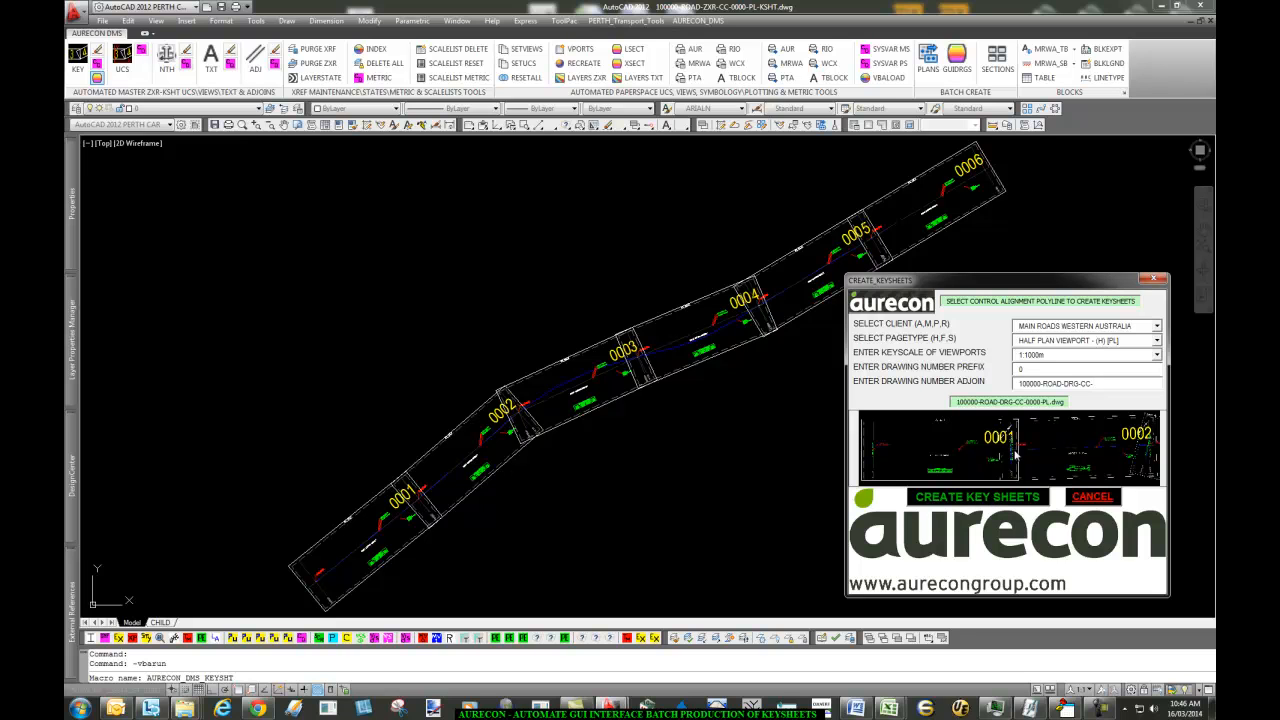
Create the key sheets and pick the control alignment polyline as the line to measure them along.
click(1000, 500)
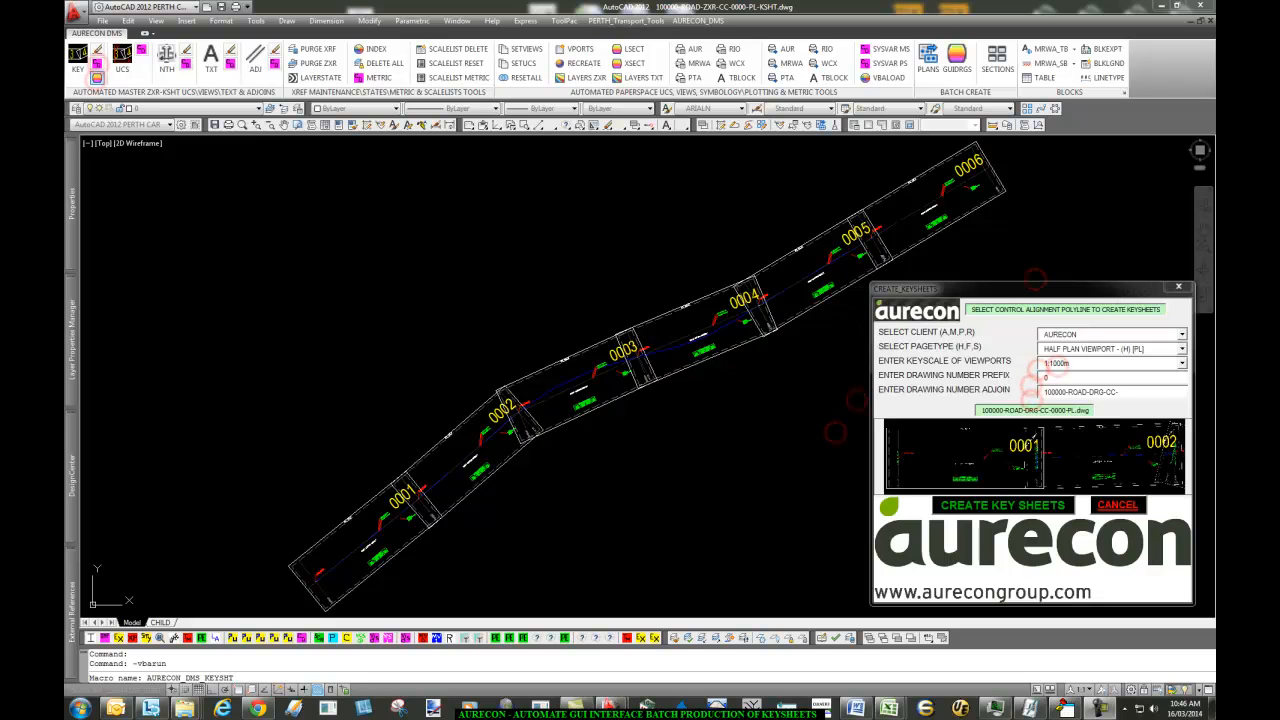
click(986, 533)
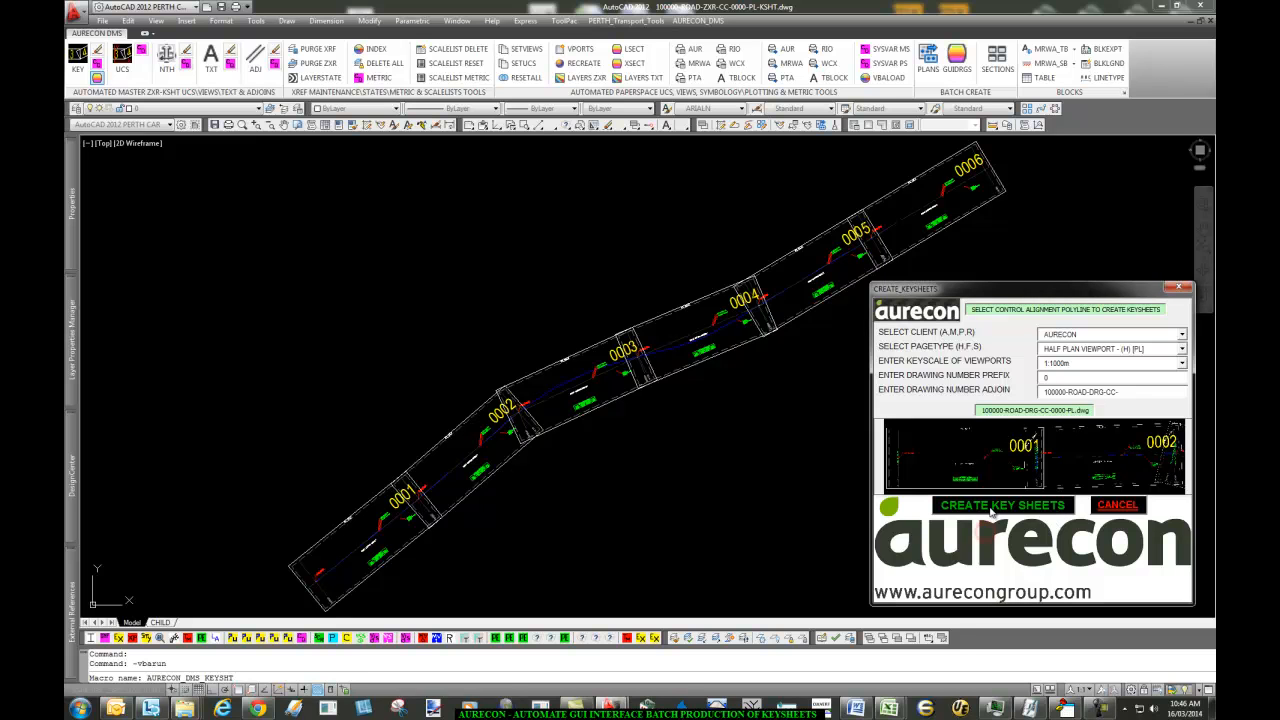
click(990, 506)
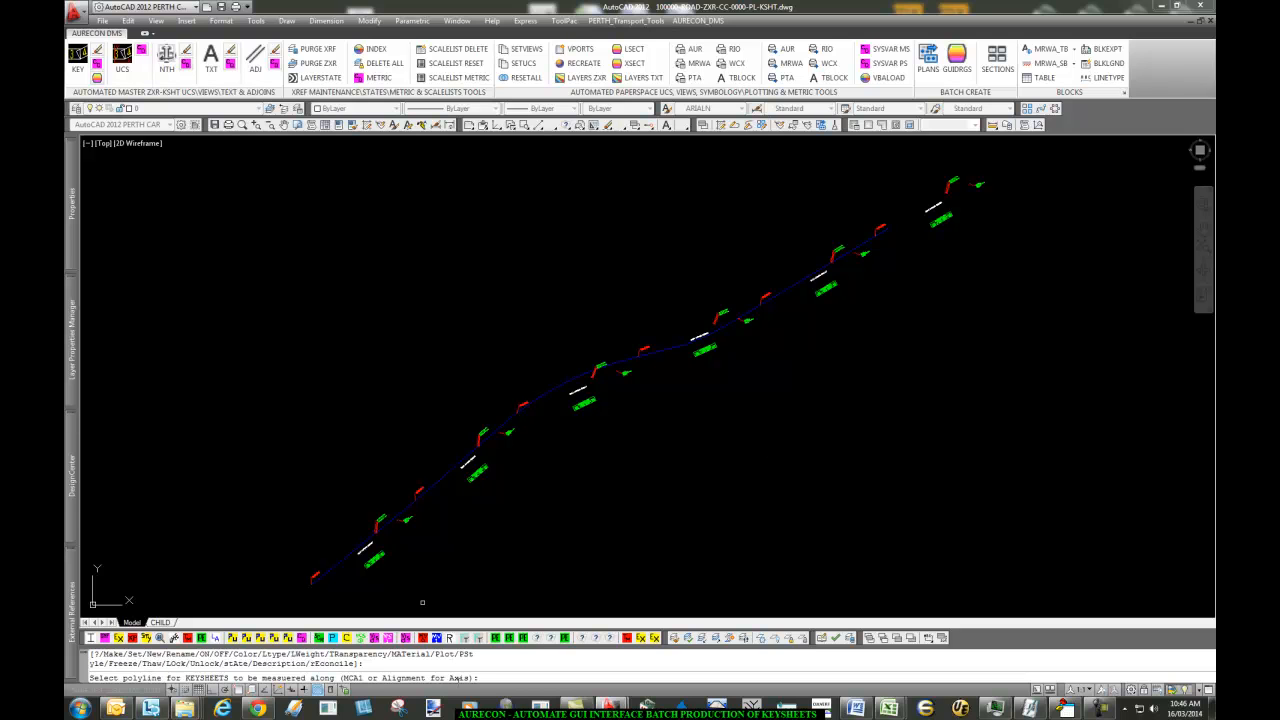
click(507, 427)
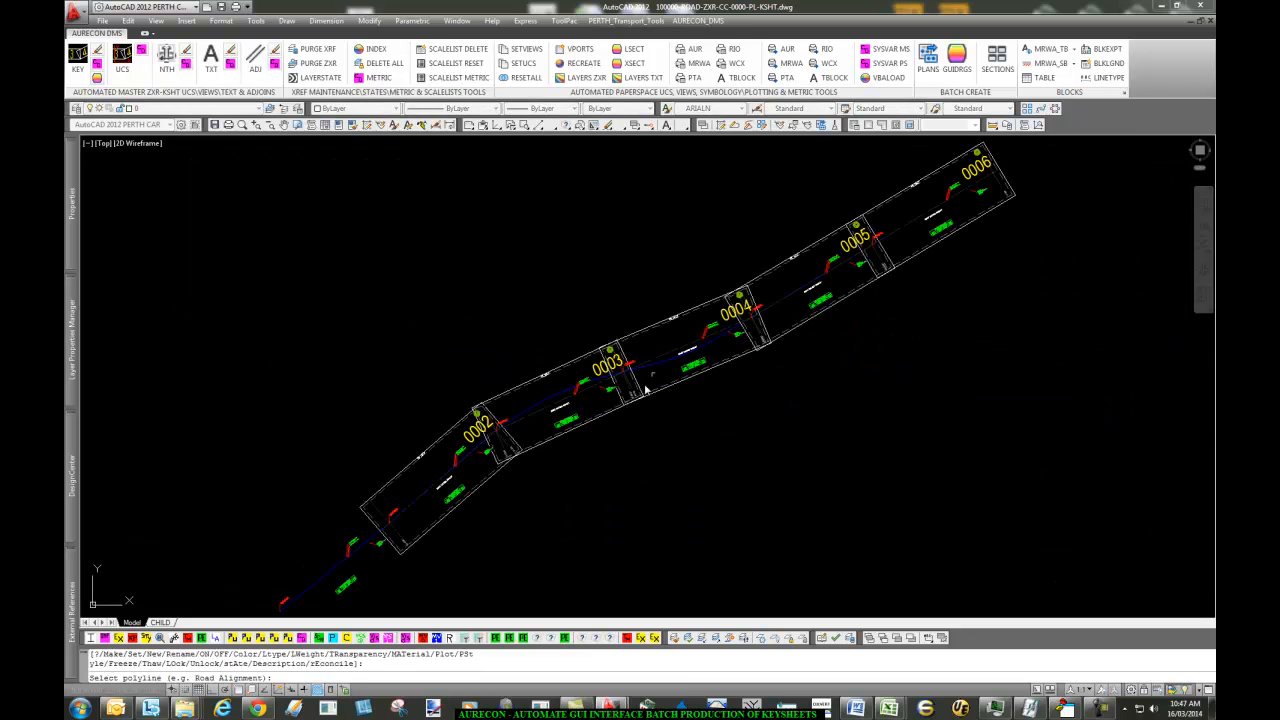
click(535, 411)
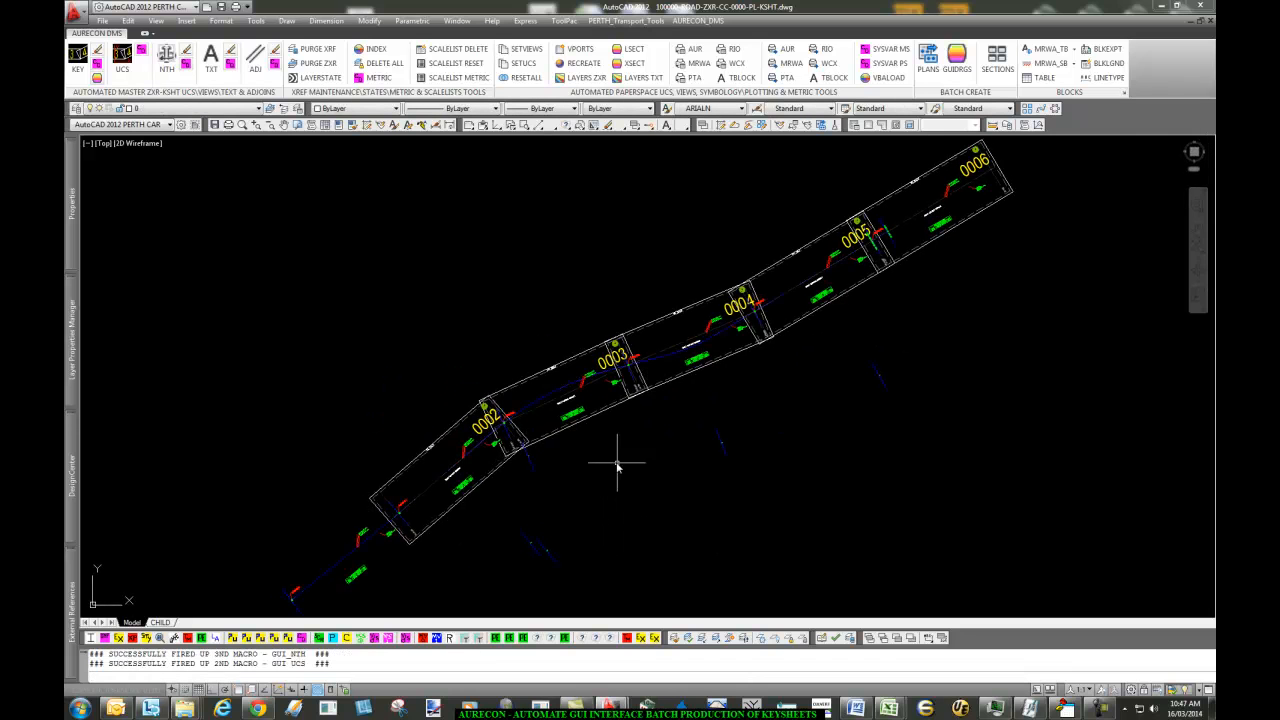
Examine the created key sheets up to sheet 0006 and their numbered keysheet layers in the layer list.
scroll(638, 357, up, 6)
scroll(645, 356, down, 3)
mouse_move(400, 515)
middle_down()
mouse_move(733, 337)
mouse_move(396, 530)
middle_up()
middle_drag(918, 318, 611, 477)
mouse_move(931, 292)
middle_down()
mouse_move(571, 523)
mouse_move(723, 429)
middle_up()
click(218, 110)
scroll(262, 280, down, 5)
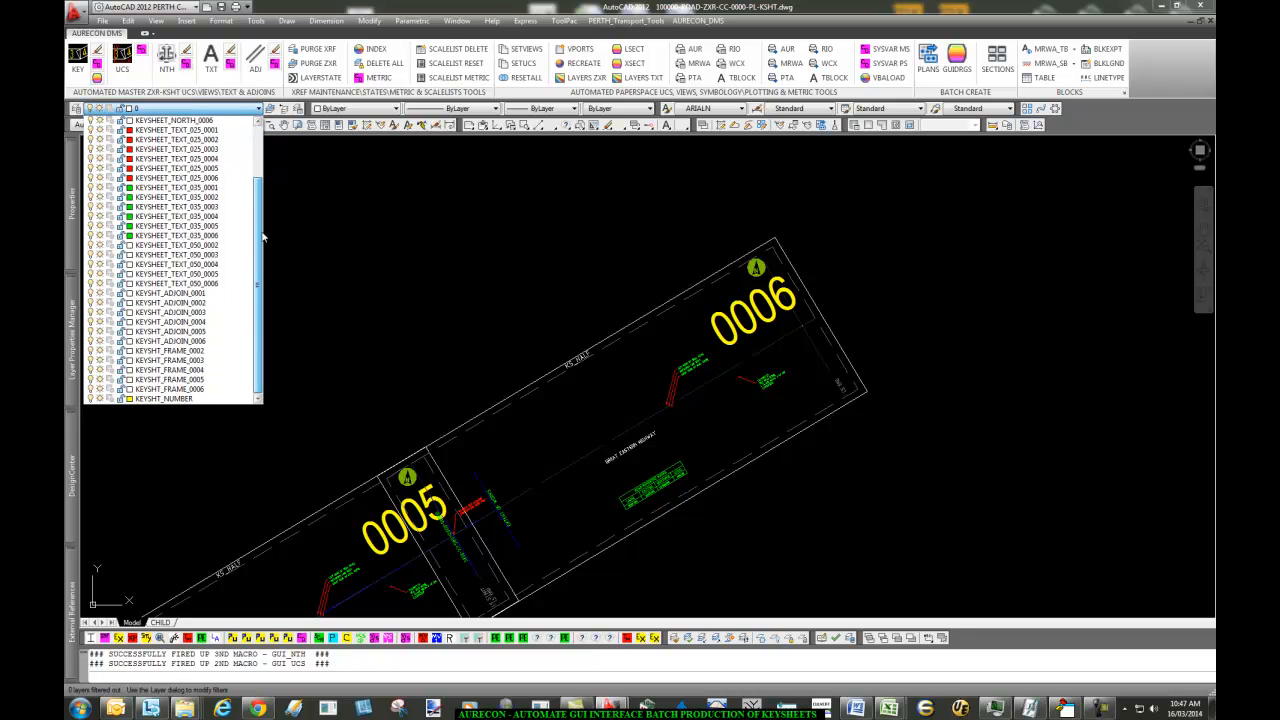
key(Escape)
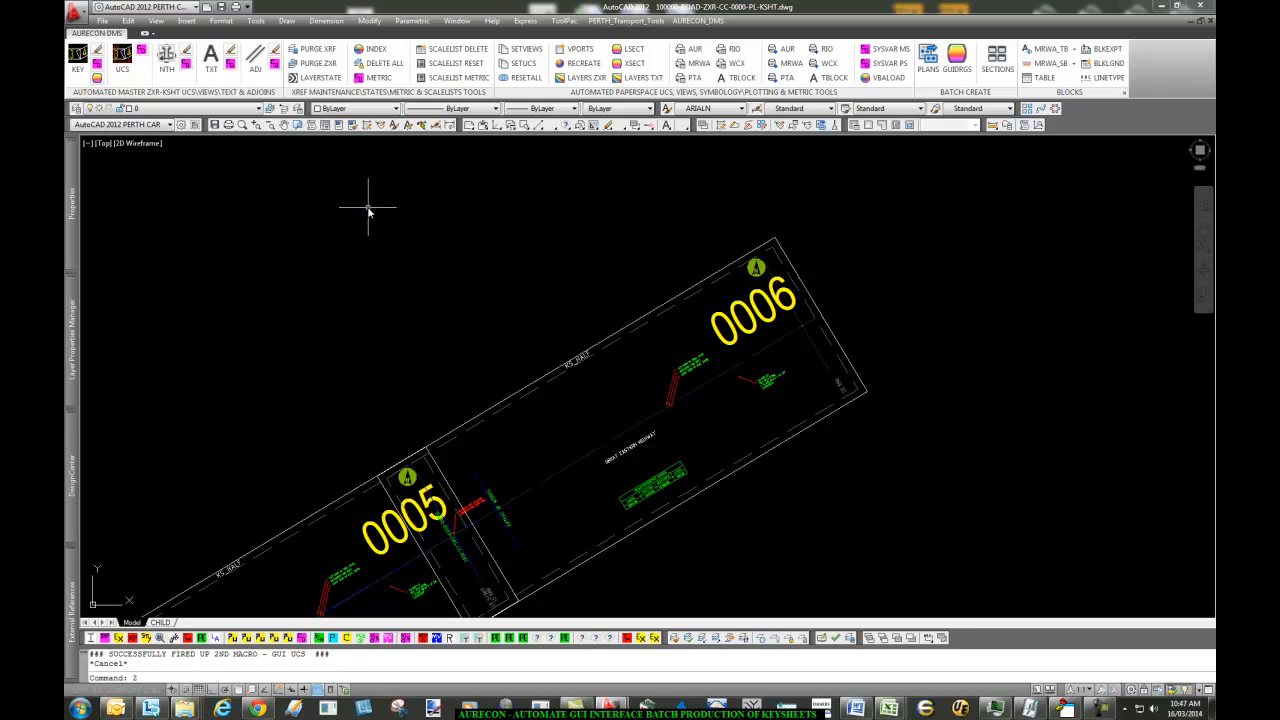
text(z)
key(Return)
text(E)
key(Return)
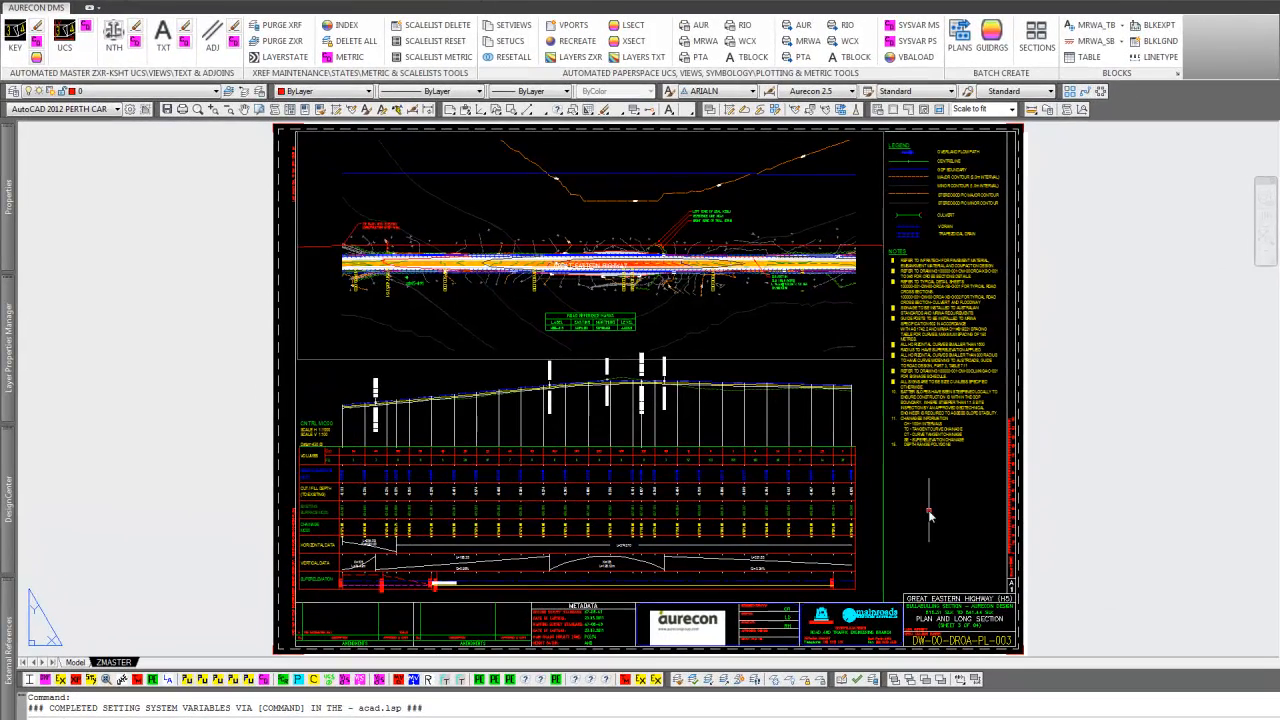
click(900, 487)
click(991, 35)
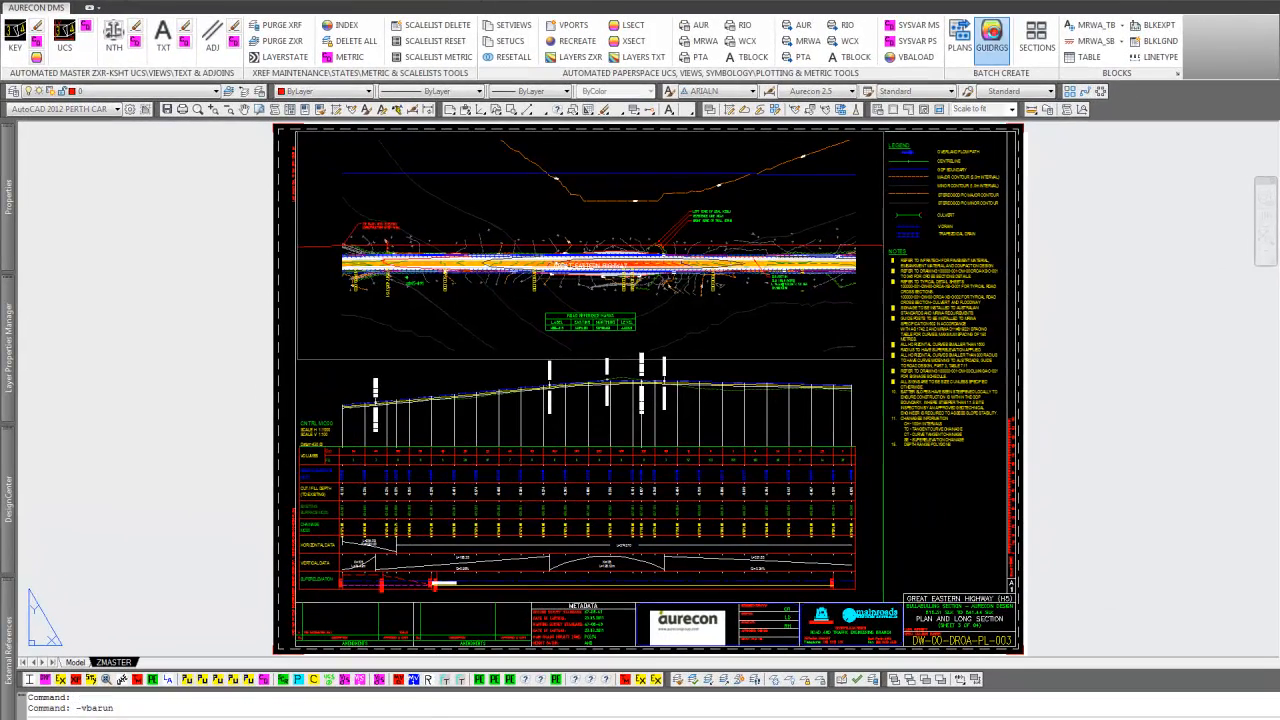
drag(434, 245, 124, 293)
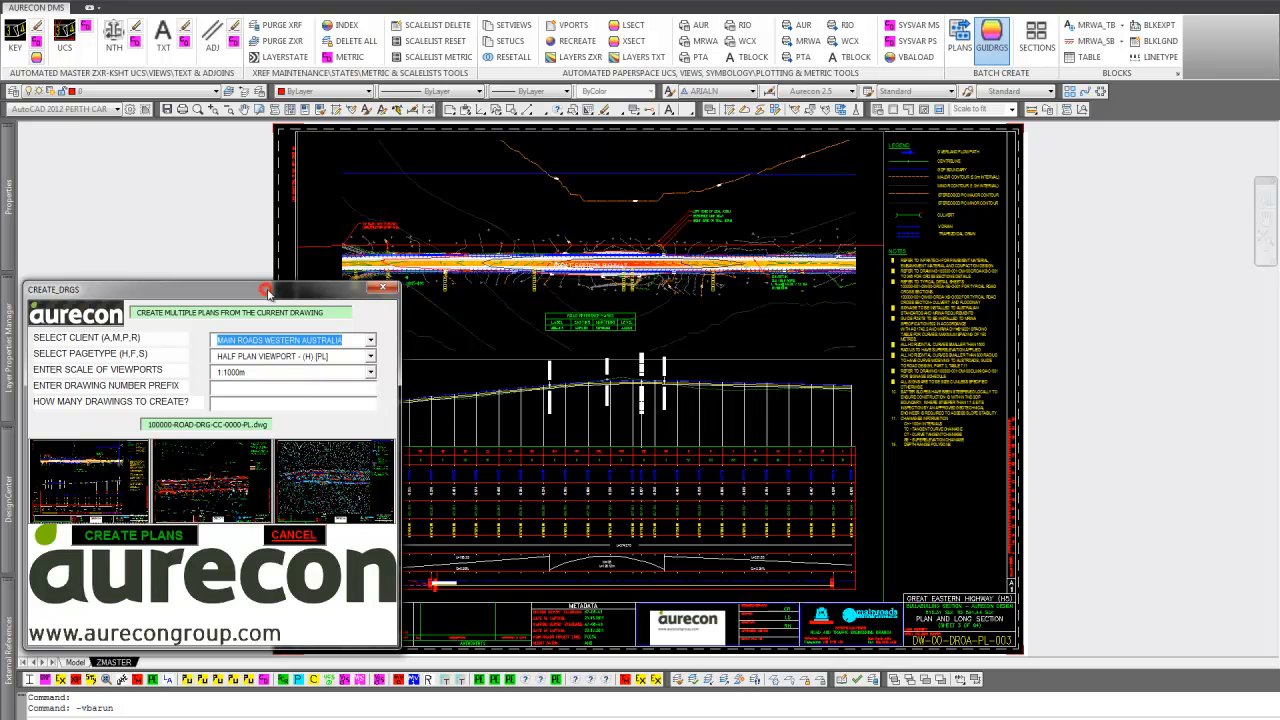
click(370, 340)
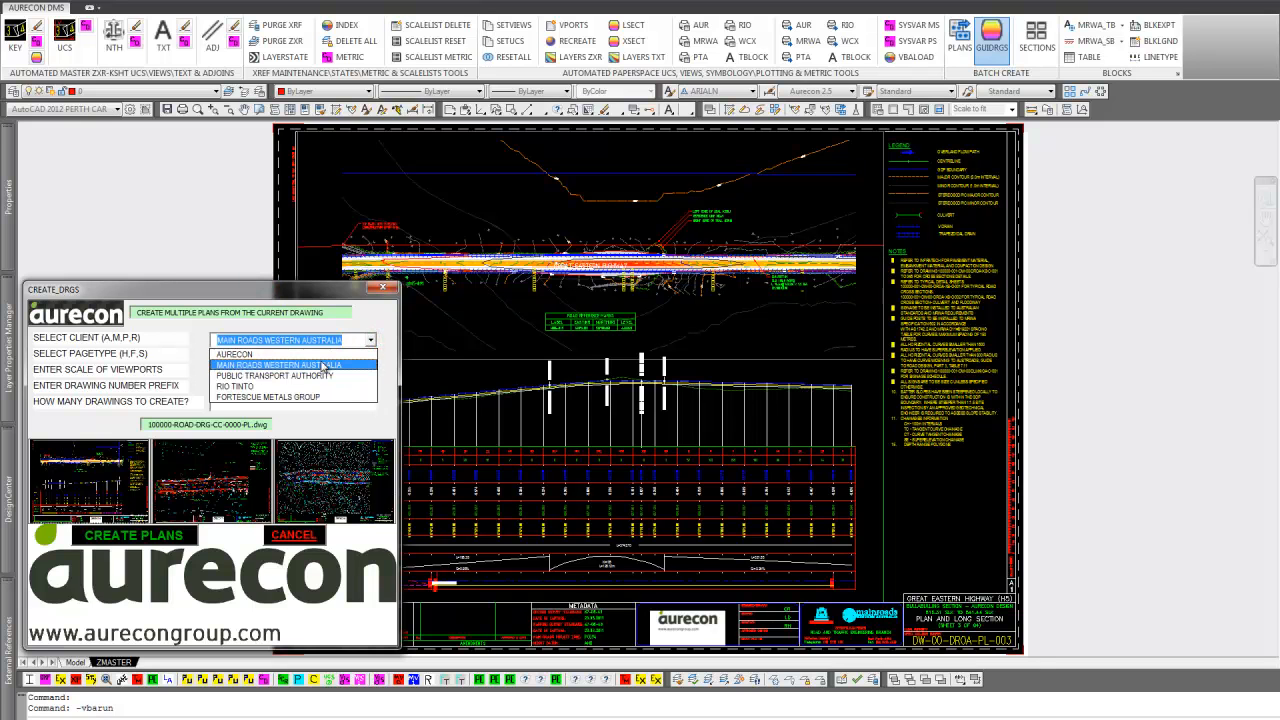
click(320, 294)
click(369, 358)
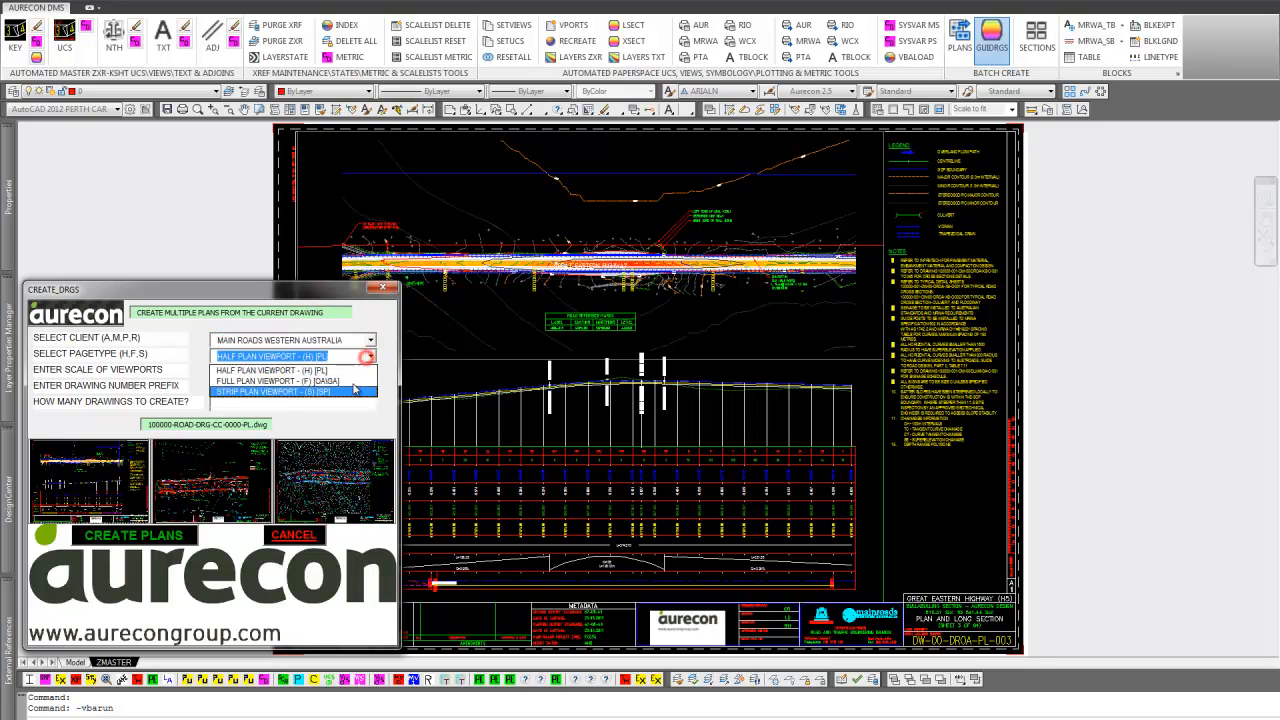
click(380, 364)
click(370, 374)
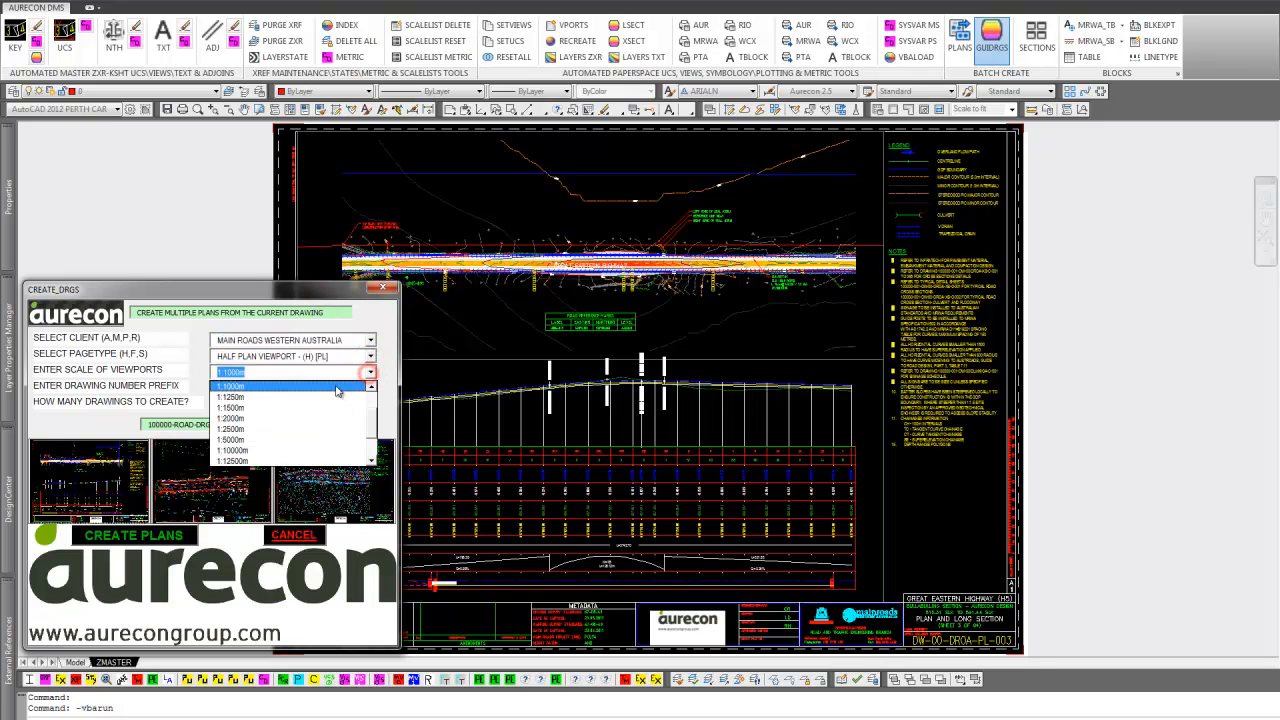
drag(372, 429, 381, 312)
click(383, 289)
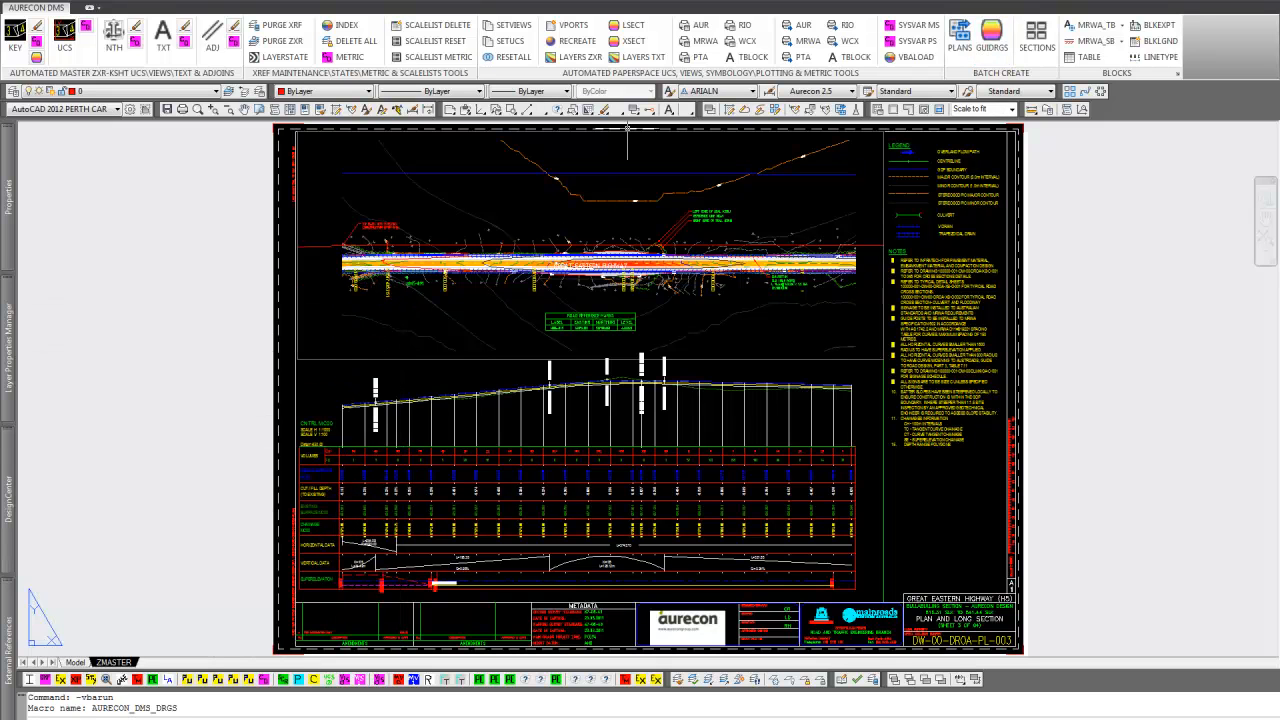
click(1130, 172)
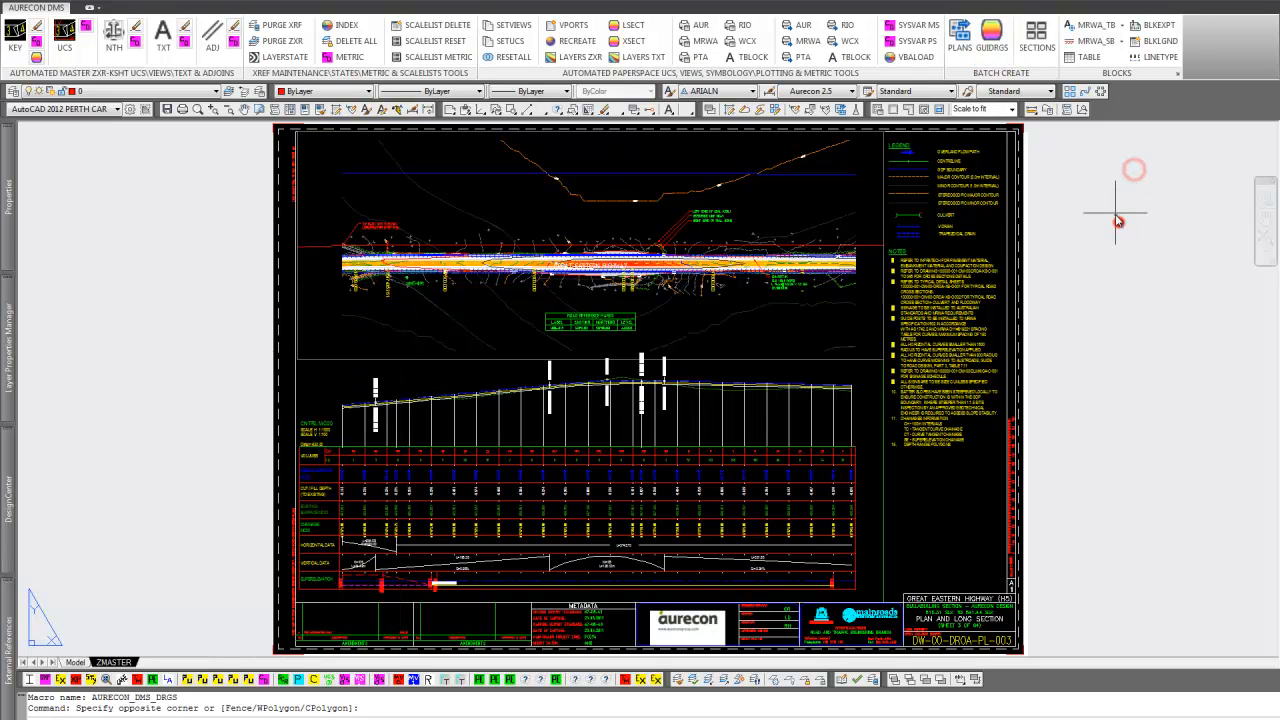
scroll(1114, 214, up, 3)
middle_click(1098, 228)
middle_click(1098, 228)
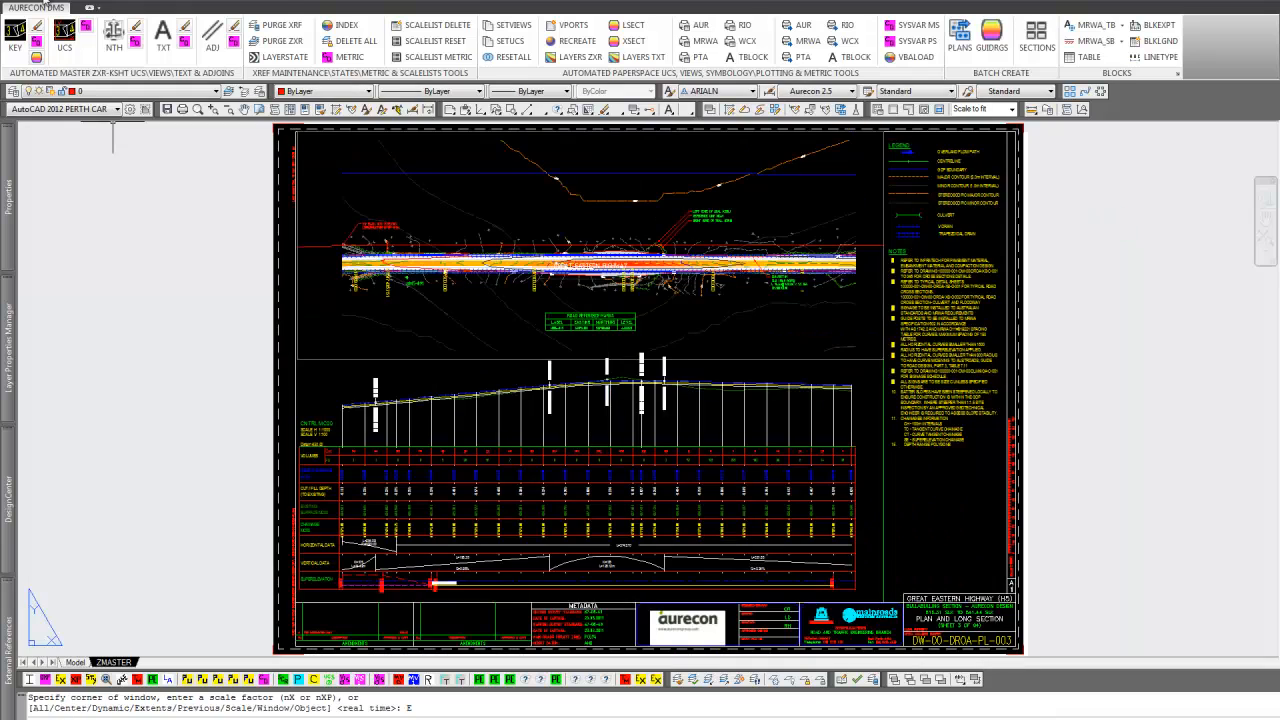
Save the drawing as 100000-ROAD-DRG-CC-0001-PL.dwg in the CIV folder, replacing the existing file.
click(45, 2)
click(66, 166)
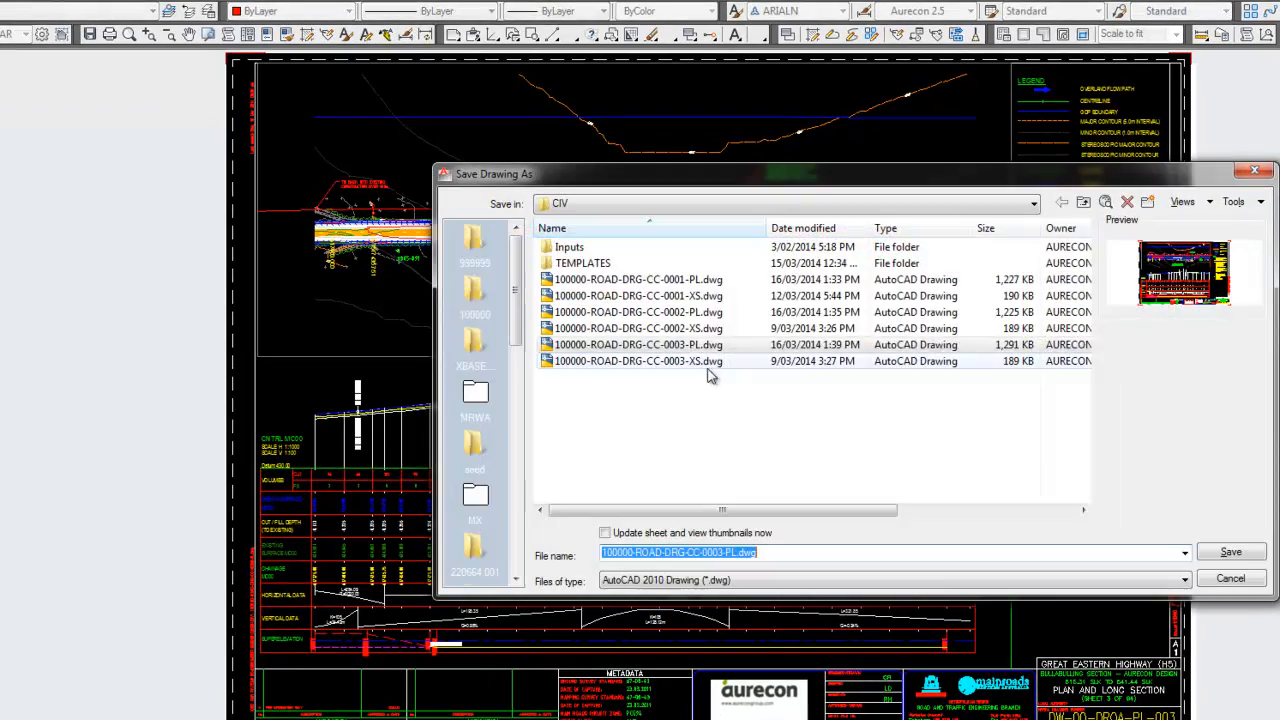
double_click(638, 280)
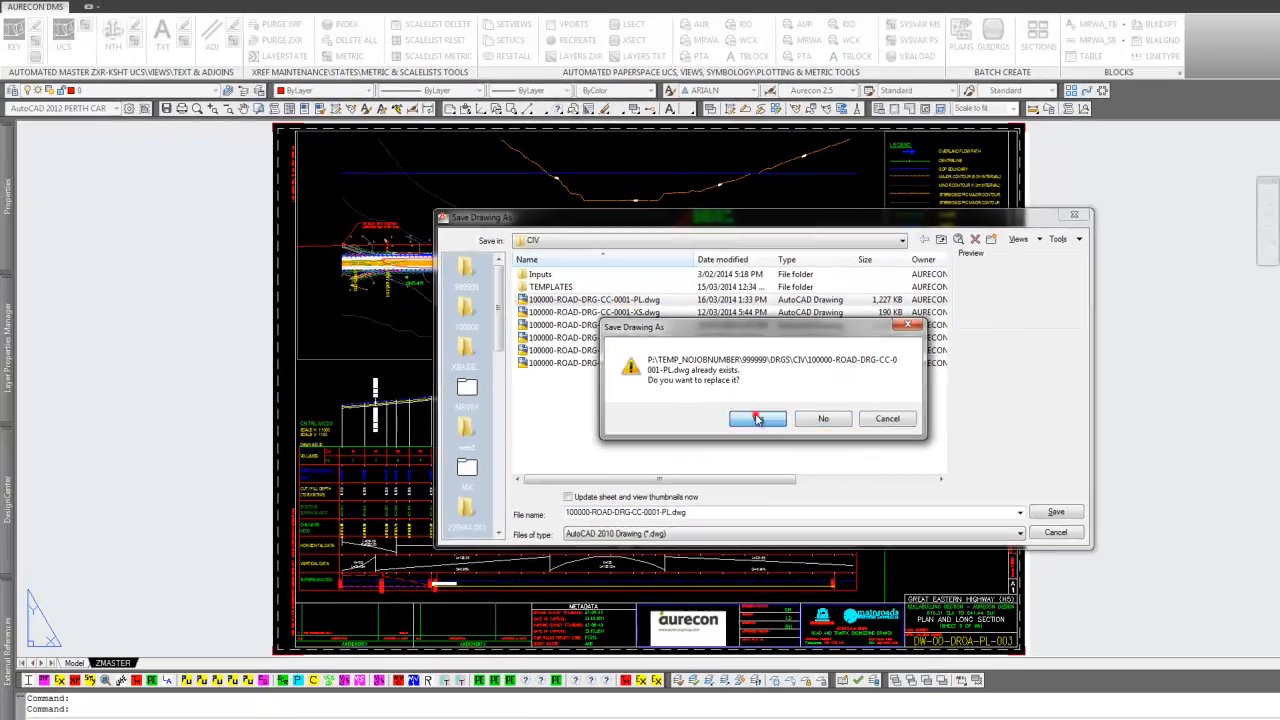
click(759, 419)
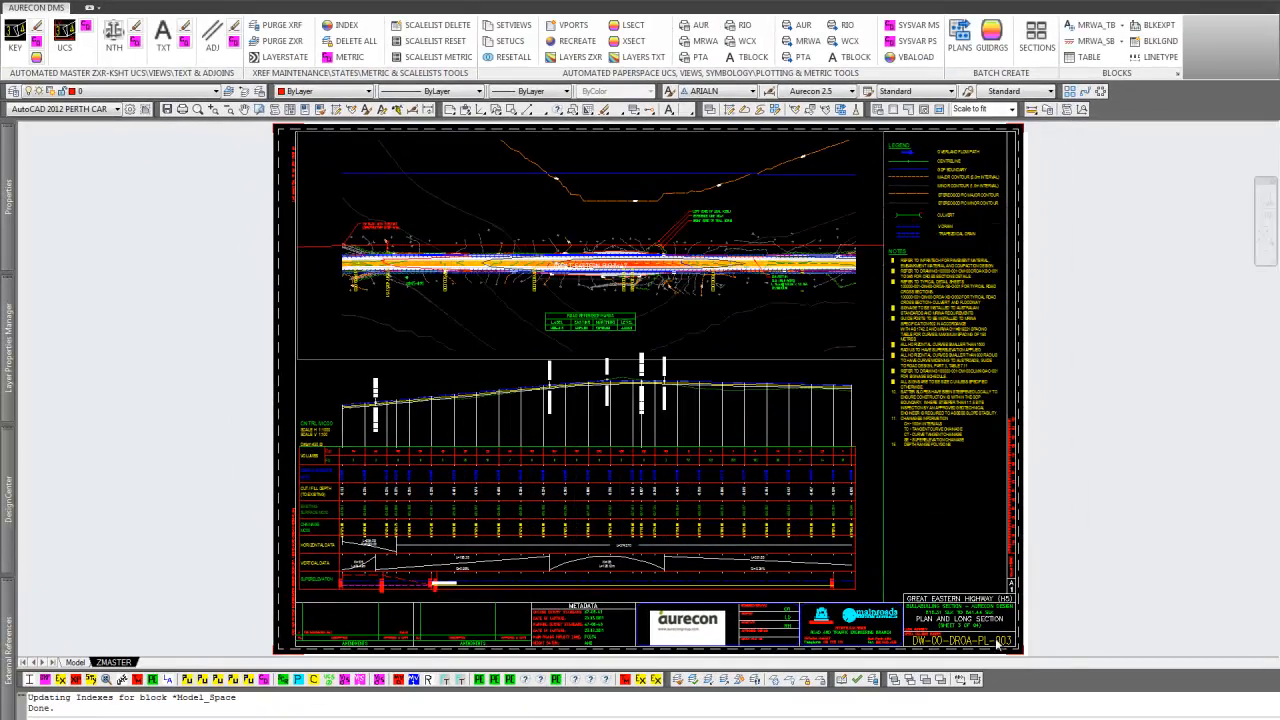
Check the drawing number in the title block and the LSEC long section among the external references.
scroll(997, 645, up, 9)
text(z)
key(Return)
text(E)
key(Return)
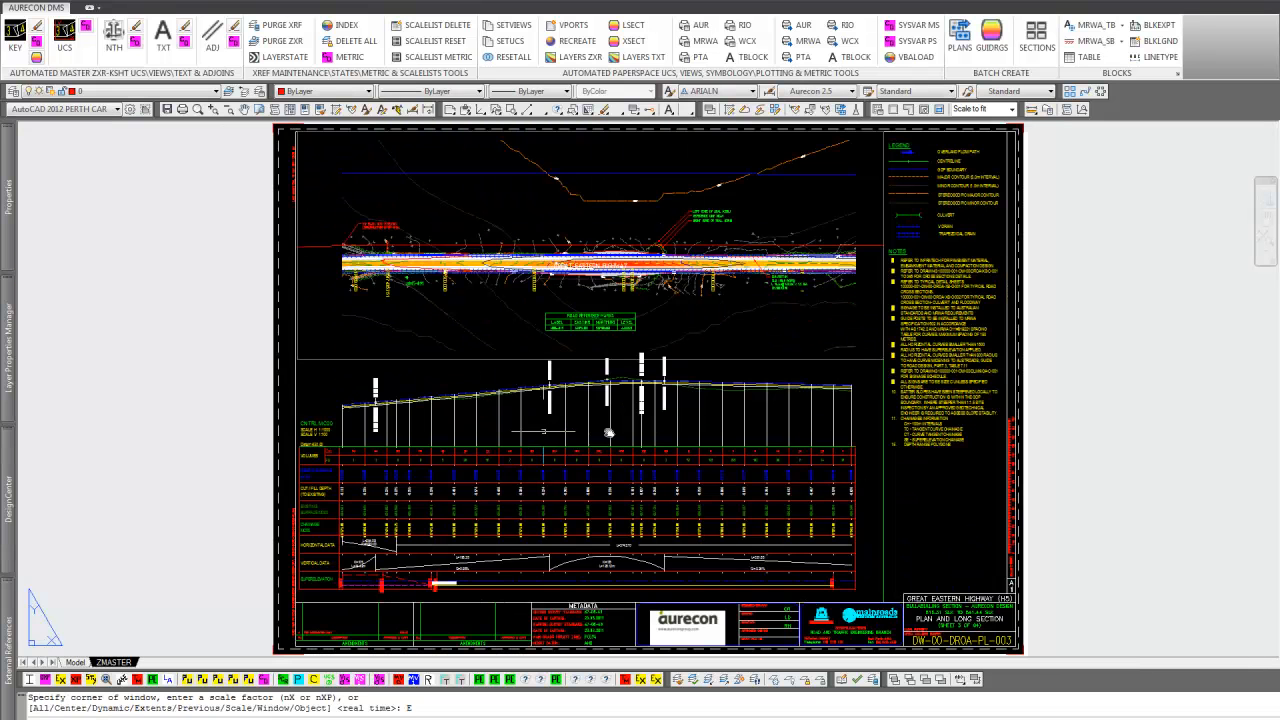
mouse_move(5, 650)
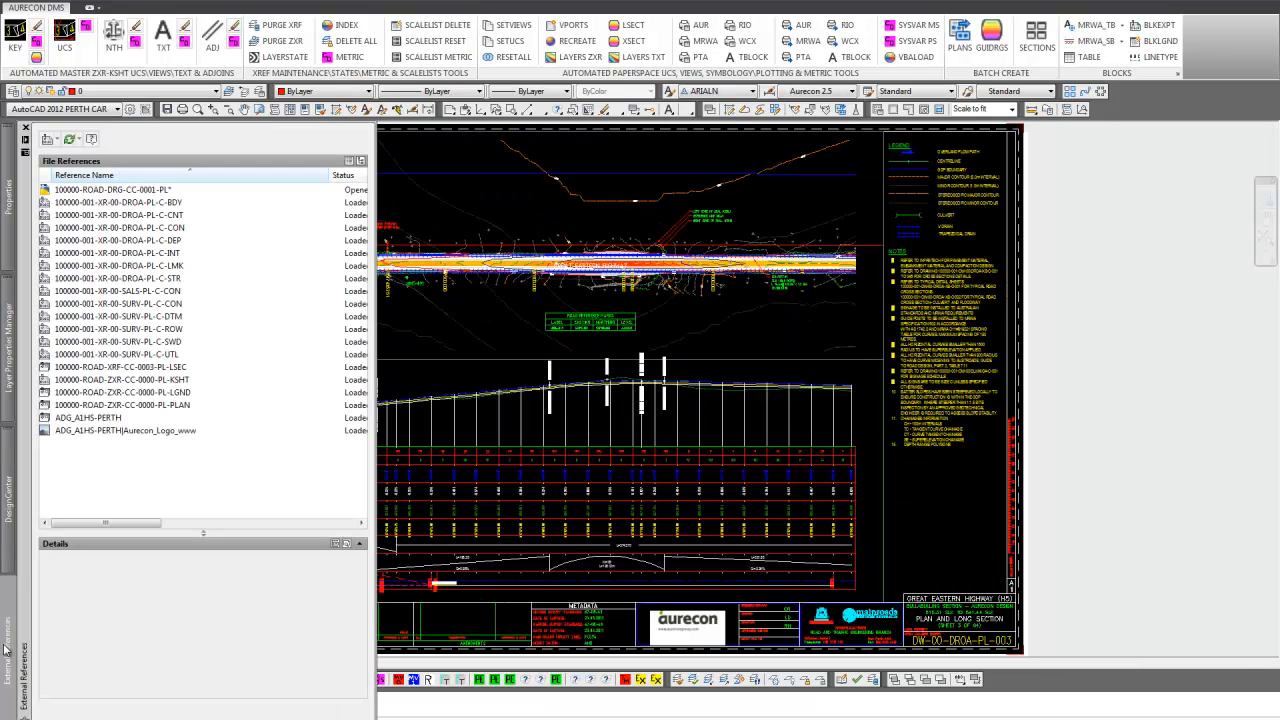
click(145, 369)
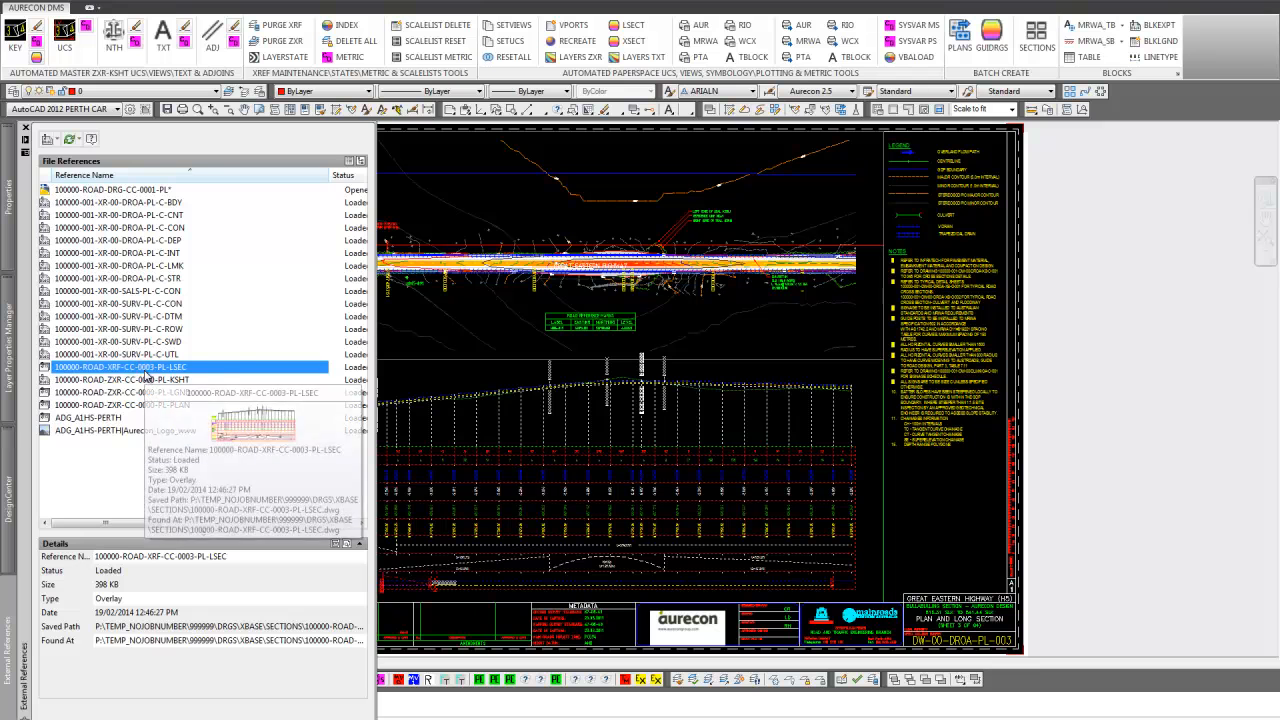
click(470, 382)
key(Escape)
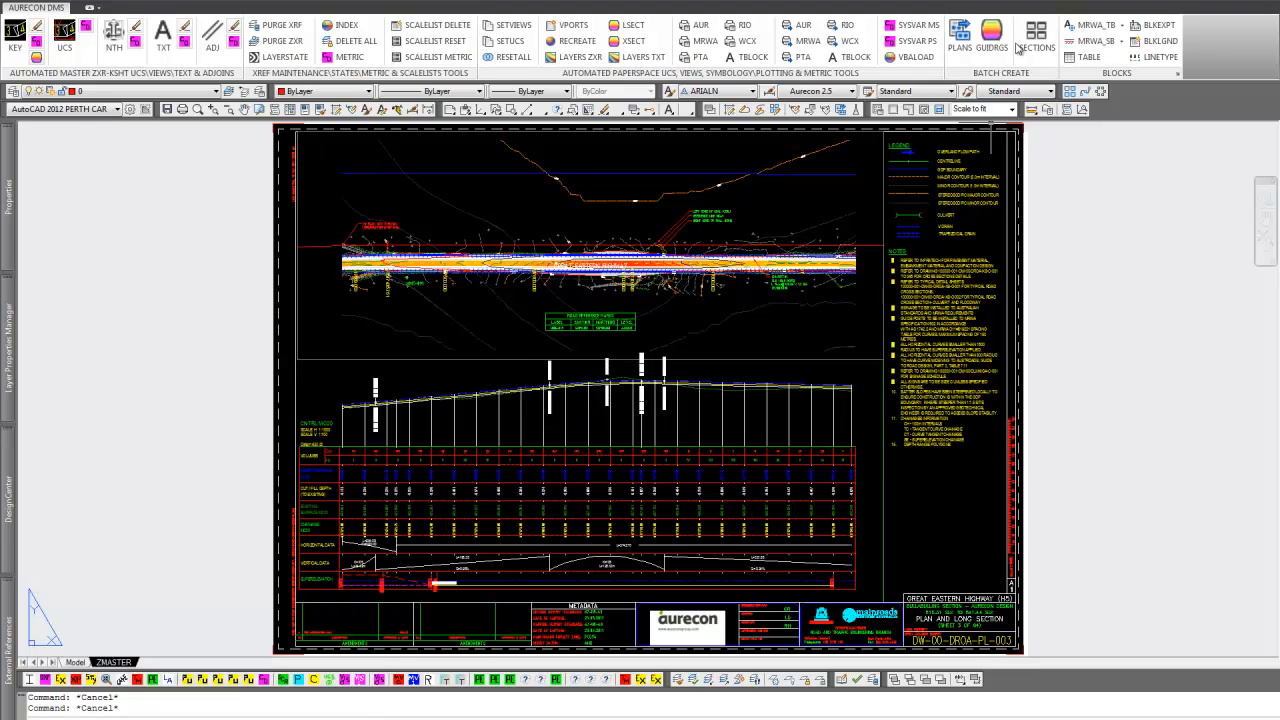
Open the Create Drawings form and choose client Main Roads Western Australia and page type half plan viewport (H) [PL].
click(991, 35)
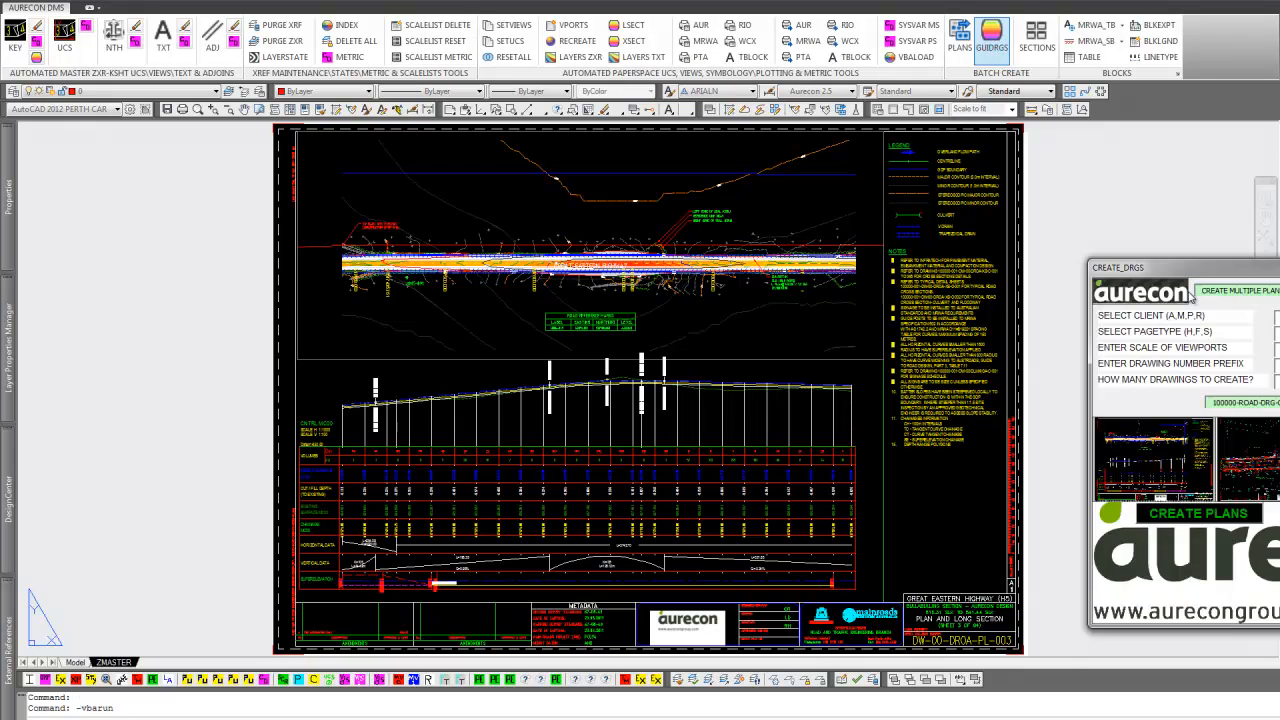
mouse_move(410, 363)
mouse_down()
mouse_move(258, 289)
mouse_move(168, 287)
mouse_up()
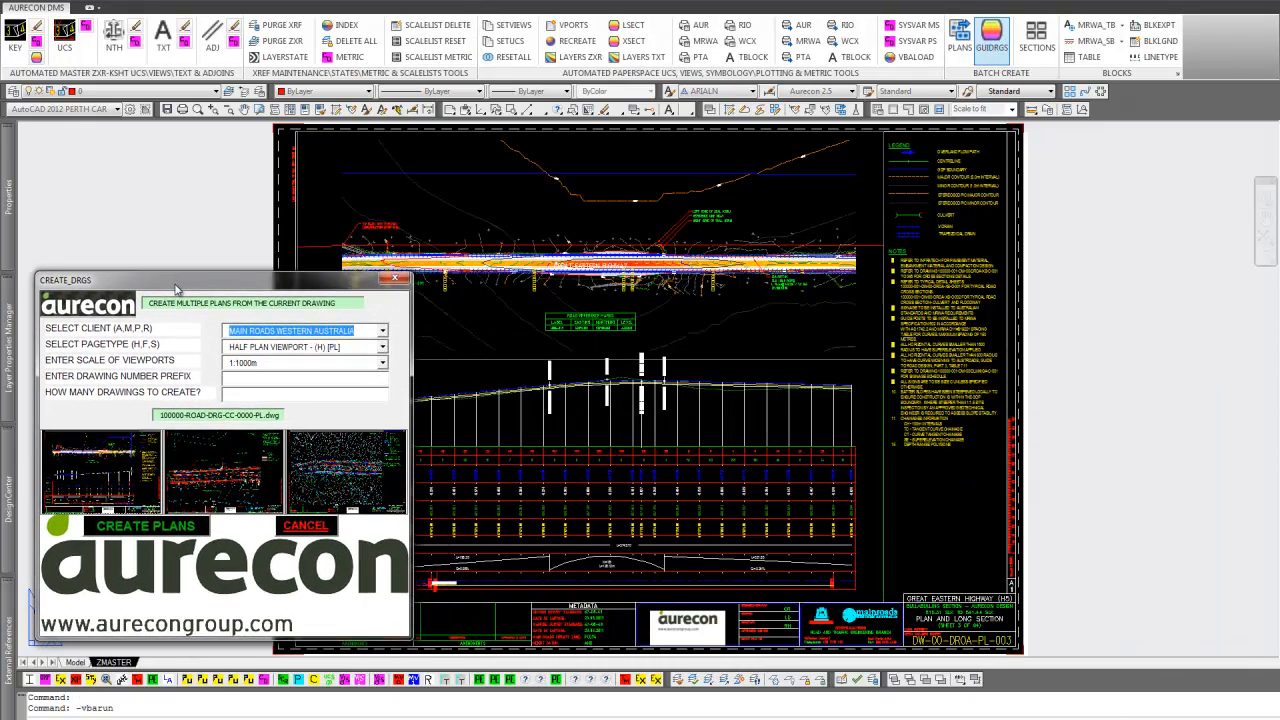
click(381, 329)
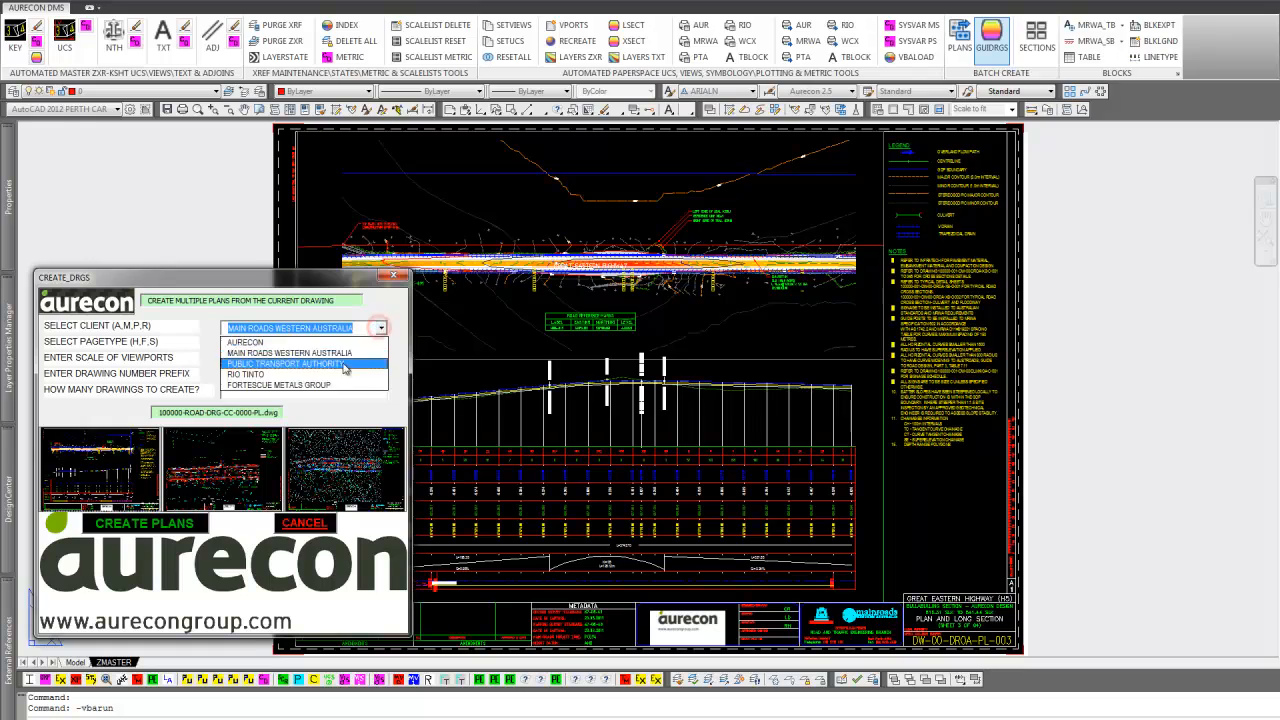
click(333, 353)
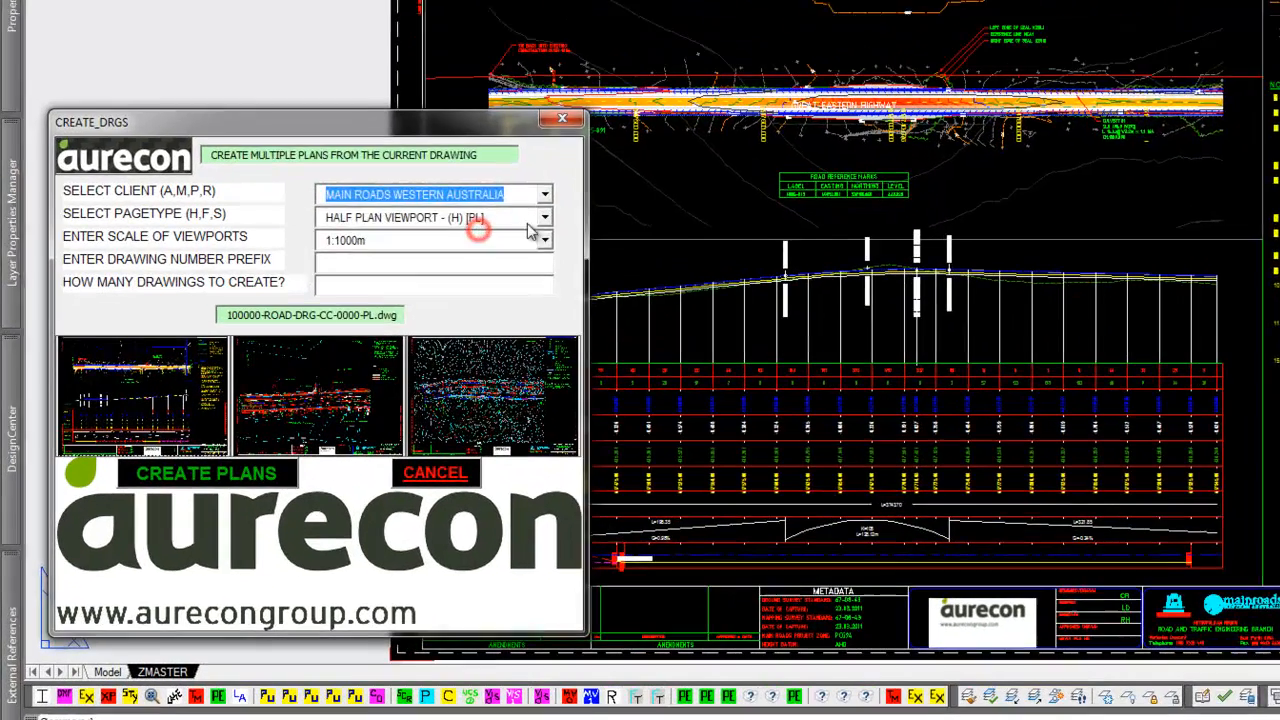
click(529, 220)
Set the scale of the viewports to 1:1000m for the plans.
click(539, 241)
click(539, 241)
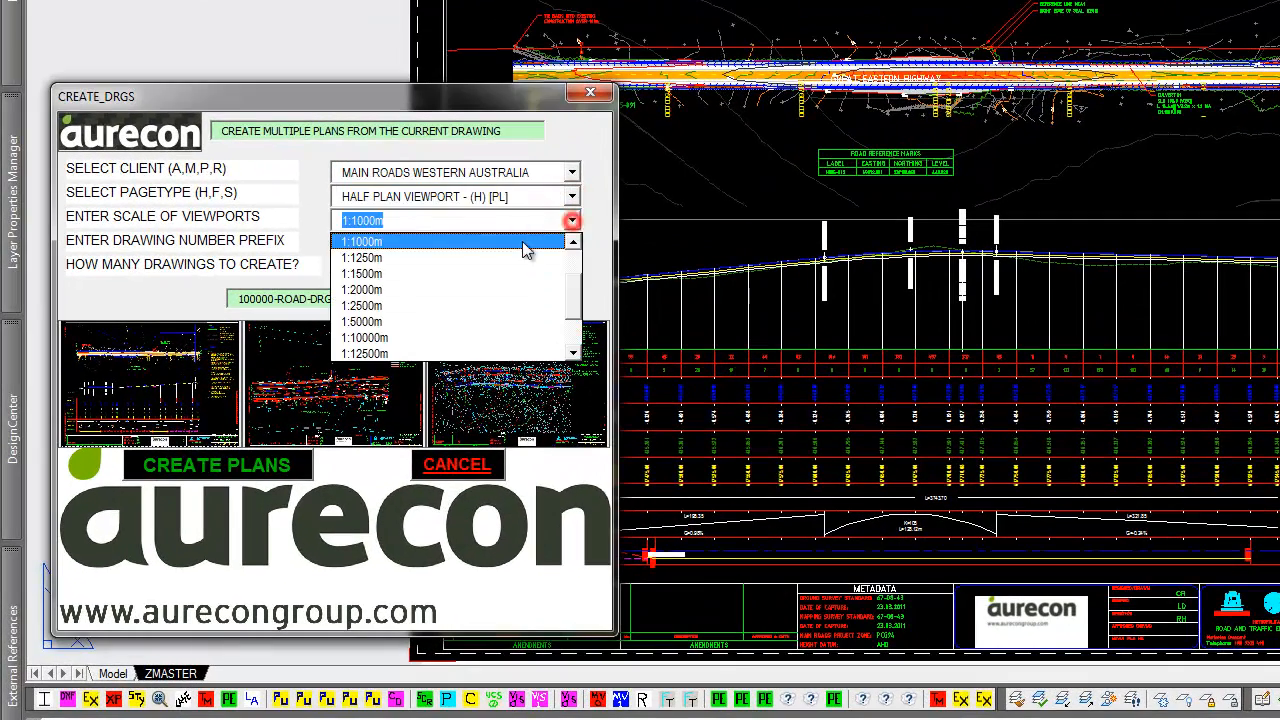
click(423, 257)
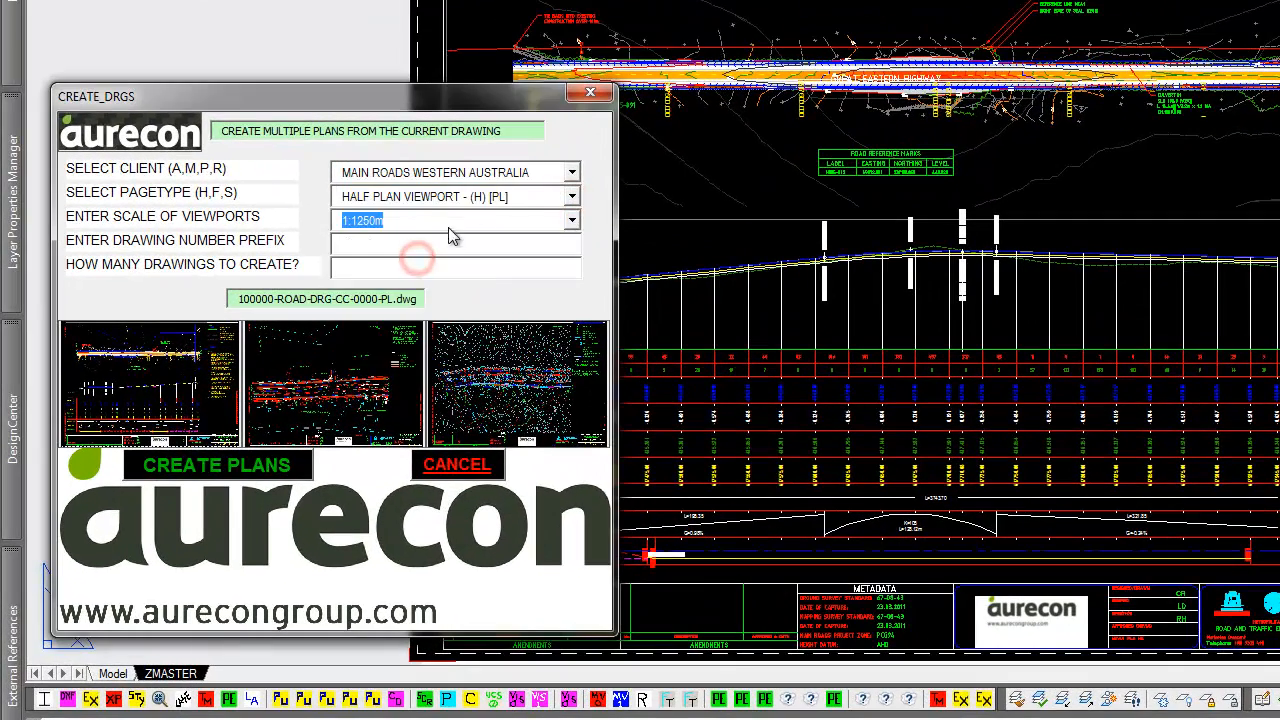
click(472, 222)
click(573, 242)
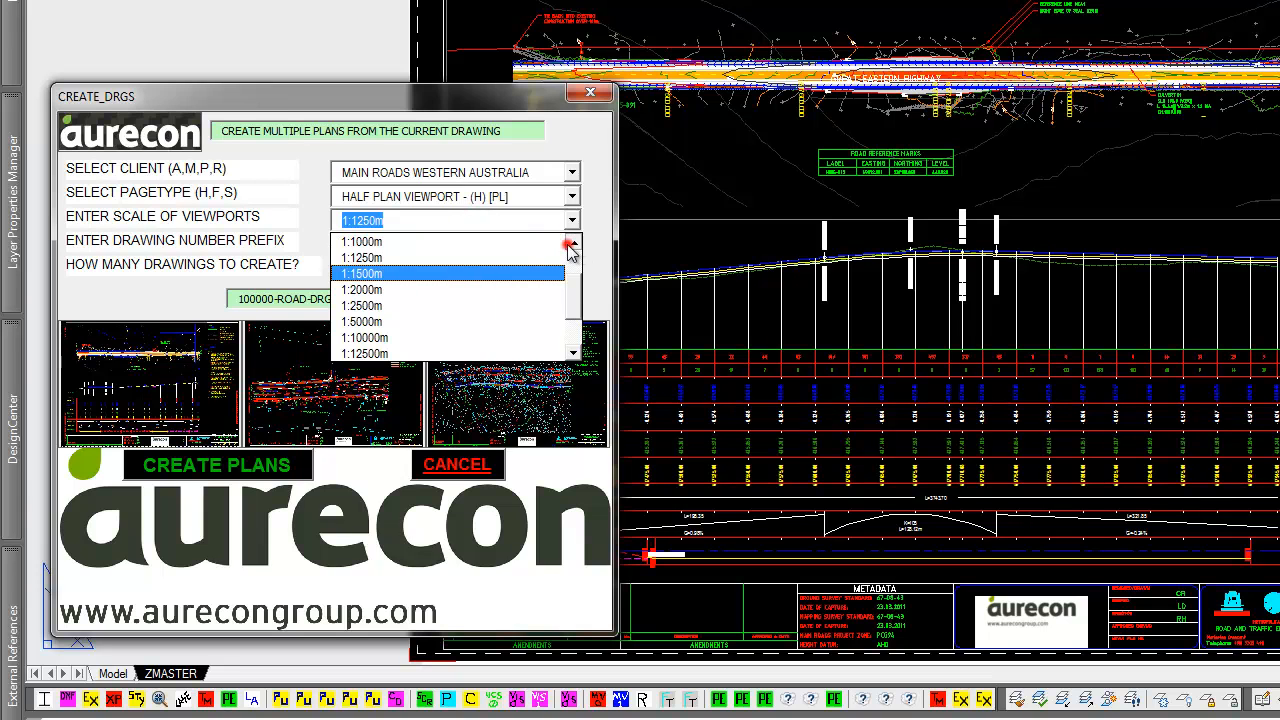
click(468, 243)
Enter drawing number prefix 0 and 3 drawings to create, run the batch plan creation and dismiss the closing message.
click(412, 244)
text(0)
click(399, 268)
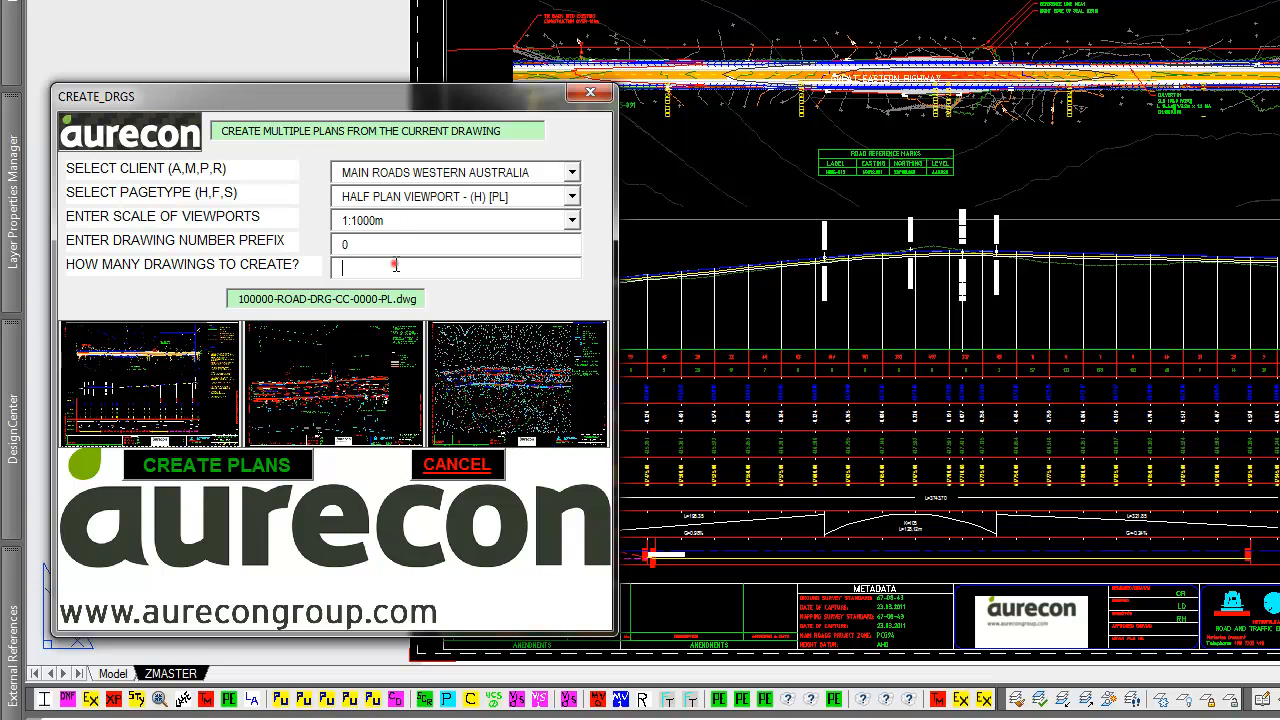
text(3)
click(250, 468)
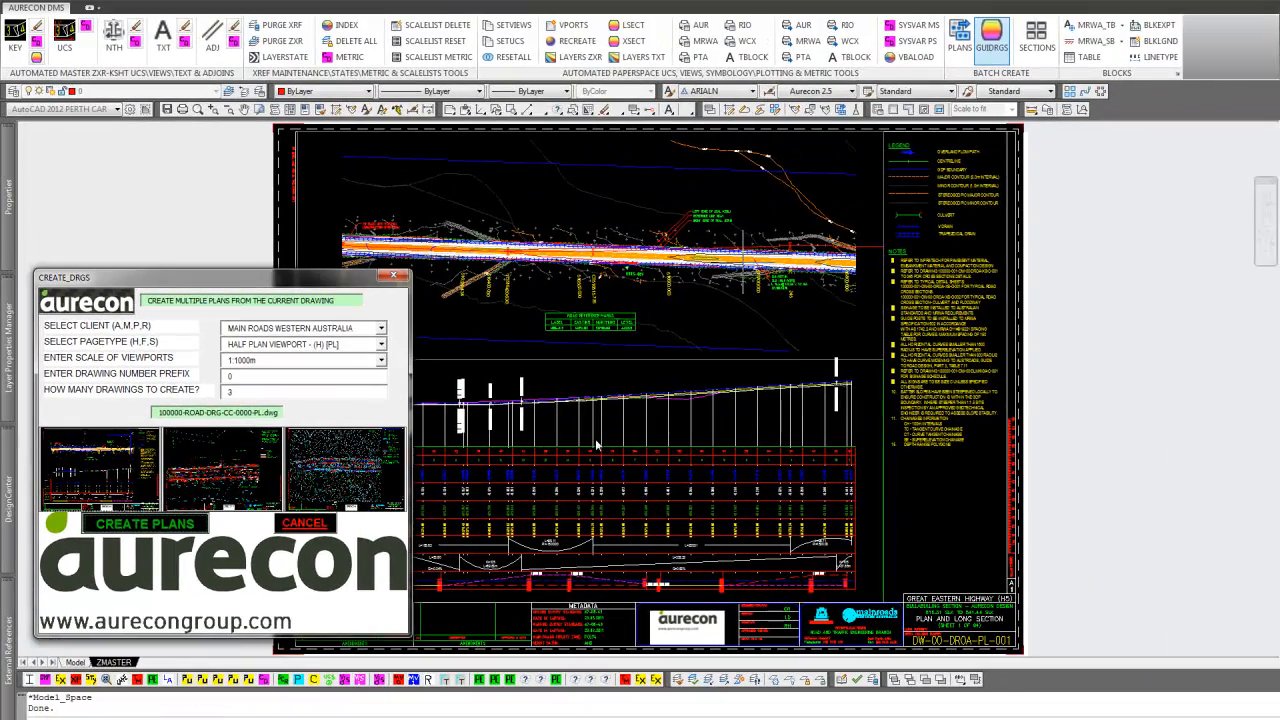
click(1087, 395)
click(978, 470)
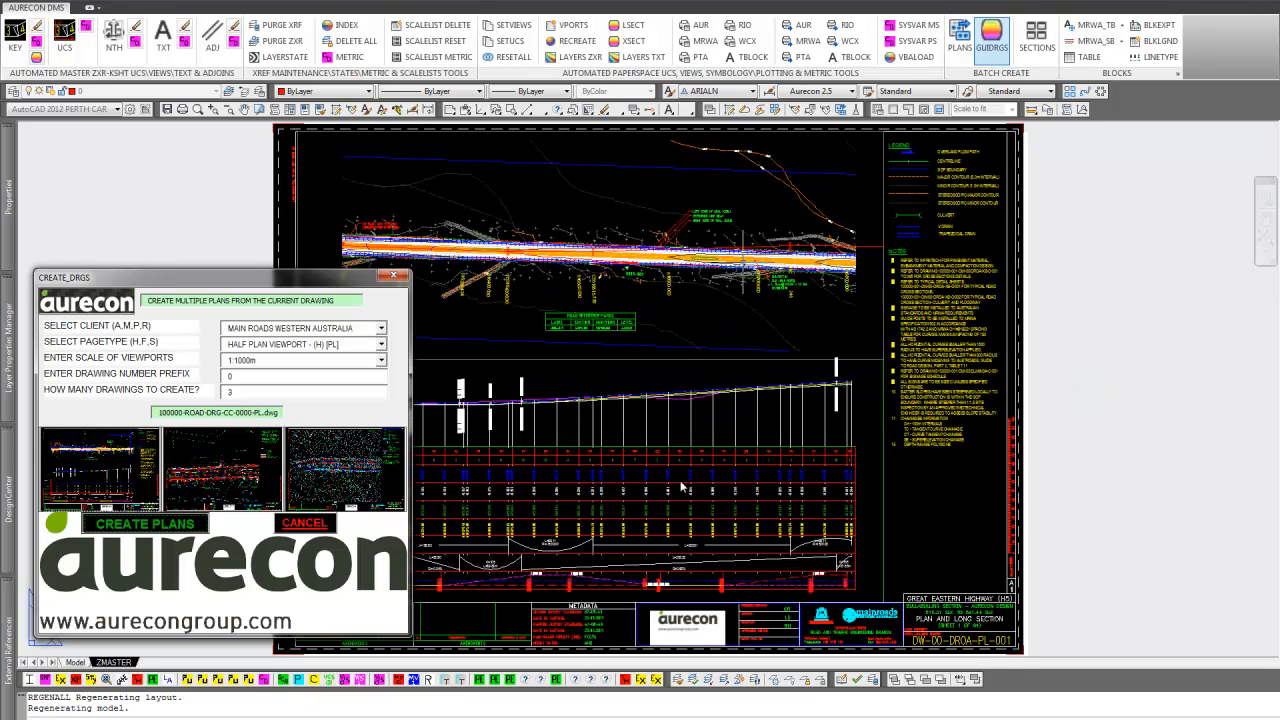
click(1076, 642)
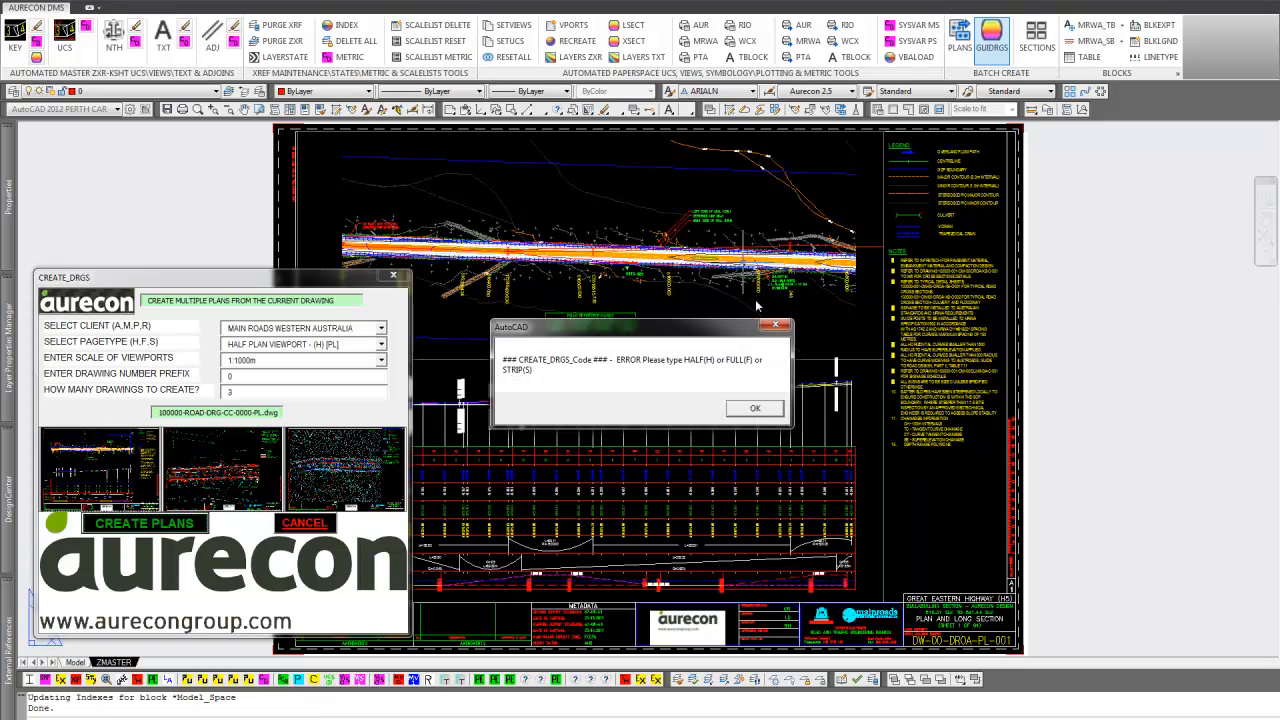
click(752, 408)
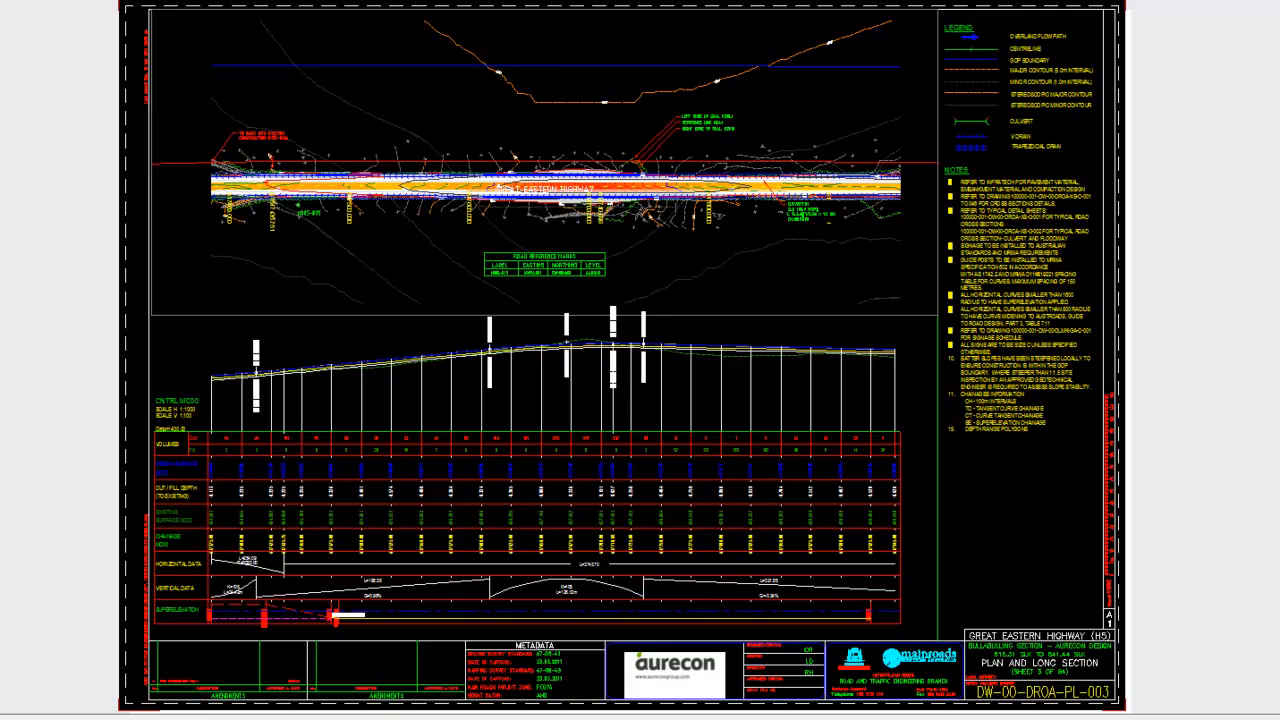
Review the batch script's closing messages in the command history text window, then return to the drawing with nothing selected.
key(F2)
click(430, 641)
drag(264, 612, 164, 608)
click(140, 601)
drag(203, 569, 648, 578)
click(287, 601)
drag(132, 598, 649, 598)
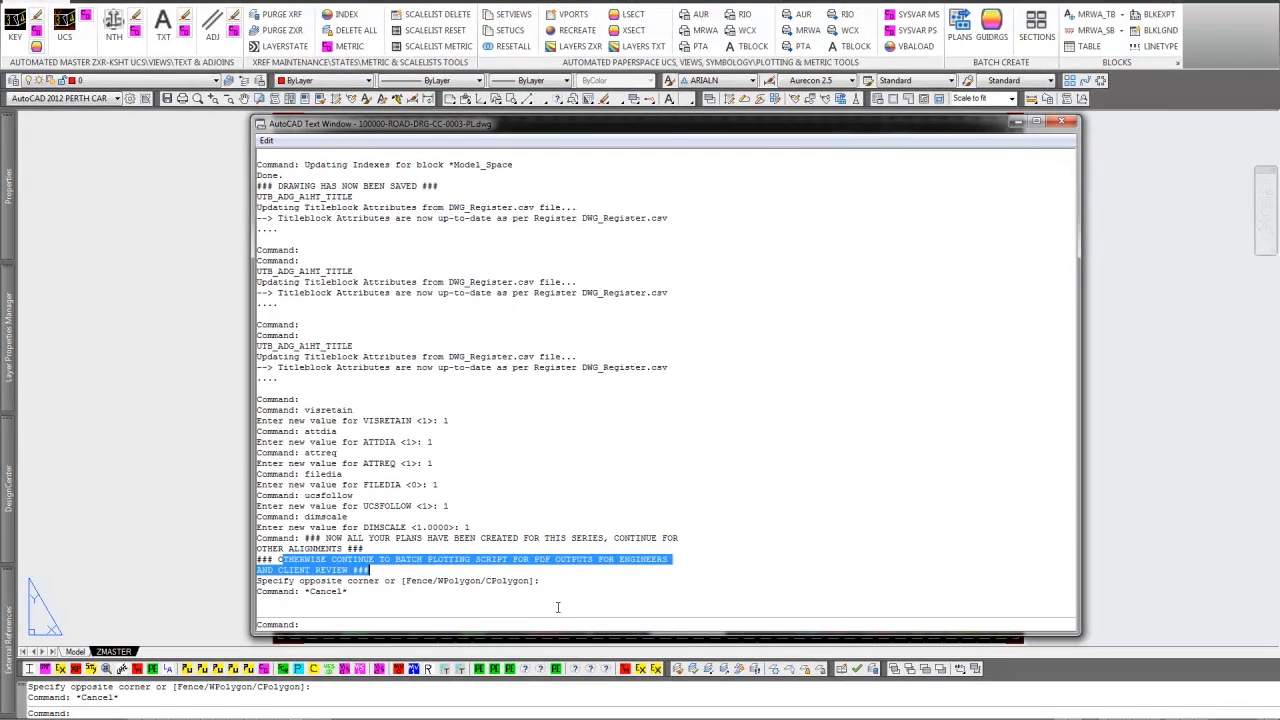
key(F2)
click(240, 455)
click(220, 483)
key(Escape)
key(Escape)
Switch to Windows Explorer, check the modified times of the 0001, 0002 and 0003 PL drawings against the system clock, and return to AutoCAD.
mouse_move(150, 712)
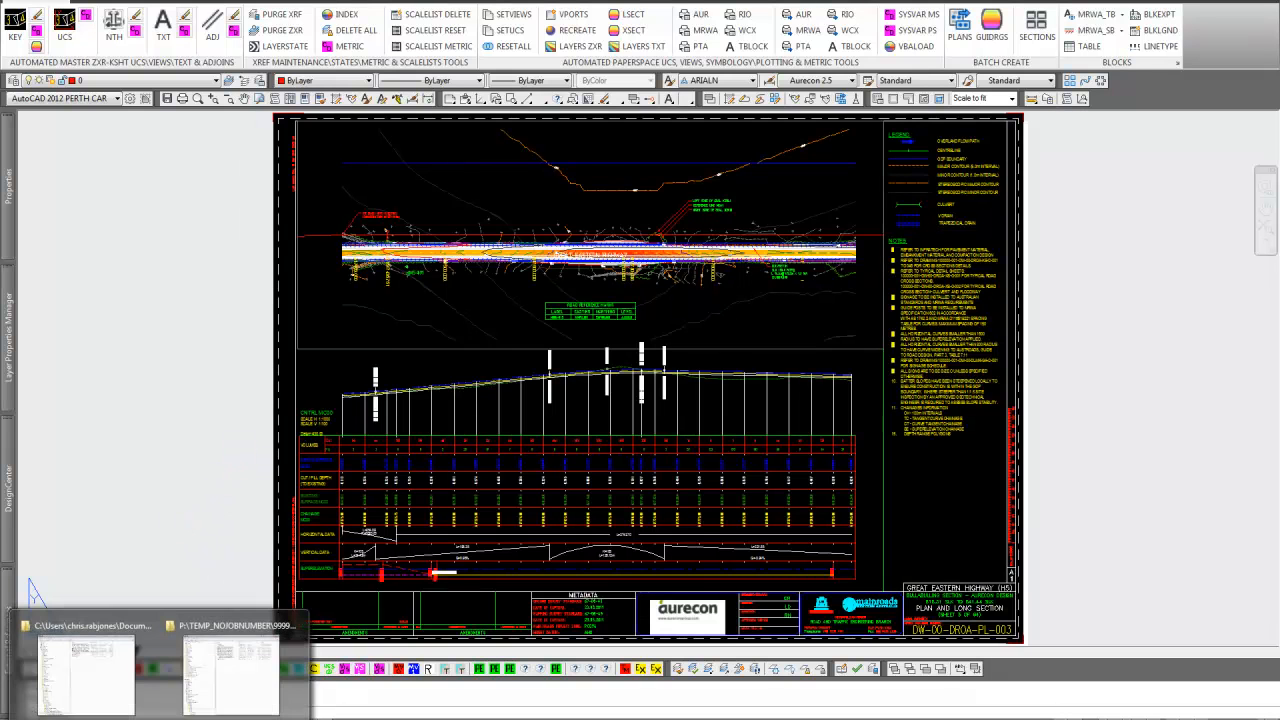
click(214, 676)
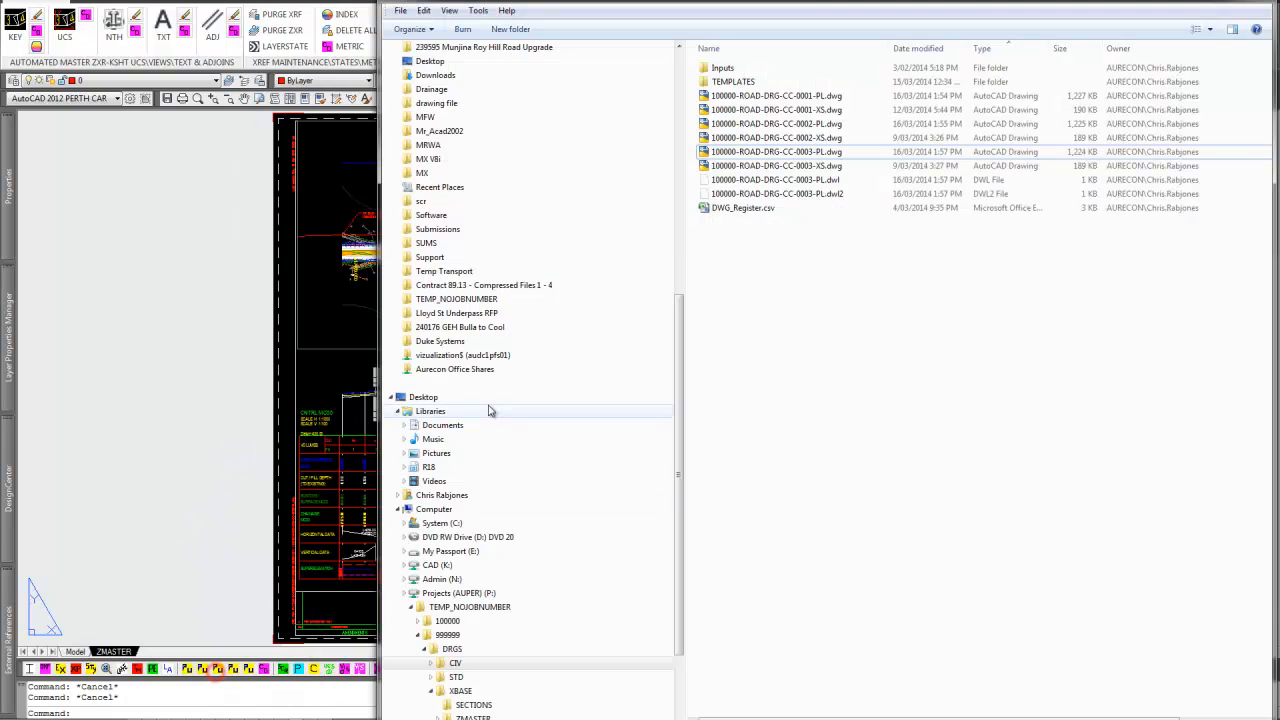
click(785, 96)
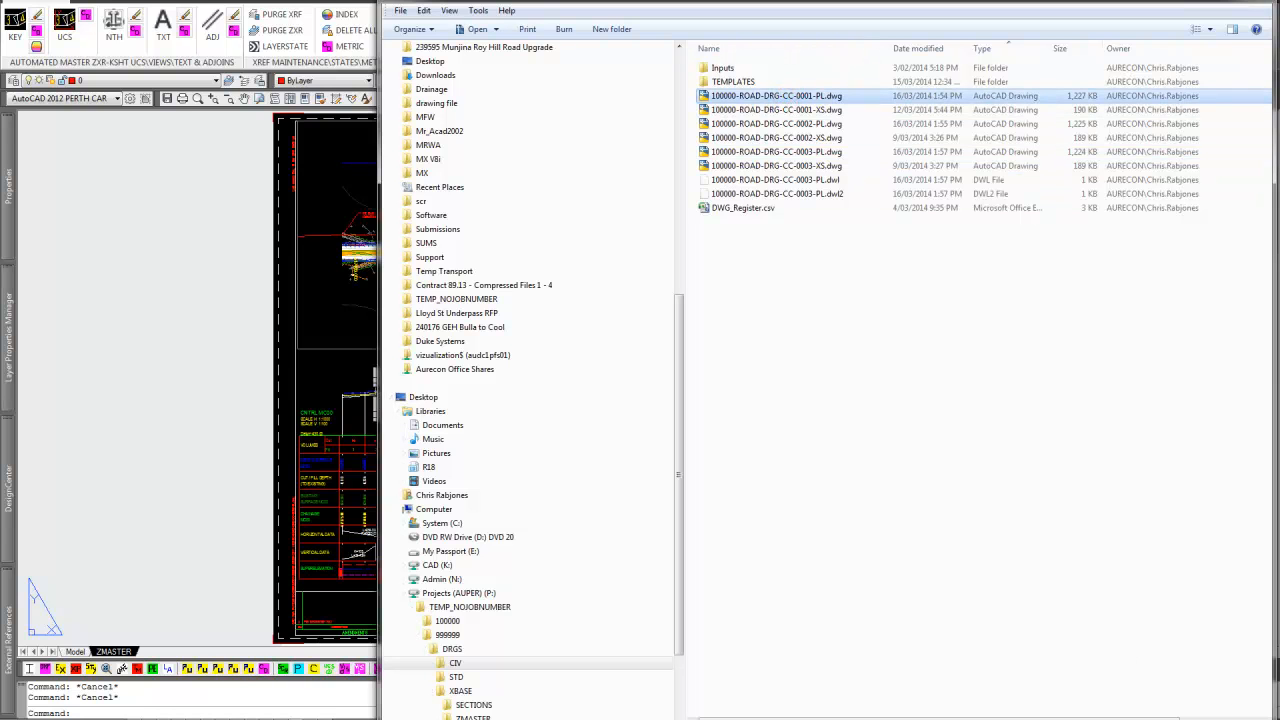
click(1238, 717)
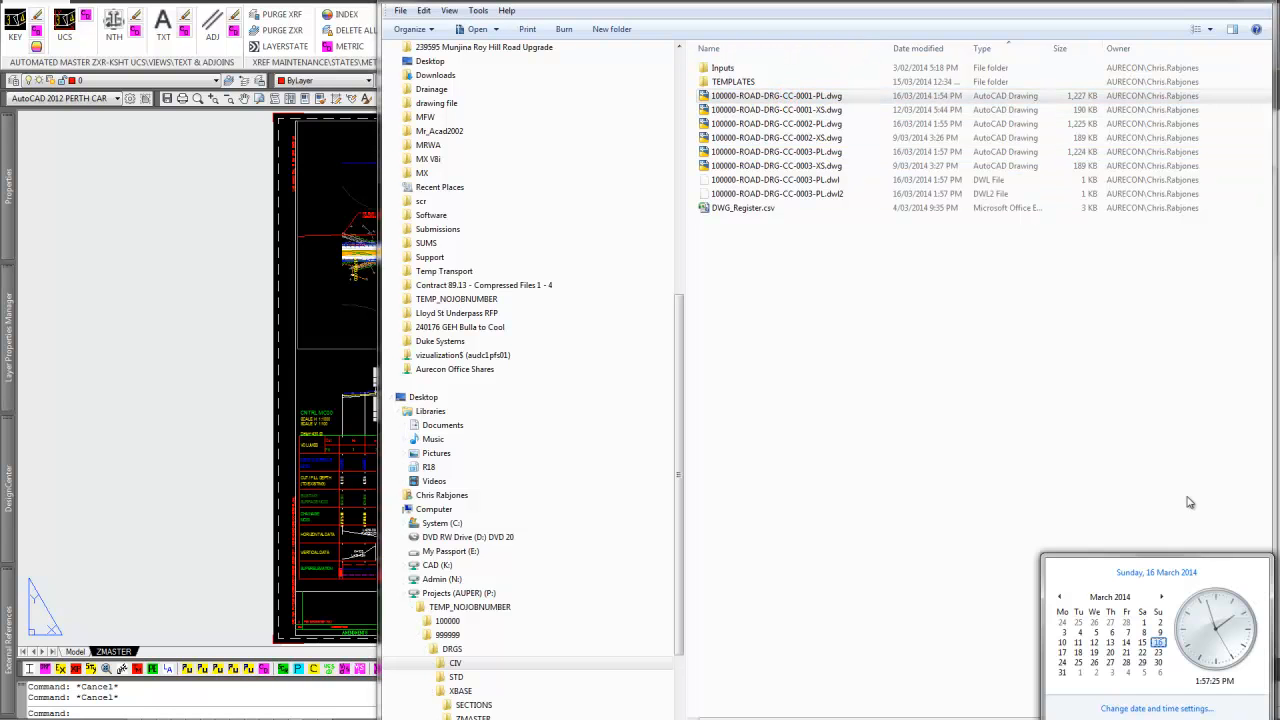
click(1153, 430)
click(821, 95)
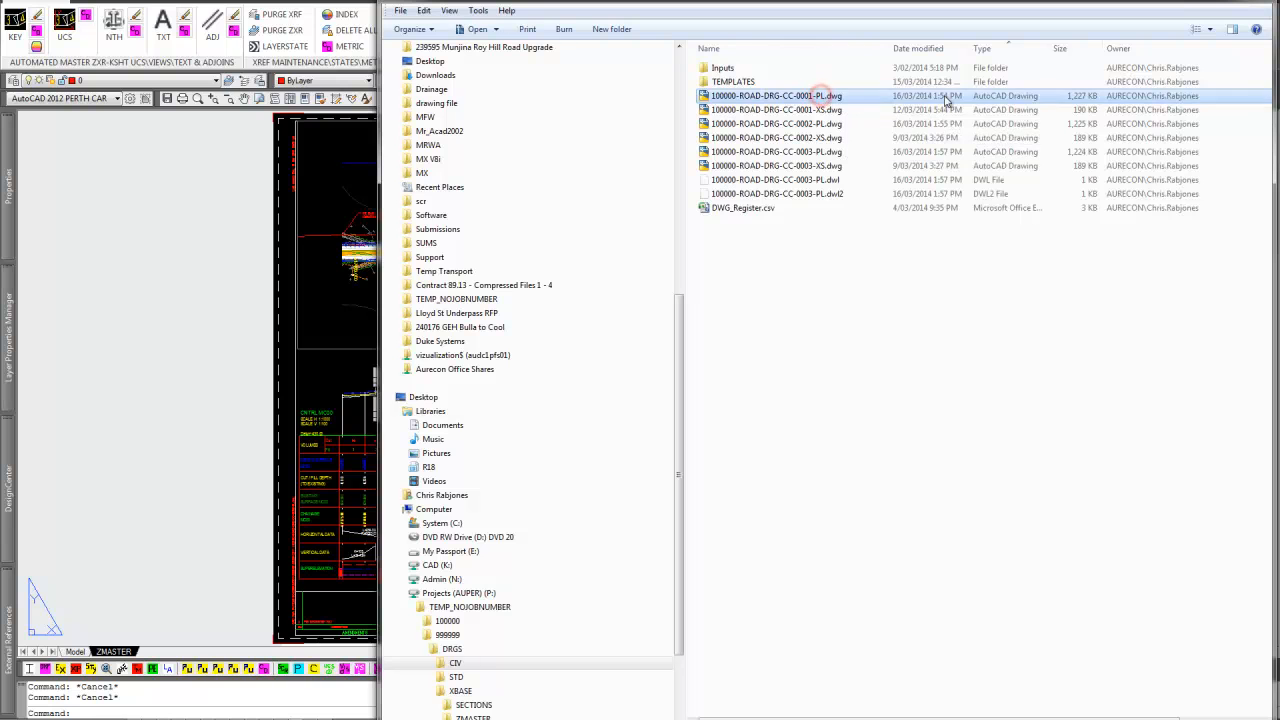
click(796, 124)
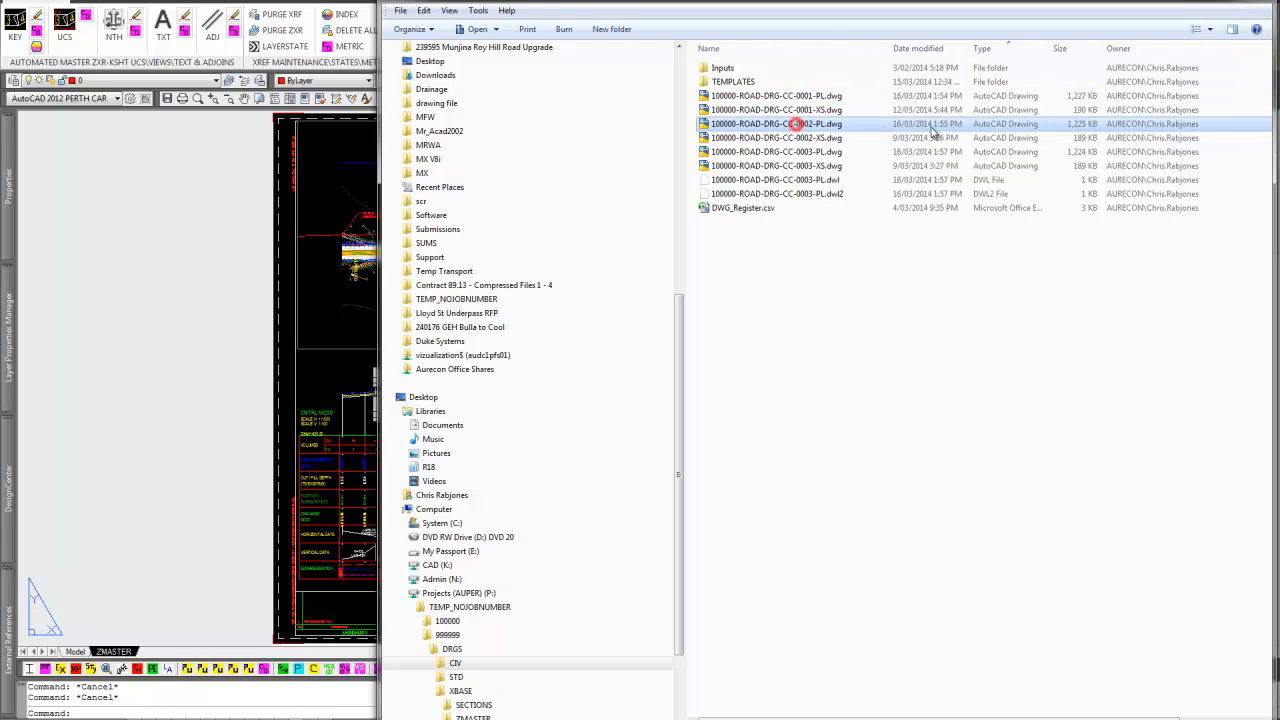
click(822, 152)
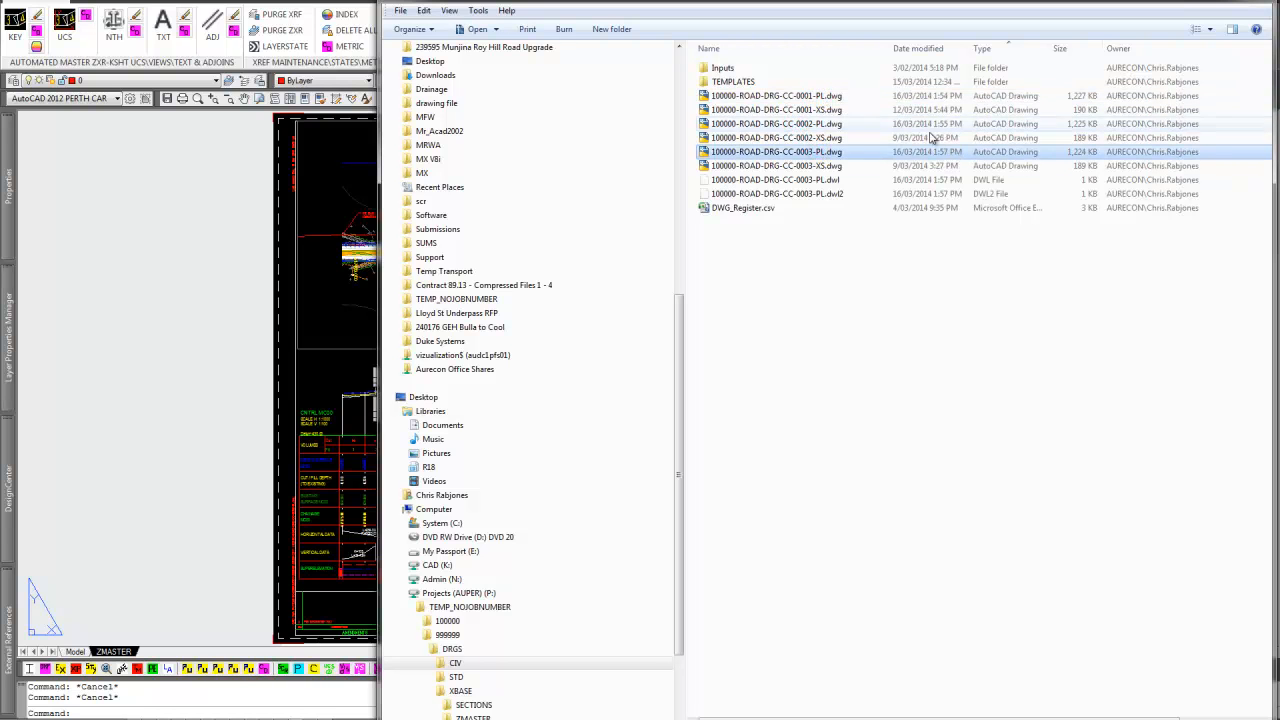
click(341, 224)
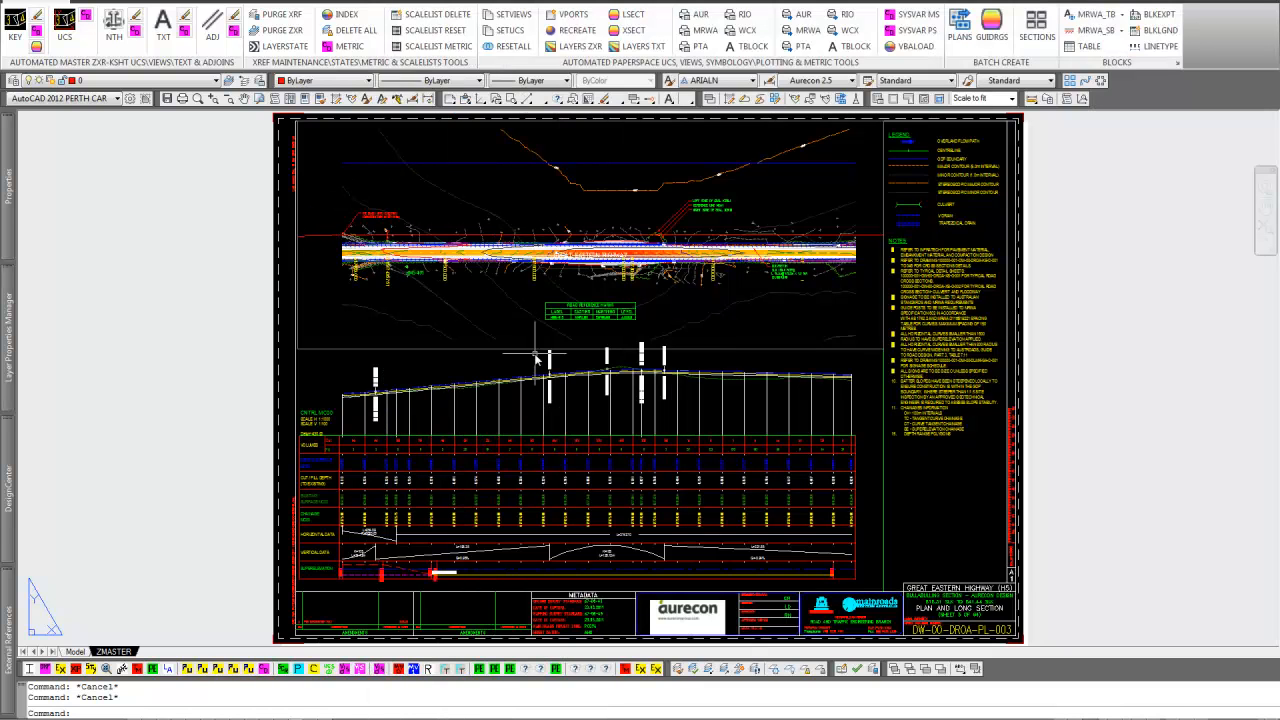
click(760, 323)
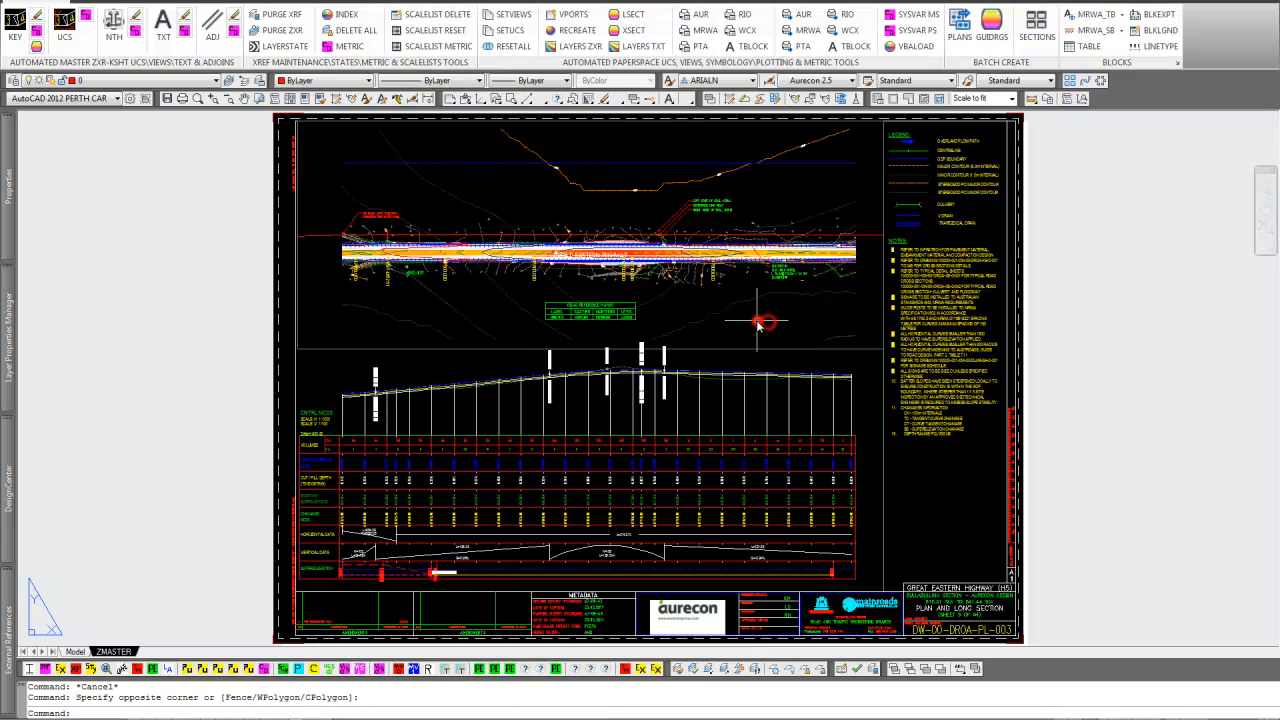